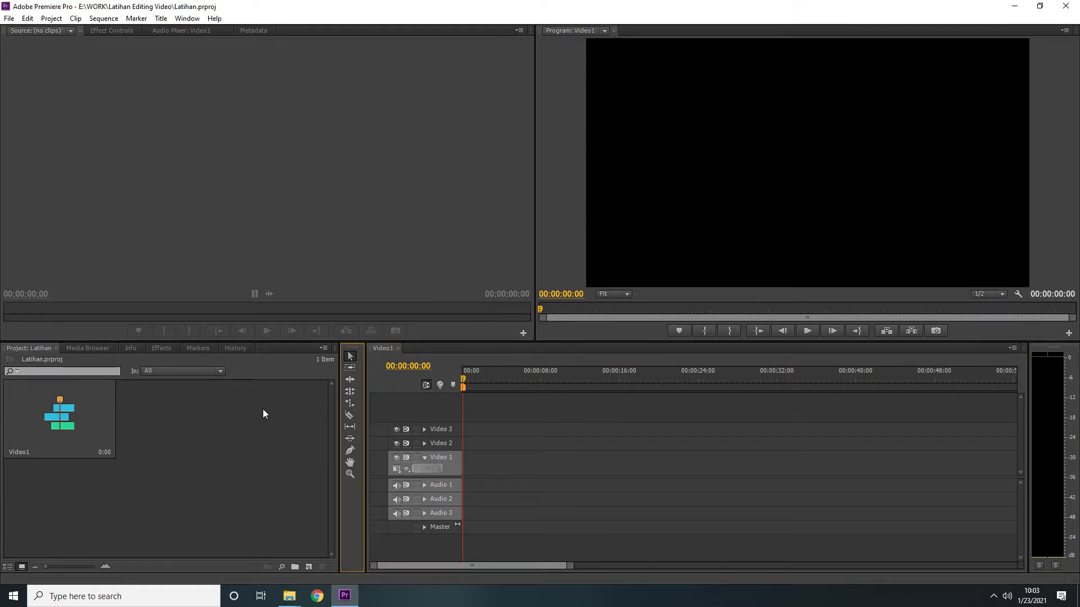
- Look through the Video Transitions and Video Effects categories, including Channel, and return to the project items
{"action": "left_click", "coordinate": [191, 436]}
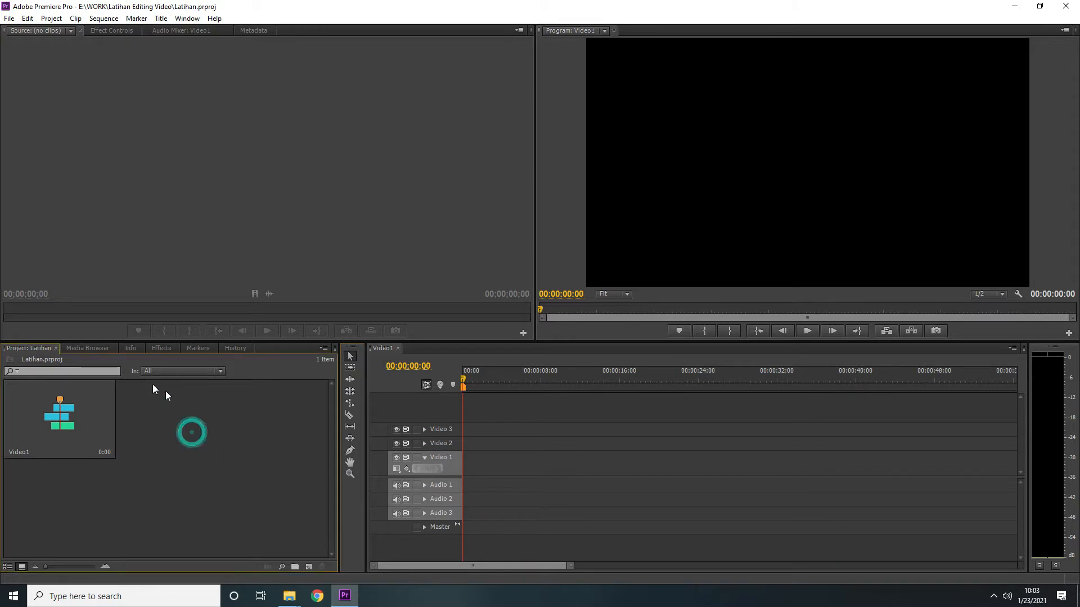
{"action": "left_click", "coordinate": [163, 350]}
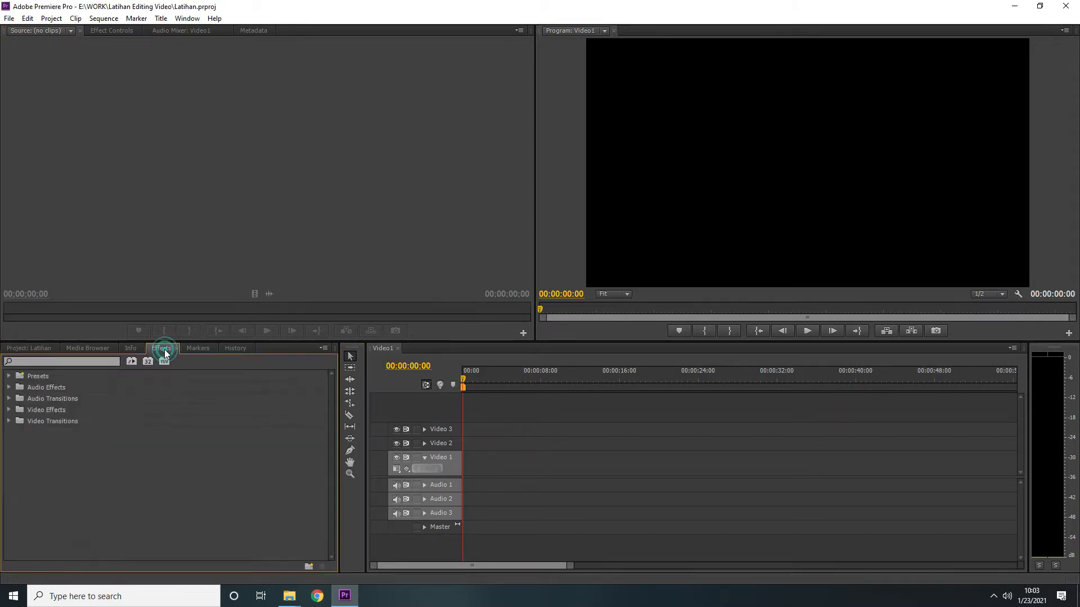
{"action": "left_click", "coordinate": [8, 421]}
{"action": "left_click", "coordinate": [9, 420]}
{"action": "left_click", "coordinate": [9, 410]}
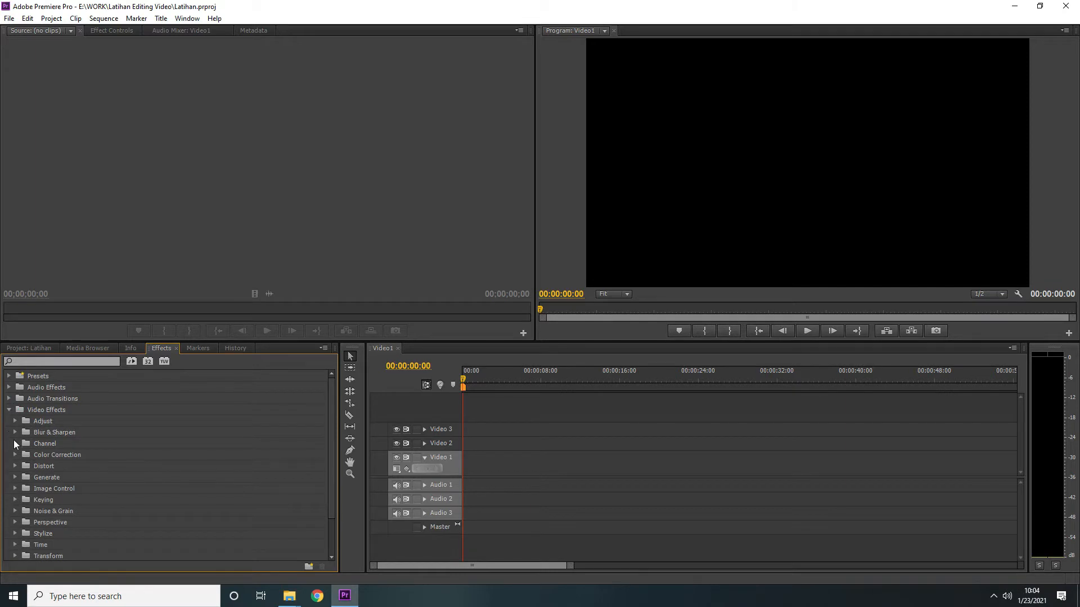
{"action": "left_click", "coordinate": [14, 443]}
{"action": "left_click", "coordinate": [15, 443]}
{"action": "left_click", "coordinate": [9, 409]}
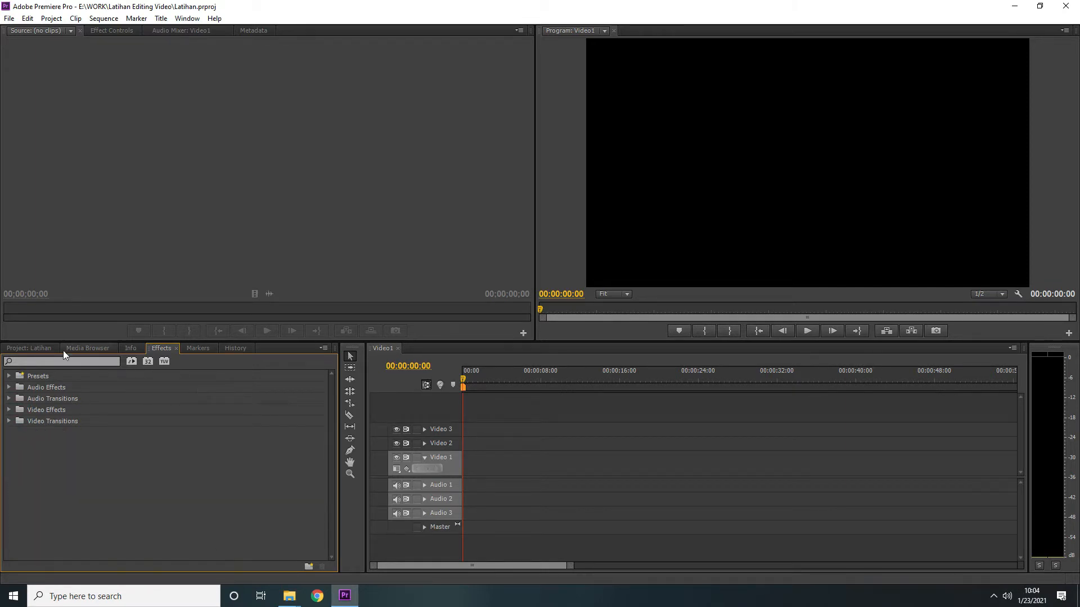
{"action": "left_click", "coordinate": [45, 347]}
{"action": "left_click", "coordinate": [249, 207]}
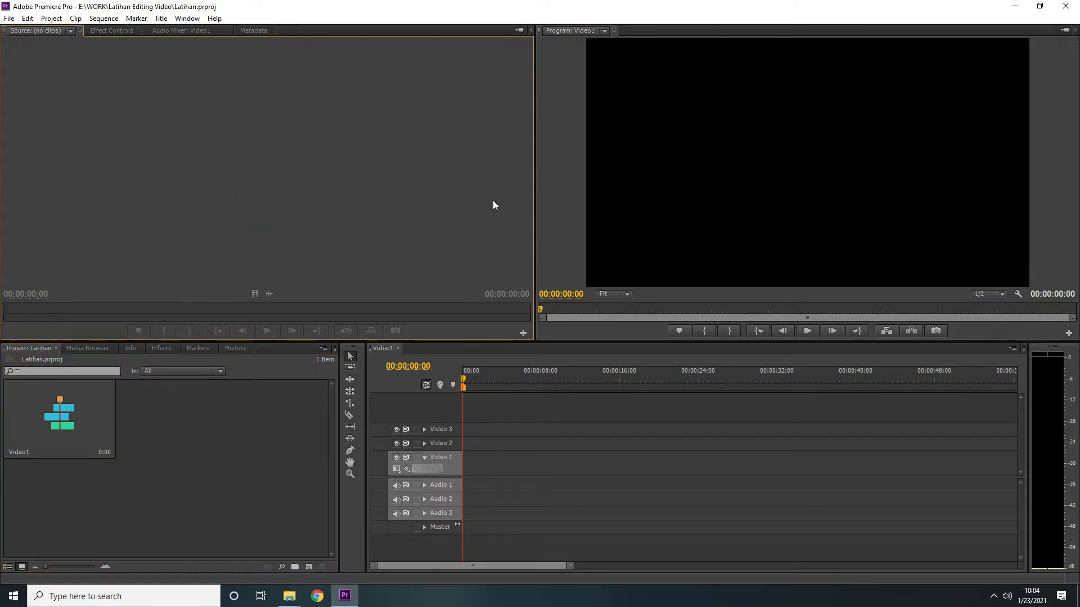
{"action": "left_click", "coordinate": [241, 395]}
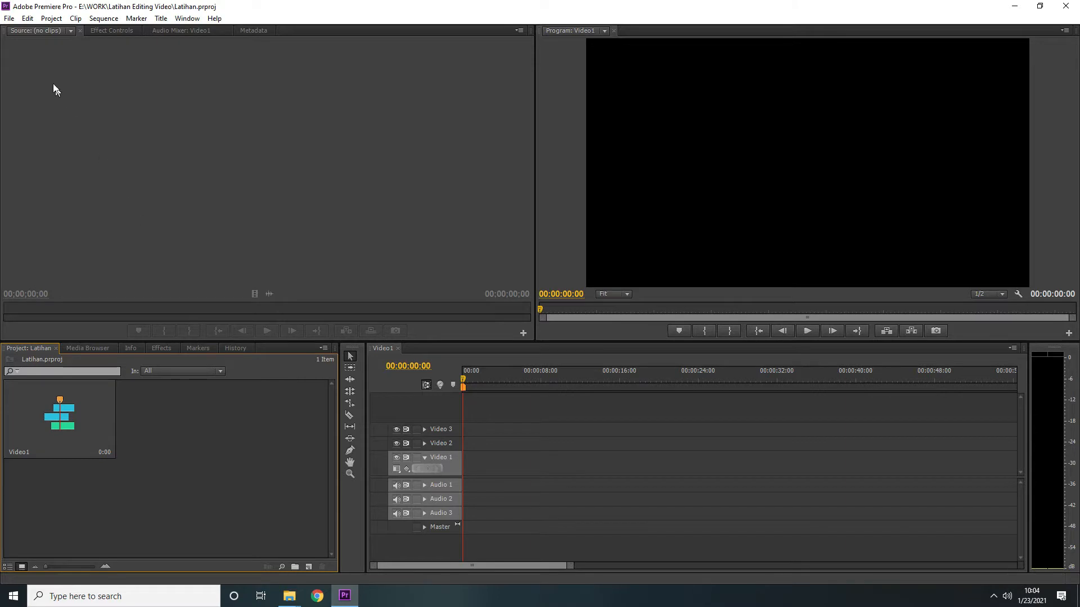
{"action": "left_click", "coordinate": [10, 19]}
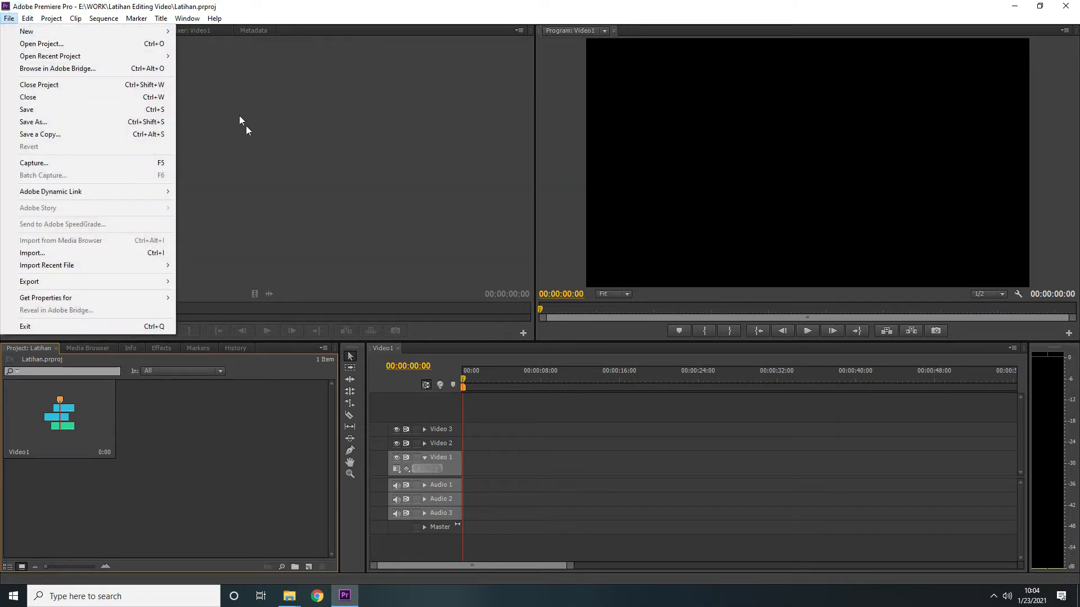
{"action": "left_click", "coordinate": [152, 440]}
{"action": "double_click", "coordinate": [174, 442]}
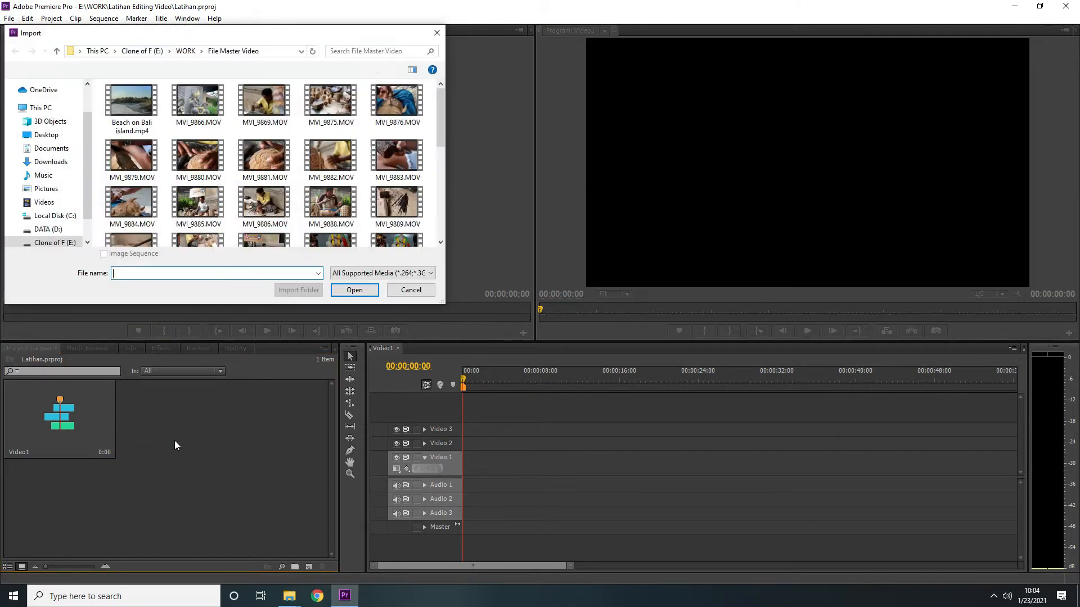
{"action": "left_click", "coordinate": [402, 292]}
{"action": "right_click", "coordinate": [181, 450]}
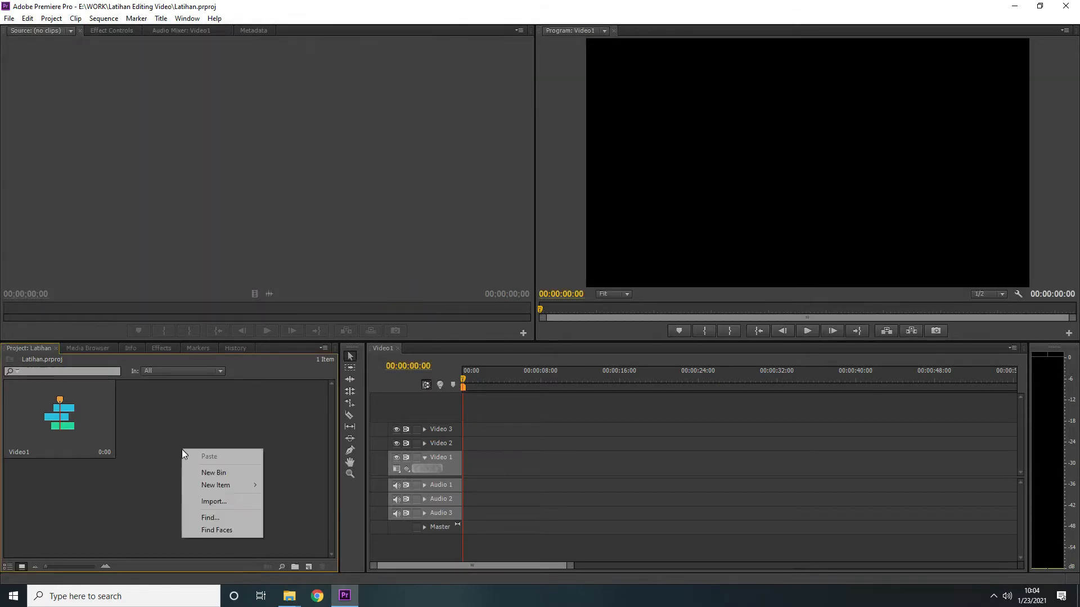
{"action": "left_click", "coordinate": [166, 428]}
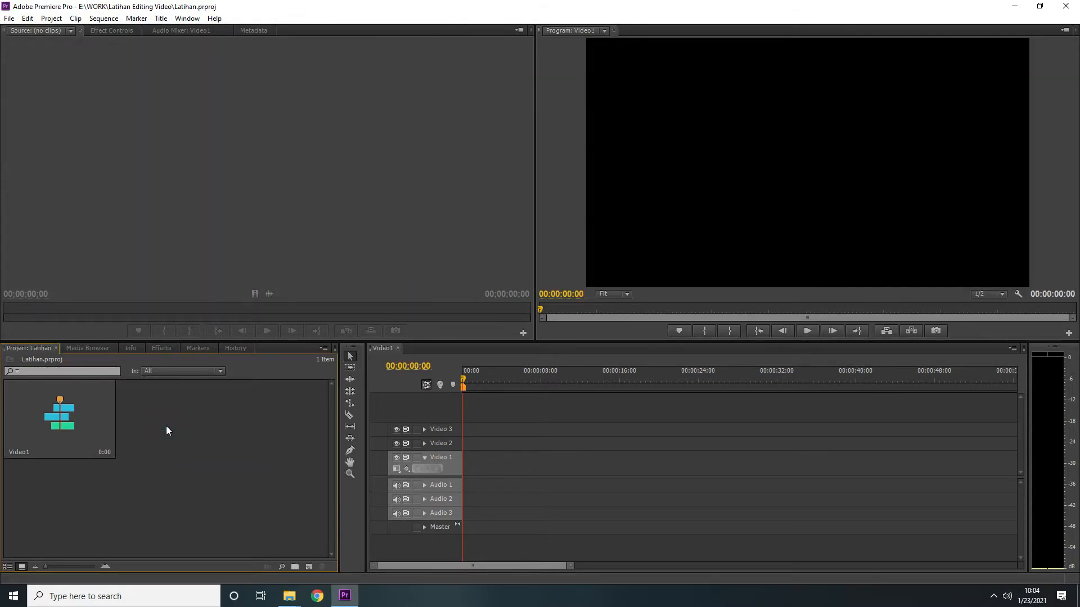
- Import MVI_9879.MOV, MVI_9889.MOV, MVI_9891.MOV and MVI_9892.MOV from the File Master Video folder into the Premiere Pro project
{"action": "mouse_move", "coordinate": [281, 591]}
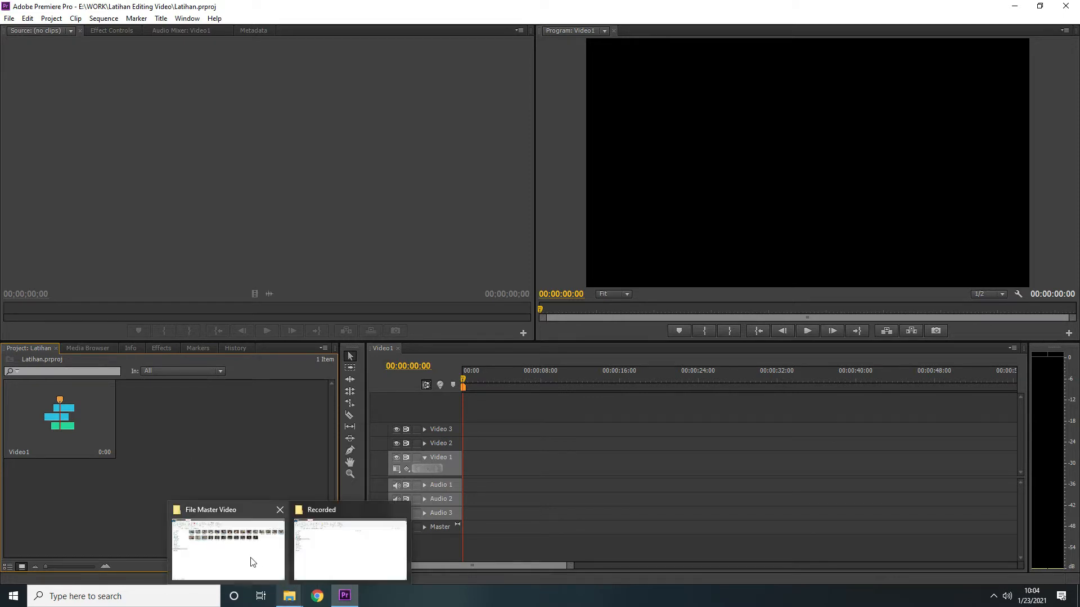
{"action": "left_click", "coordinate": [250, 557]}
{"action": "left_click", "coordinate": [380, 397]}
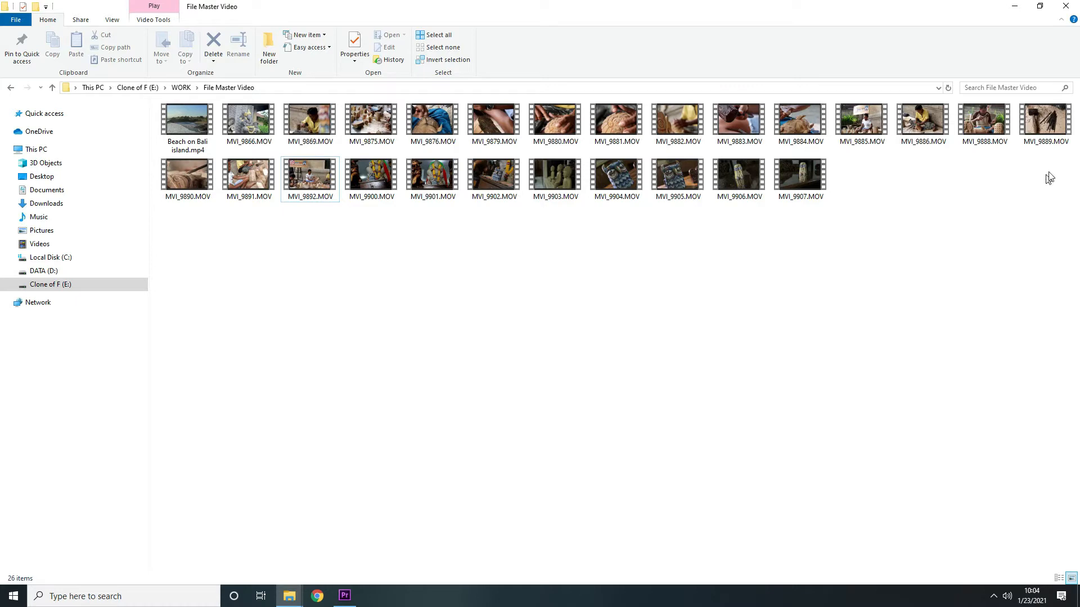
{"action": "left_click", "coordinate": [1047, 125]}
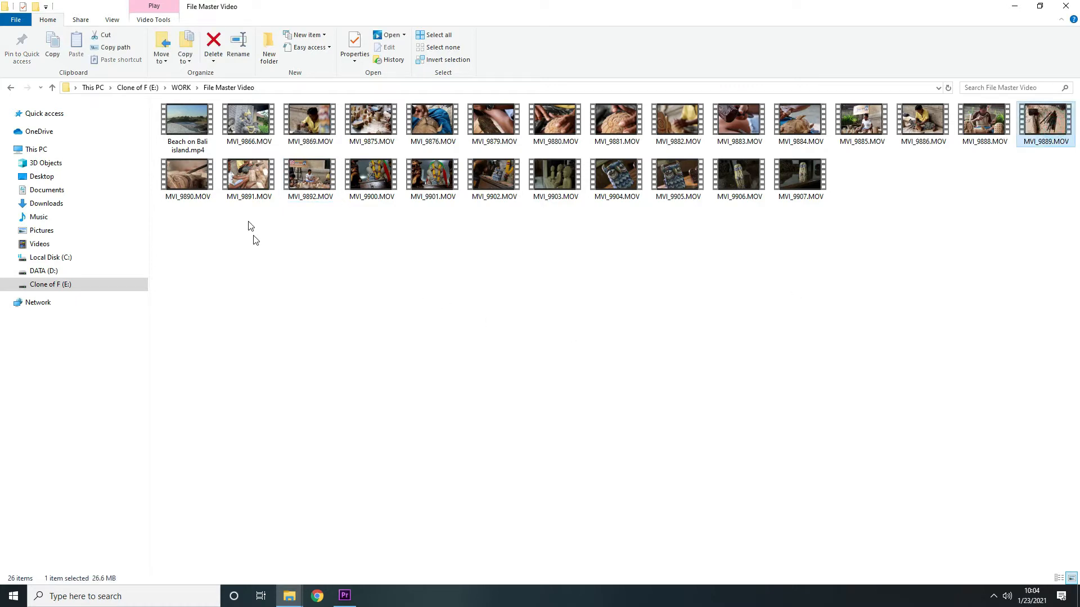
{"action": "left_click", "coordinate": [246, 181], "text": "ctrl"}
{"action": "left_click", "coordinate": [298, 206], "text": "ctrl"}
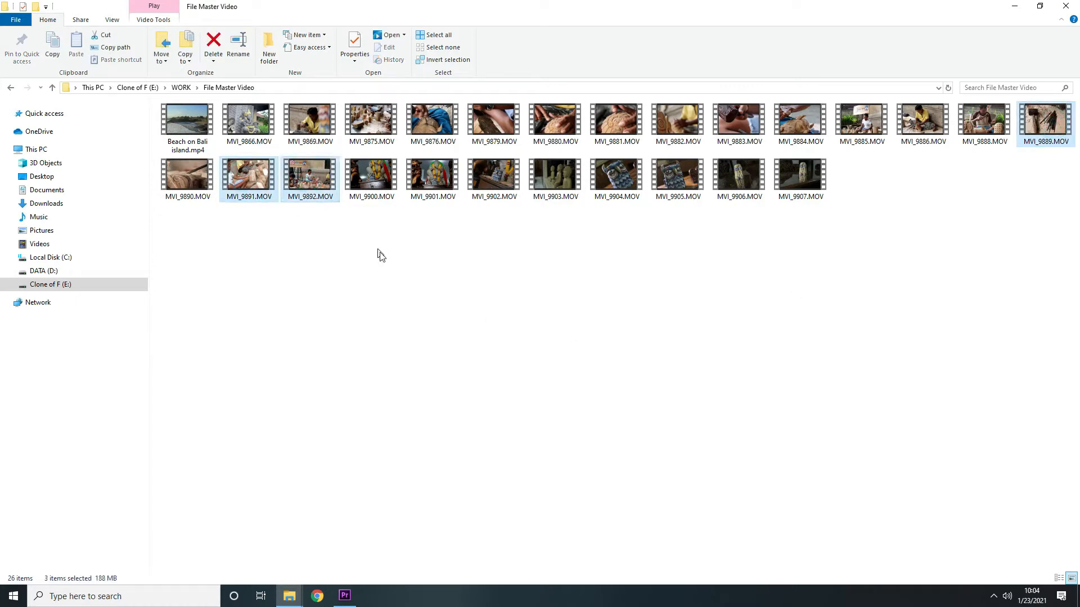
{"action": "left_click", "coordinate": [491, 125], "text": "ctrl"}
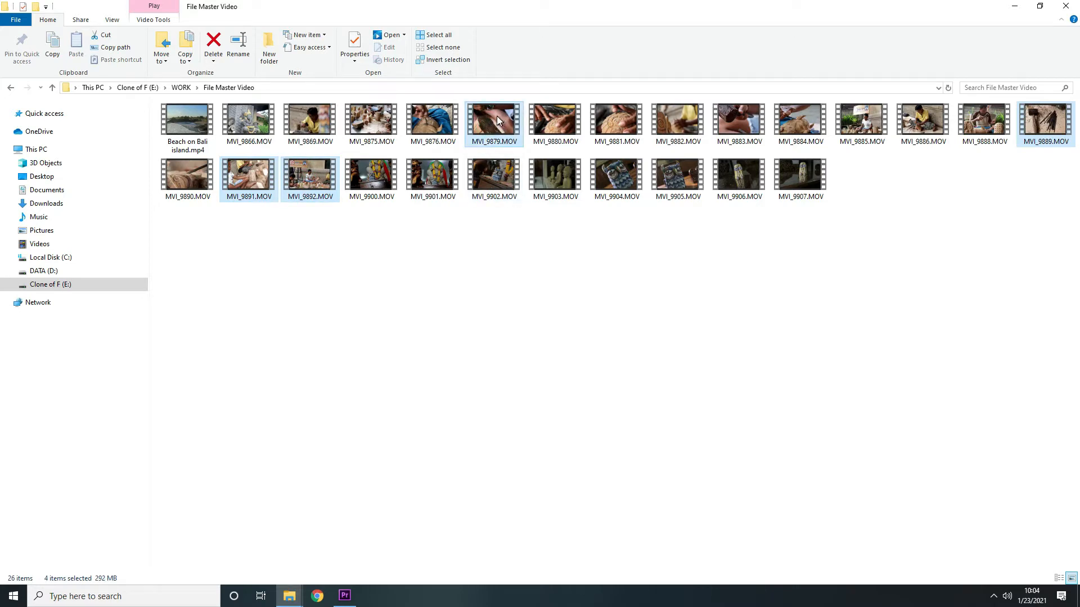
{"action": "left_click_drag", "start_coordinate": [497, 116], "coordinate": [175, 452]}
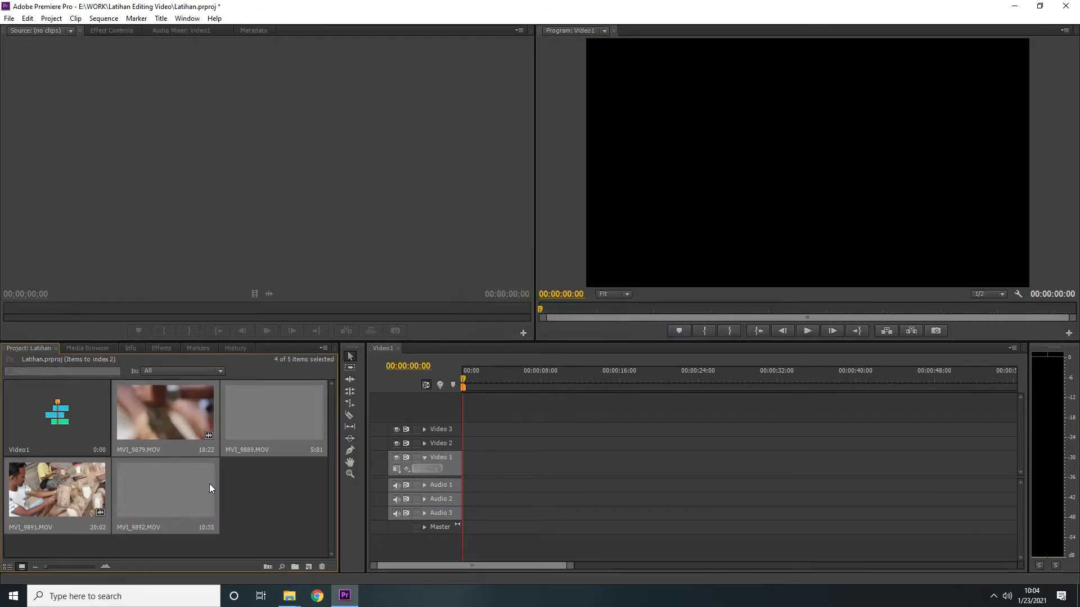
{"action": "left_click", "coordinate": [263, 496]}
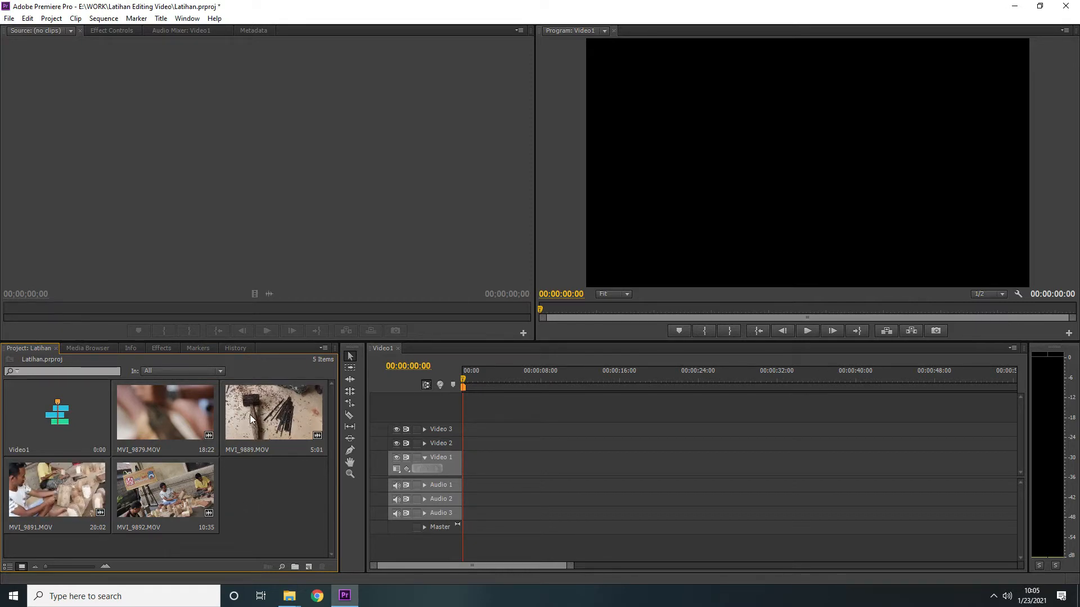
- Place MVI_9889.MOV at the start of the Video 1 track, followed directly by MVI_9891.MOV and MVI_9892.MOV
{"action": "left_click_drag", "start_coordinate": [259, 422], "coordinate": [465, 467]}
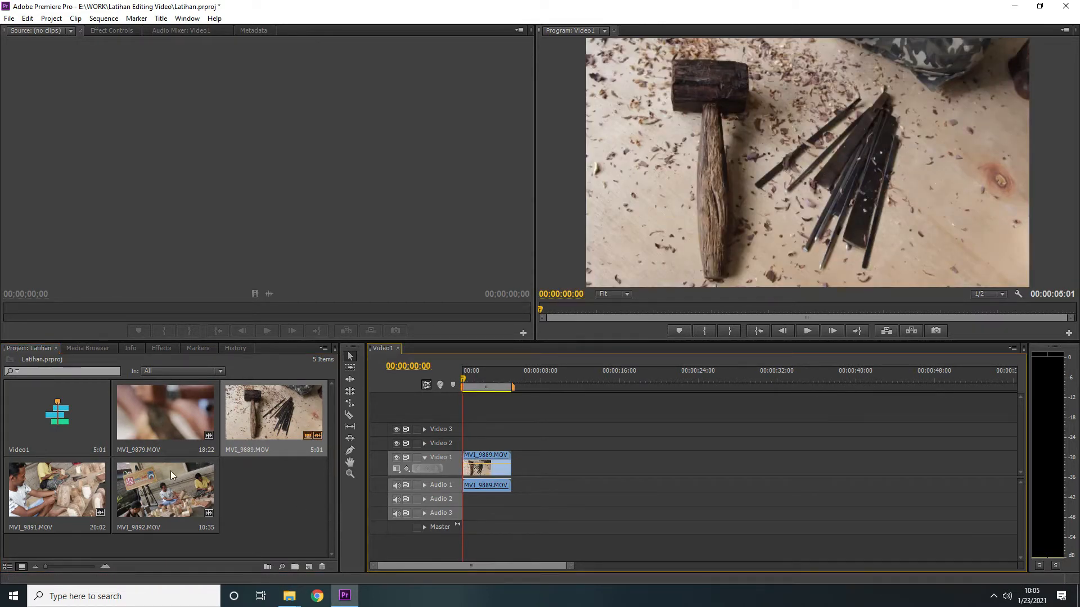
{"action": "left_click", "coordinate": [244, 484]}
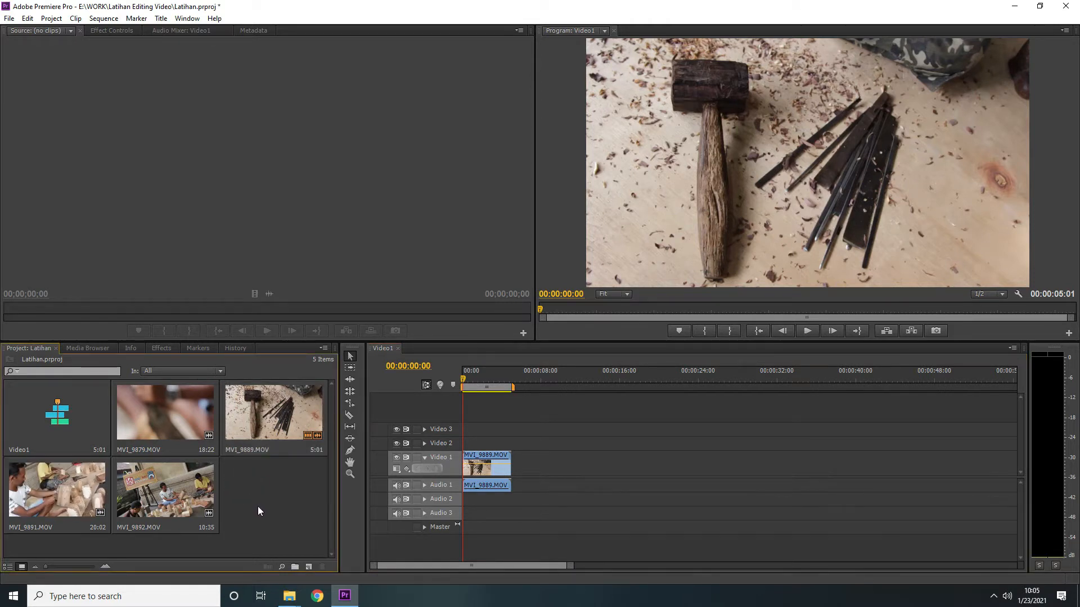
{"action": "left_click_drag", "start_coordinate": [258, 506], "coordinate": [669, 451]}
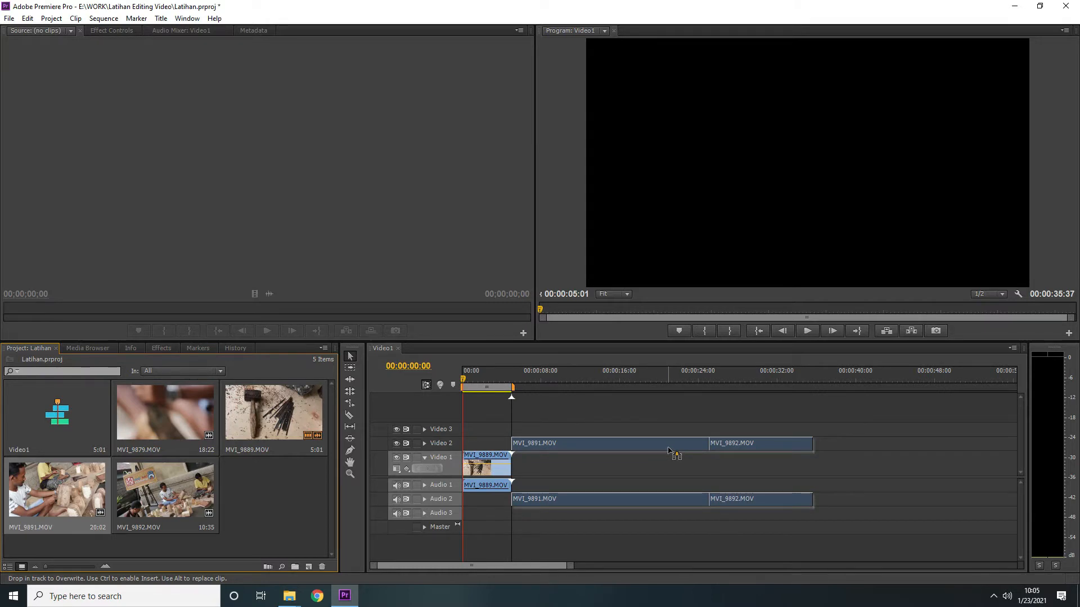
{"action": "mouse_move", "coordinate": [668, 451]}
{"action": "left_mouse_down"}
{"action": "mouse_move", "coordinate": [683, 452]}
{"action": "mouse_move", "coordinate": [668, 453]}
{"action": "mouse_move", "coordinate": [666, 468]}
{"action": "left_mouse_up"}
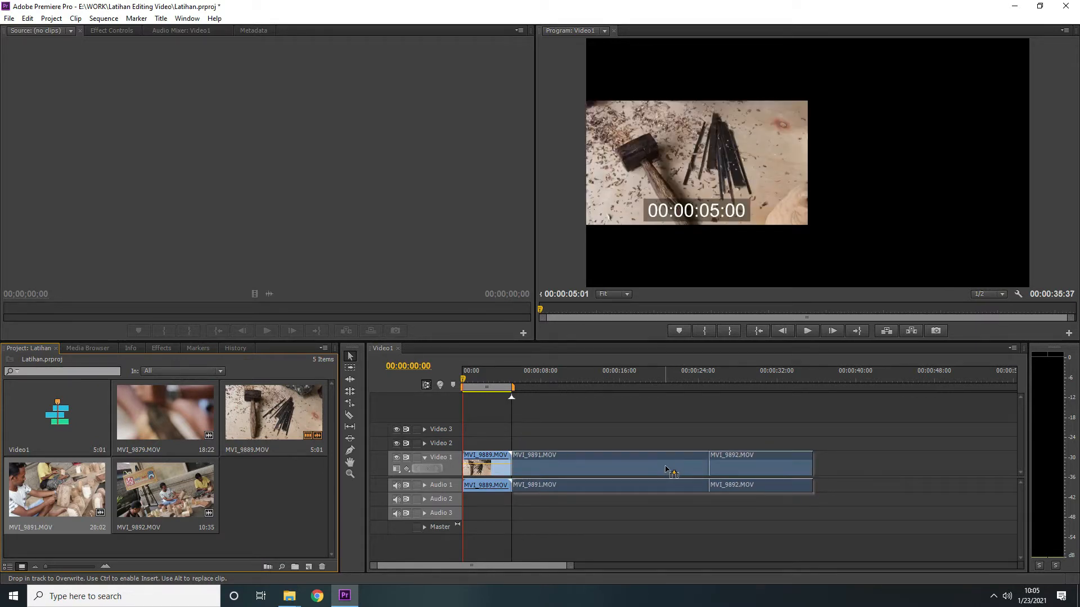
{"action": "left_click_drag", "start_coordinate": [666, 471], "coordinate": [666, 470]}
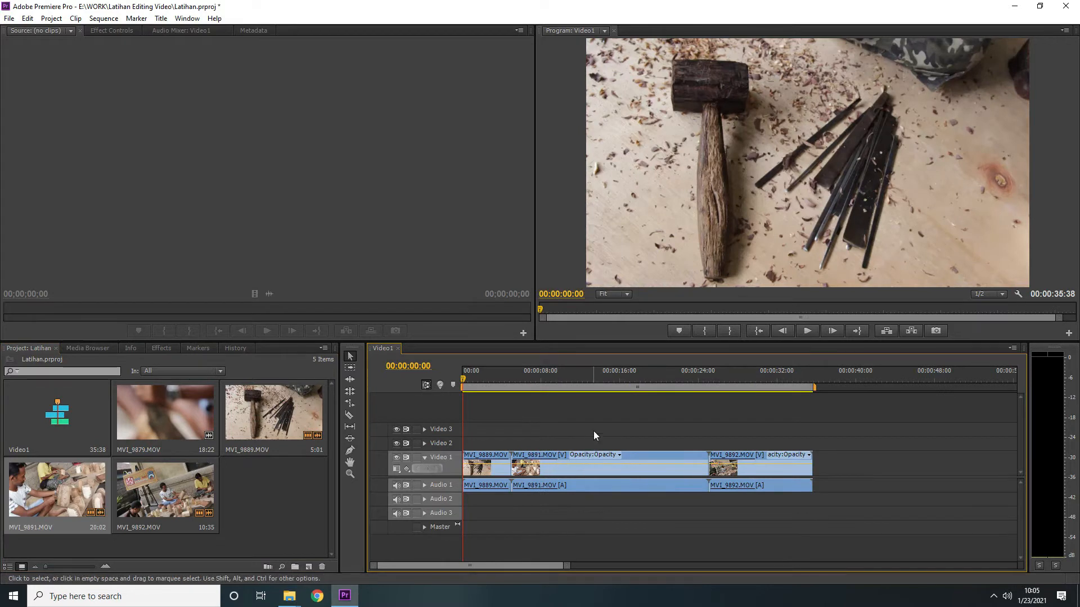
{"action": "left_click", "coordinate": [592, 467]}
{"action": "left_click_drag", "start_coordinate": [581, 467], "coordinate": [616, 494]}
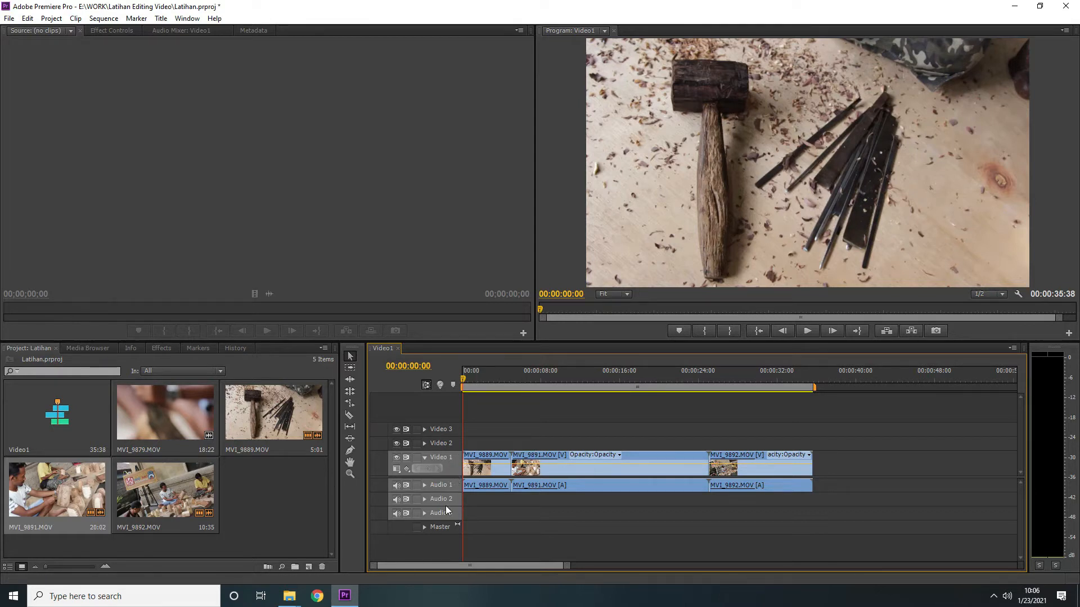
- Add one video track after Video 3 and one standard audio track after Audio 3
{"action": "right_click", "coordinate": [437, 430]}
{"action": "left_click", "coordinate": [460, 453]}
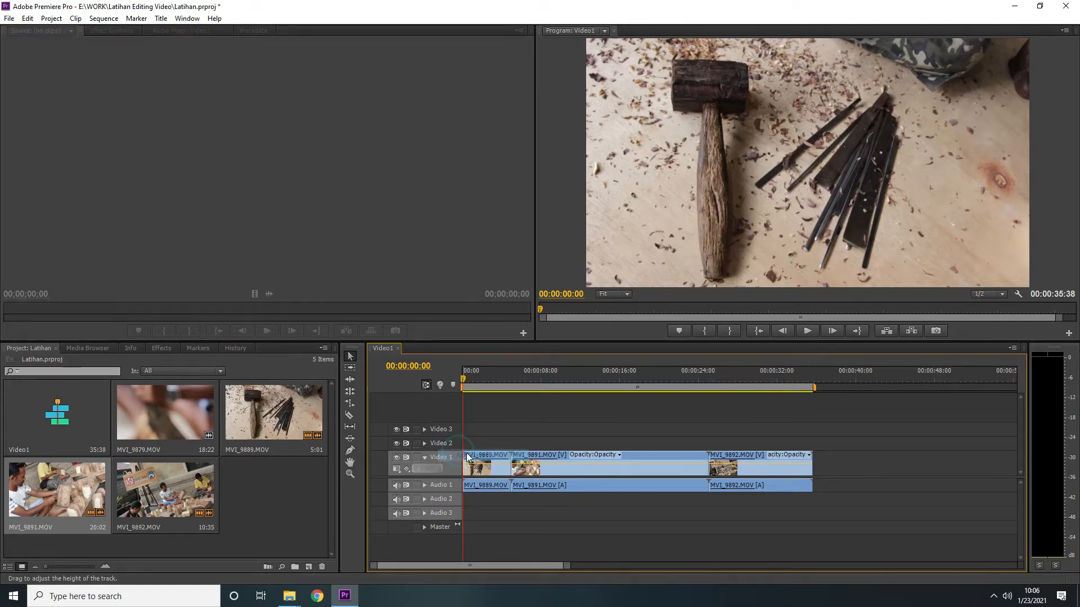
{"action": "left_click_drag", "start_coordinate": [542, 190], "coordinate": [488, 186]}
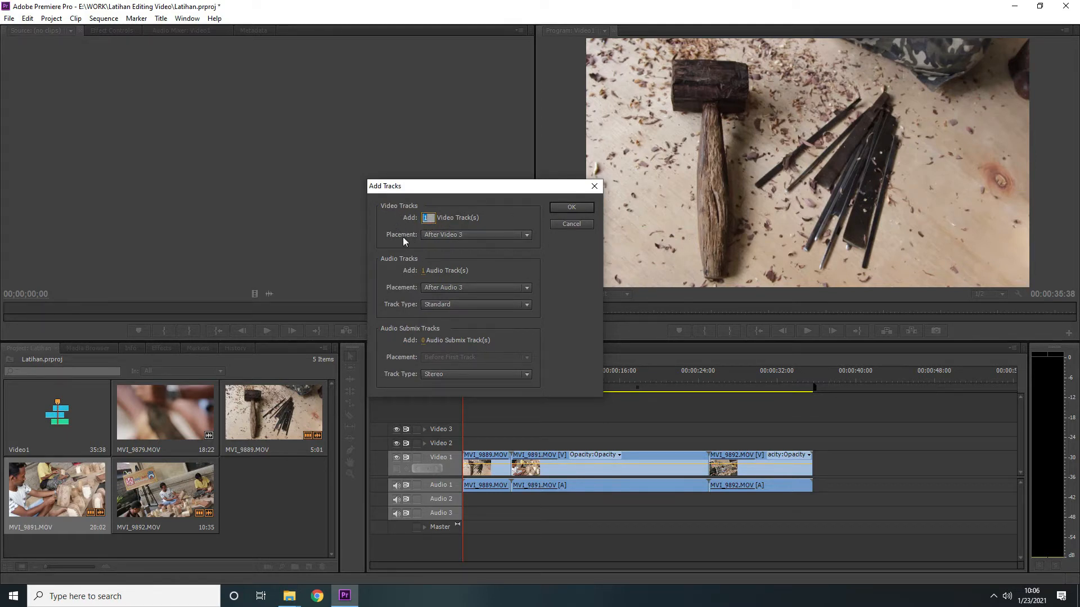
{"action": "left_click", "coordinate": [481, 235]}
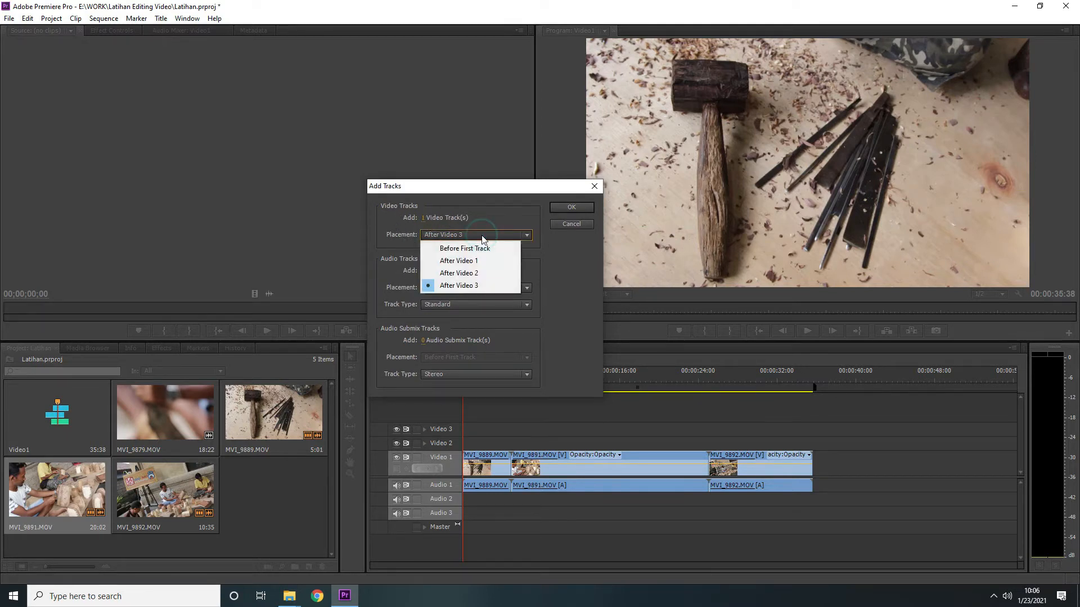
{"action": "left_click", "coordinate": [478, 284]}
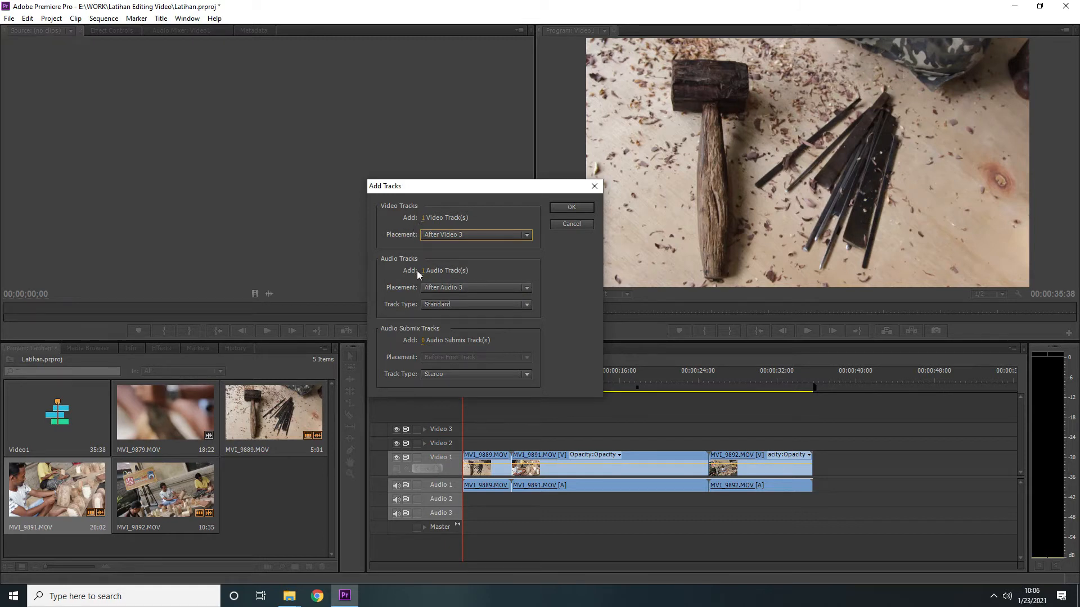
{"action": "left_click", "coordinate": [571, 208]}
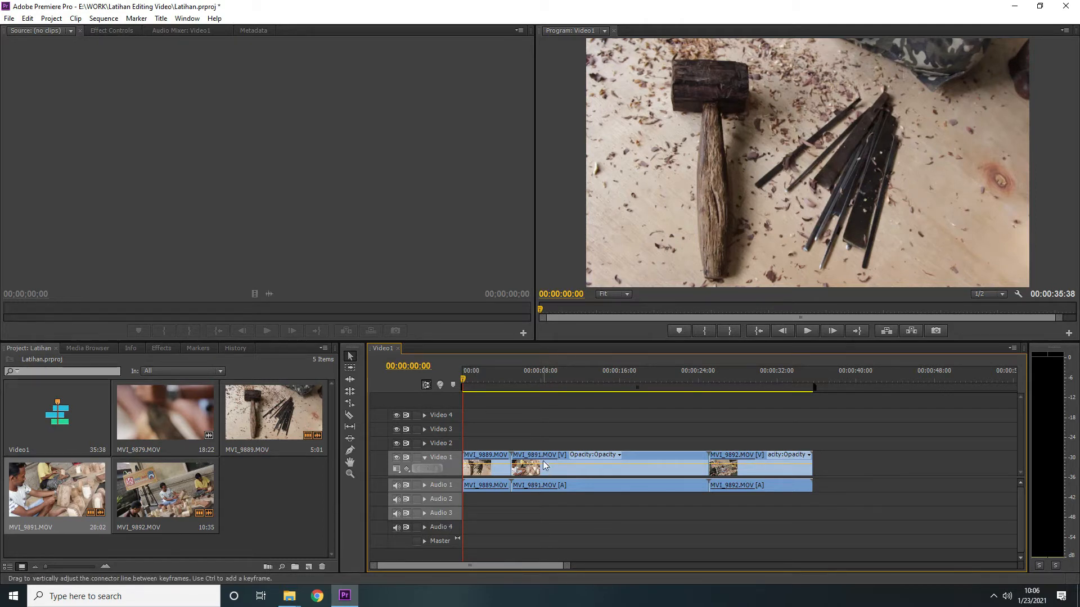
- Delete the Video 4 and Audio 4 tracks from the sequence
{"action": "right_click", "coordinate": [444, 416]}
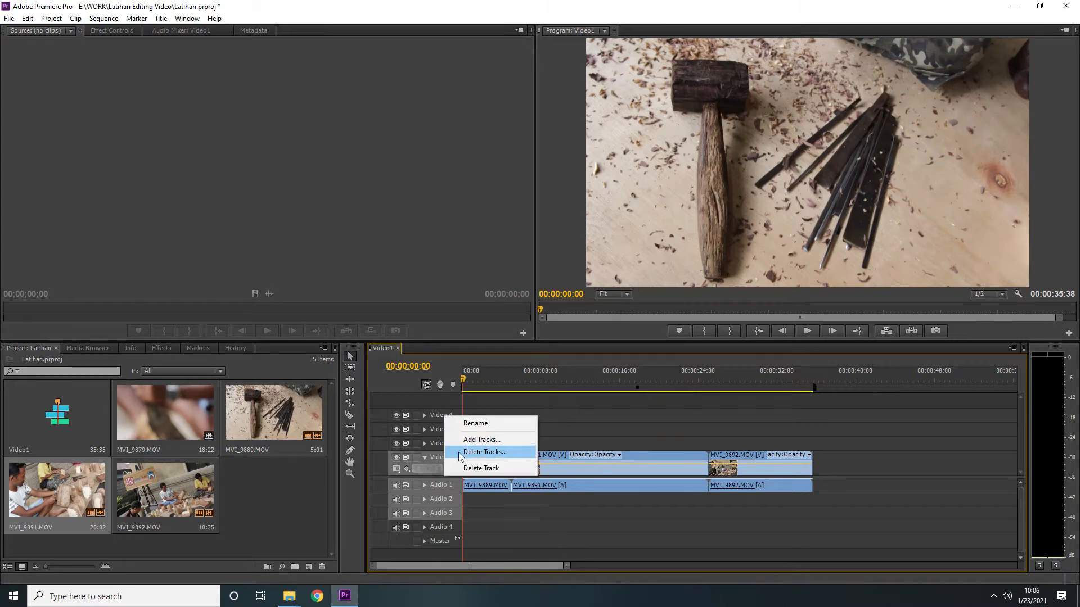
{"action": "left_click", "coordinate": [458, 453]}
{"action": "right_click", "coordinate": [443, 525]}
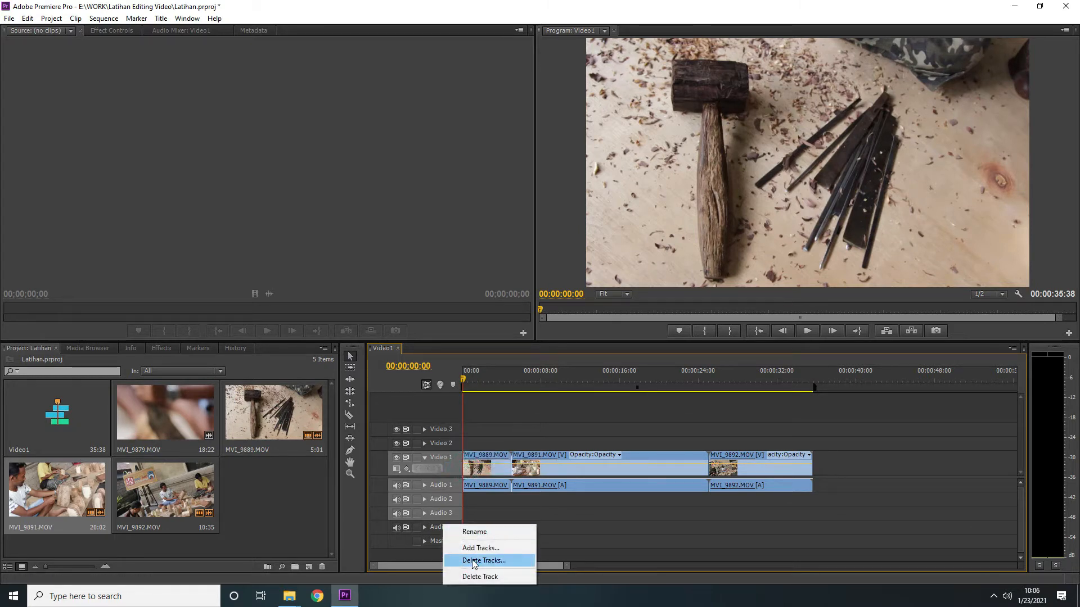
{"action": "left_click", "coordinate": [458, 560]}
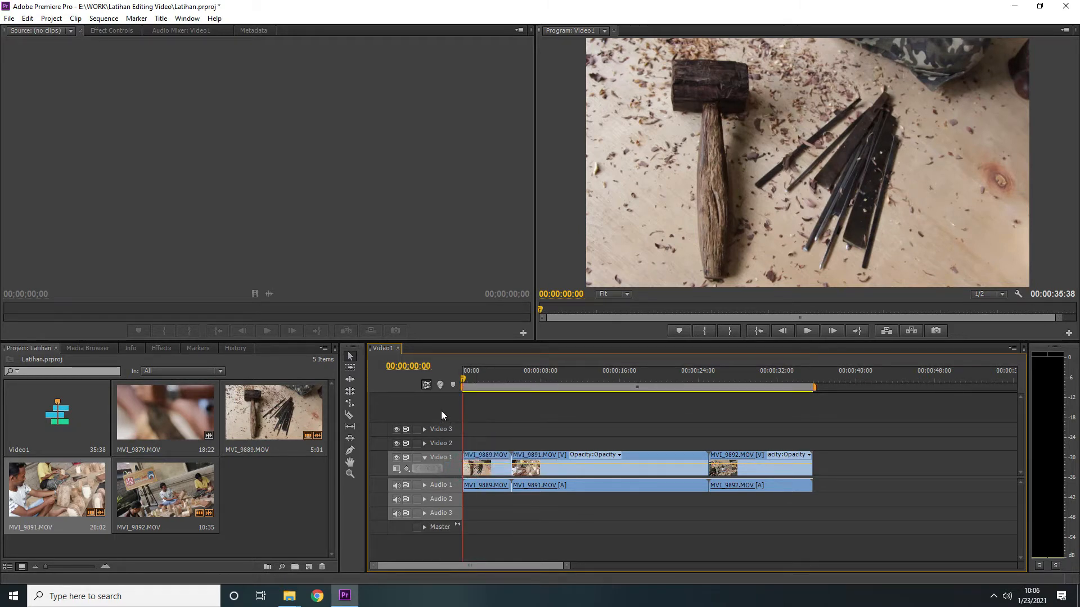
- Switch the Video 1 track's output off and back on
{"action": "left_click", "coordinate": [397, 458]}
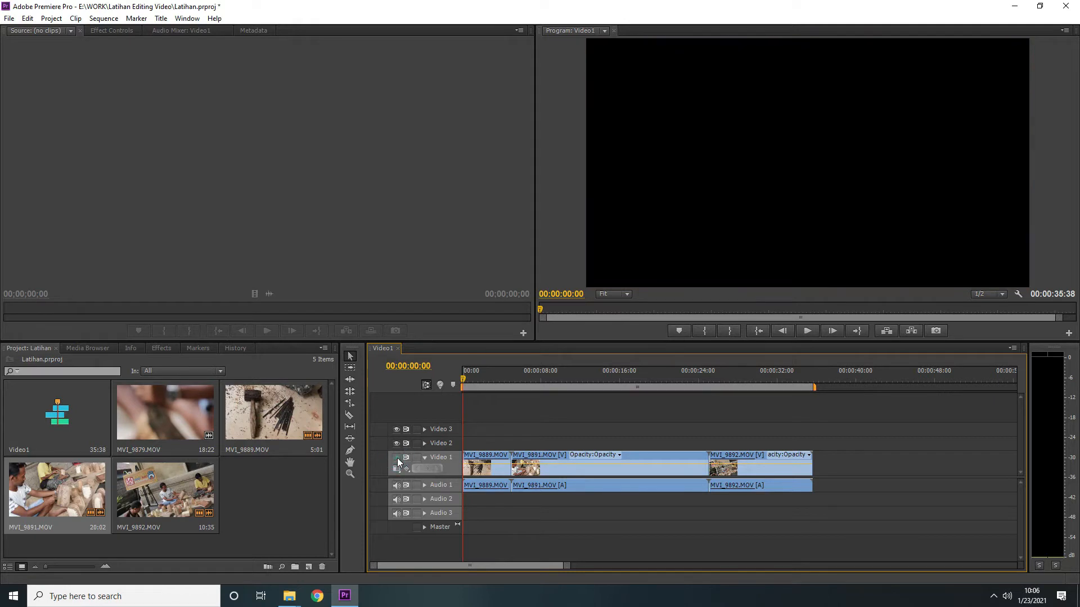
{"action": "left_click", "coordinate": [397, 458]}
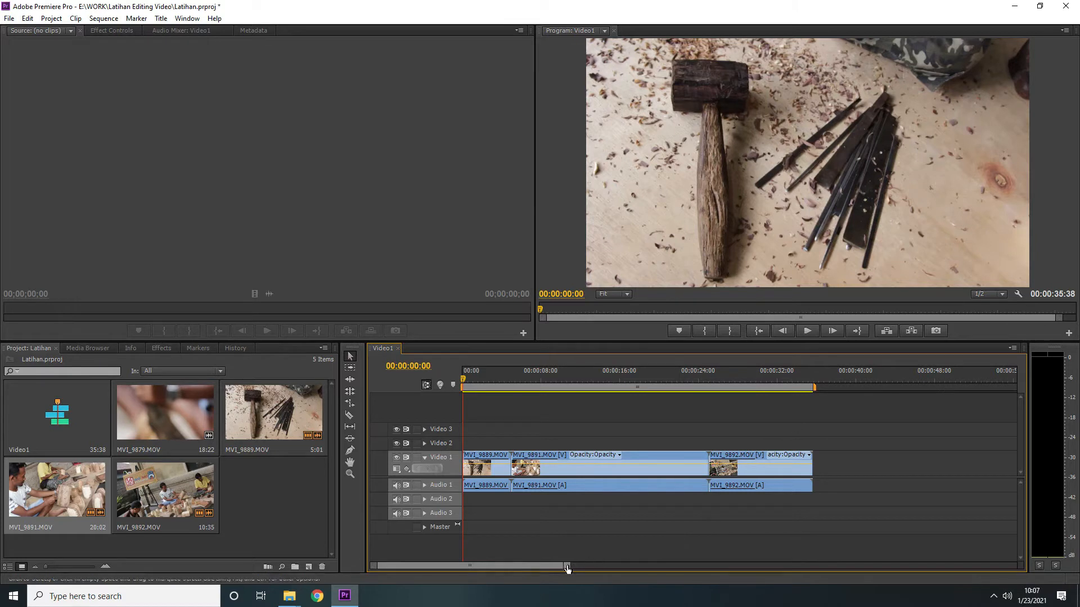
{"action": "mouse_move", "coordinate": [566, 566]}
{"action": "left_mouse_down"}
{"action": "mouse_move", "coordinate": [551, 565]}
{"action": "mouse_move", "coordinate": [595, 562]}
{"action": "mouse_move", "coordinate": [584, 561]}
{"action": "left_mouse_up"}
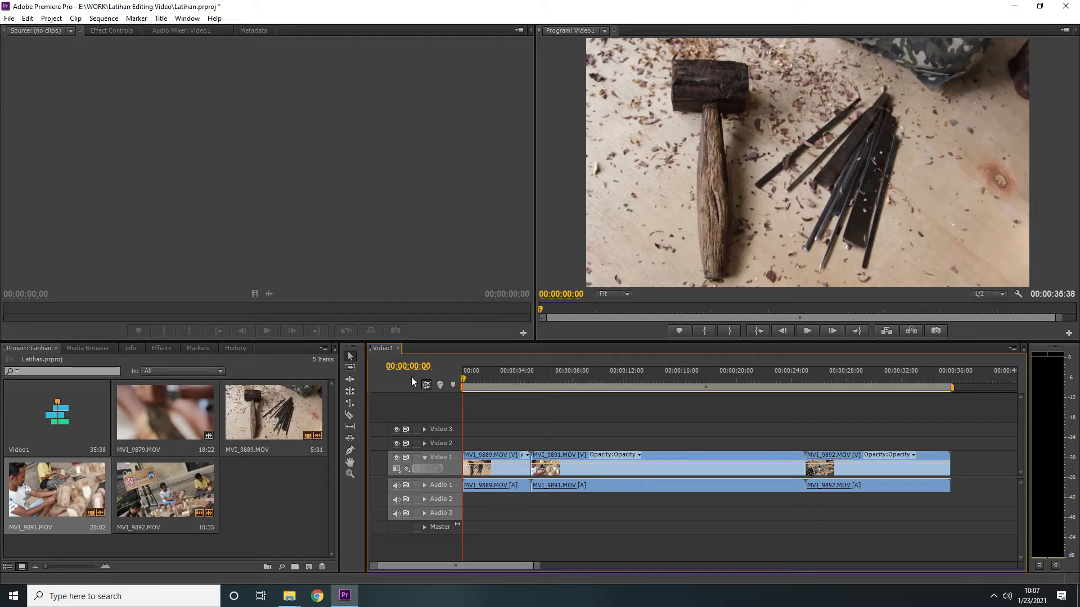
{"action": "left_click", "coordinate": [356, 499]}
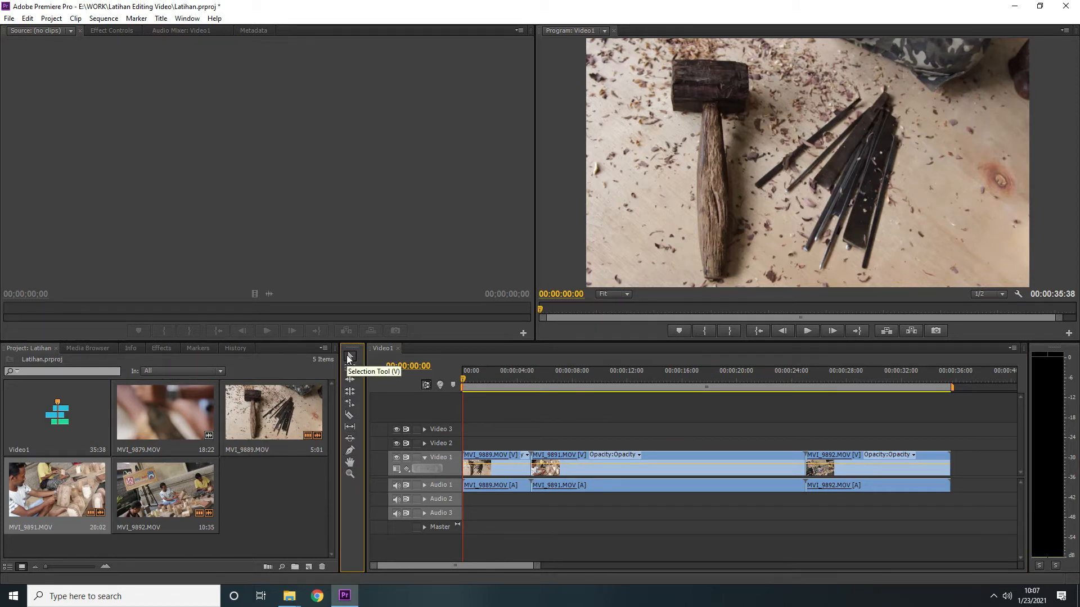
- With the Selection tool, select MVI_9891.MOV alone, all clips, and MVI_9891.MOV together with MVI_9892.MOV, clearing the selection at the end
{"action": "left_click", "coordinate": [349, 357]}
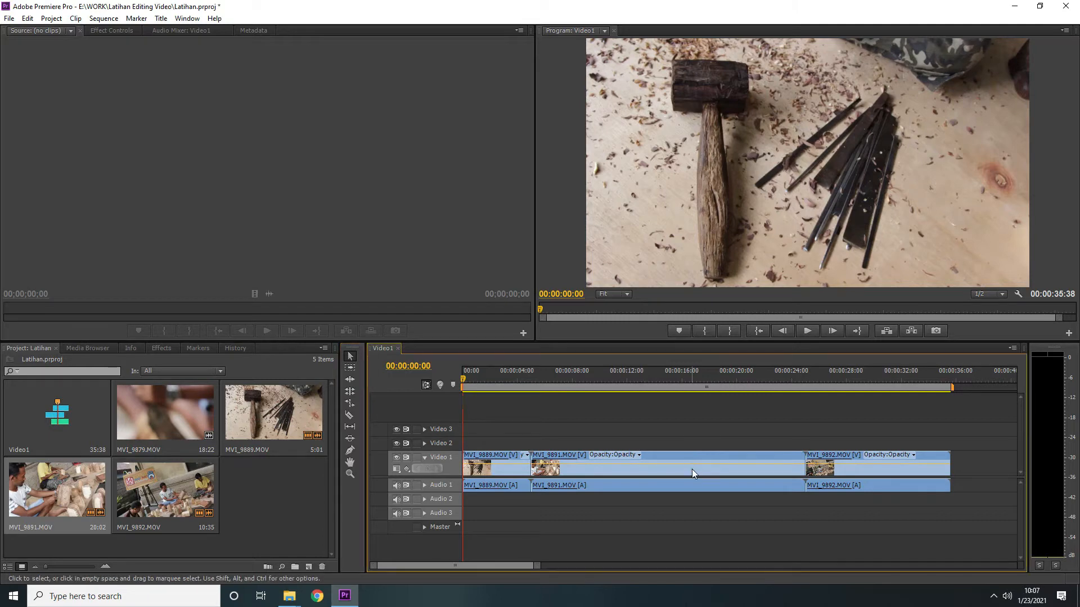
{"action": "mouse_move", "coordinate": [692, 469]}
{"action": "left_mouse_down"}
{"action": "mouse_move", "coordinate": [691, 446]}
{"action": "mouse_move", "coordinate": [684, 463]}
{"action": "left_mouse_up"}
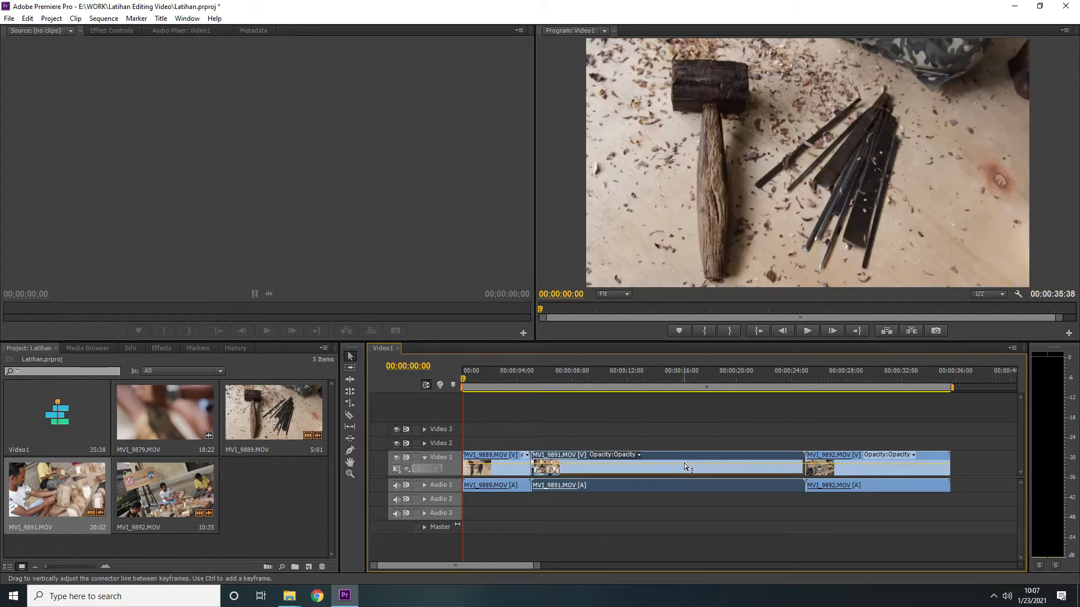
{"action": "left_click", "coordinate": [483, 424]}
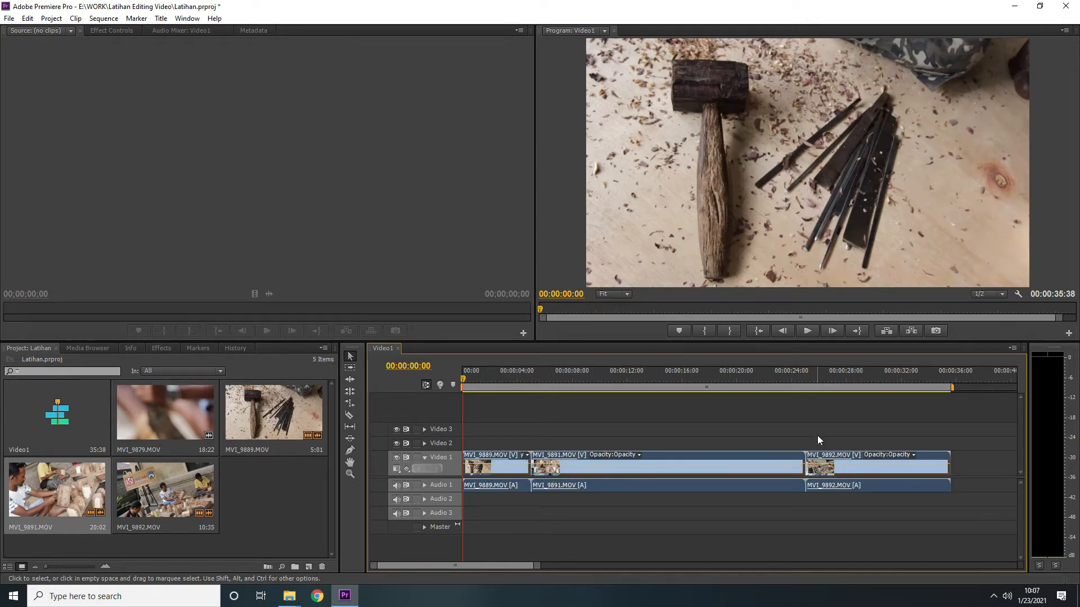
{"action": "key", "text": "ctrl+a"}
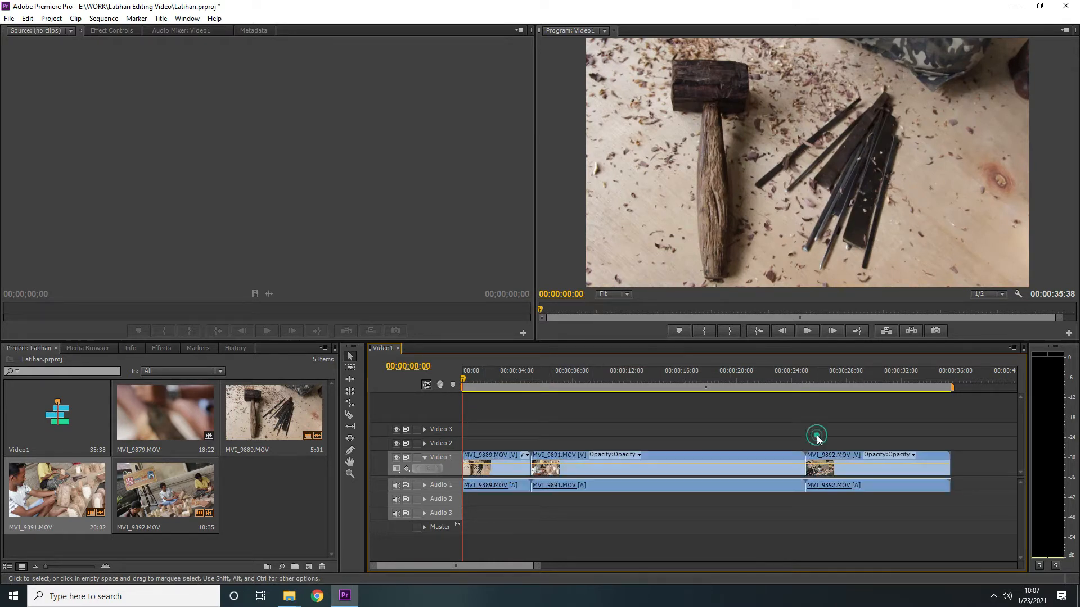
{"action": "left_click", "coordinate": [636, 470], "text": "shift"}
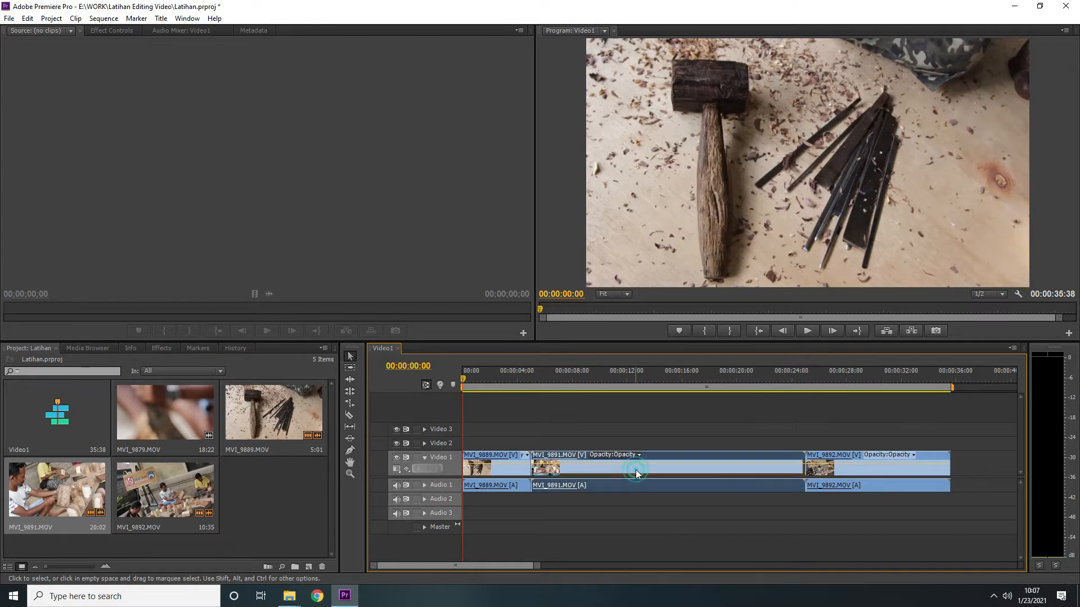
{"action": "left_click", "coordinate": [875, 470], "text": "shift"}
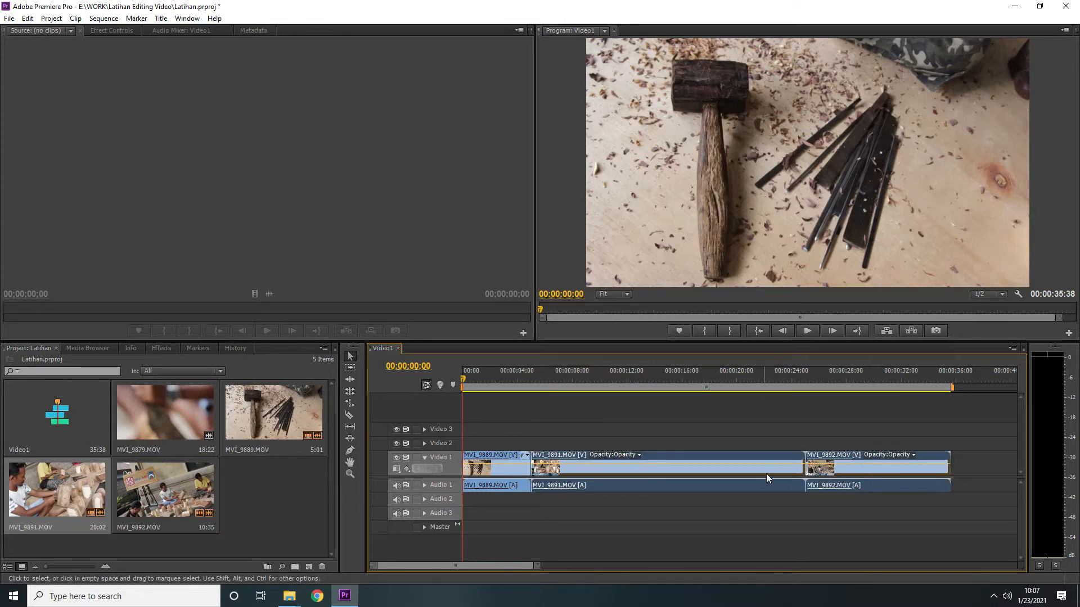
{"action": "mouse_move", "coordinate": [766, 472]}
{"action": "left_mouse_down"}
{"action": "mouse_move", "coordinate": [802, 472]}
{"action": "mouse_move", "coordinate": [763, 471]}
{"action": "left_mouse_up"}
{"action": "left_click", "coordinate": [753, 426]}
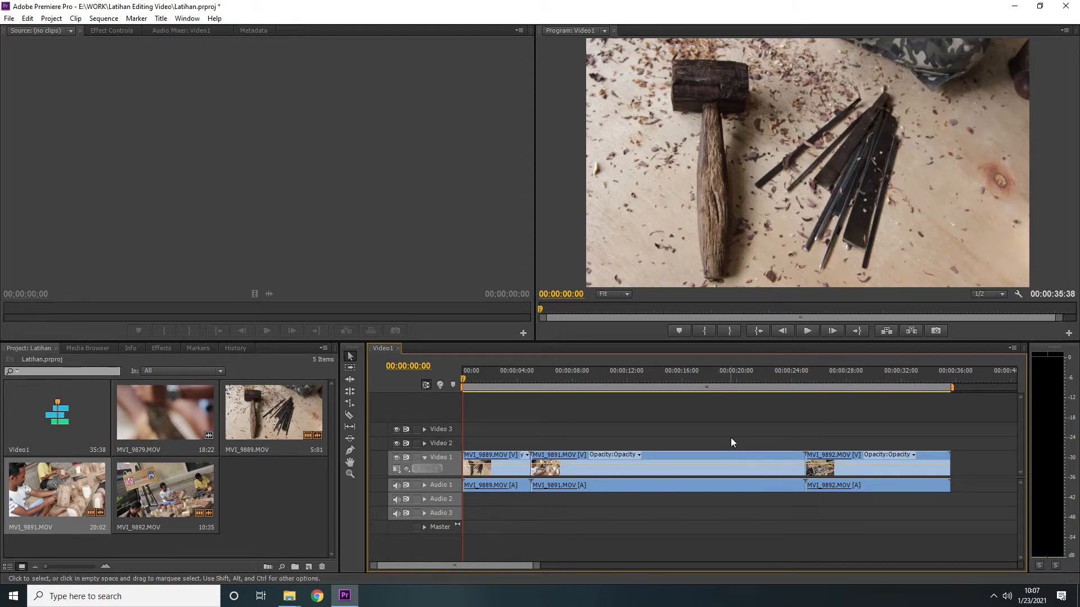
- Move the playhead to 00:00:20:01 and trim the end of MVI_9891.MOV back to it
{"action": "left_click", "coordinate": [751, 378]}
{"action": "mouse_move", "coordinate": [751, 379]}
{"action": "left_mouse_down"}
{"action": "mouse_move", "coordinate": [789, 379]}
{"action": "mouse_move", "coordinate": [712, 377]}
{"action": "mouse_move", "coordinate": [791, 380]}
{"action": "mouse_move", "coordinate": [739, 378]}
{"action": "left_mouse_up"}
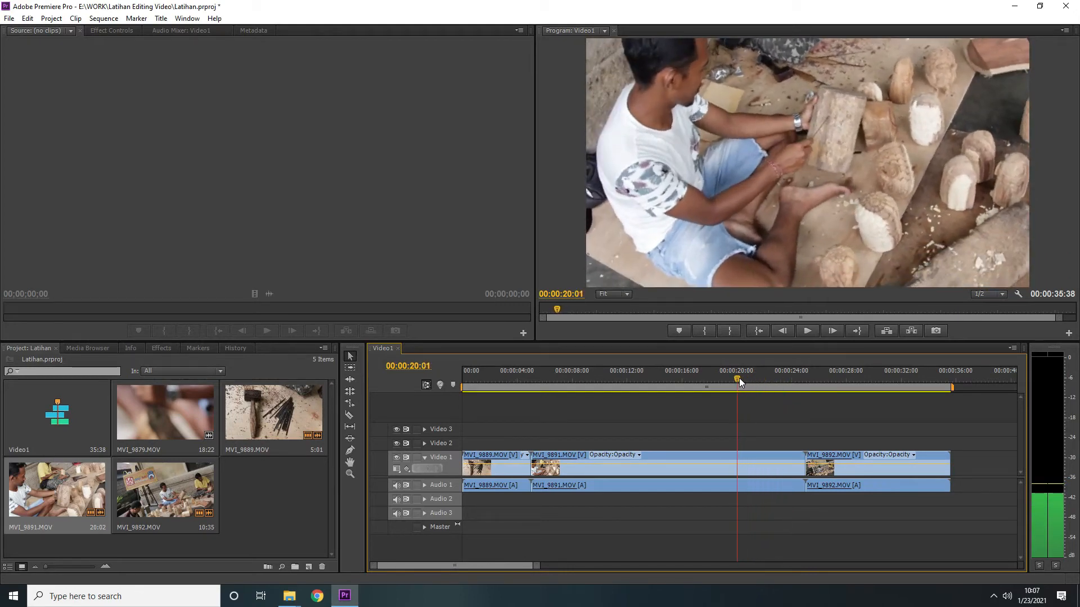
{"action": "left_click", "coordinate": [758, 469]}
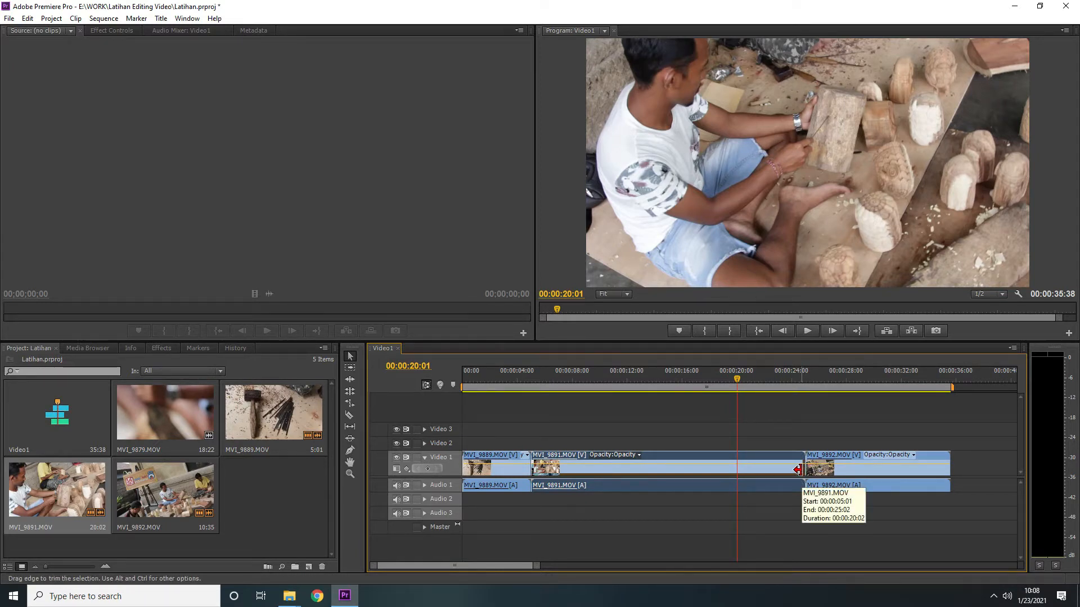
{"action": "left_click_drag", "start_coordinate": [798, 470], "coordinate": [733, 468]}
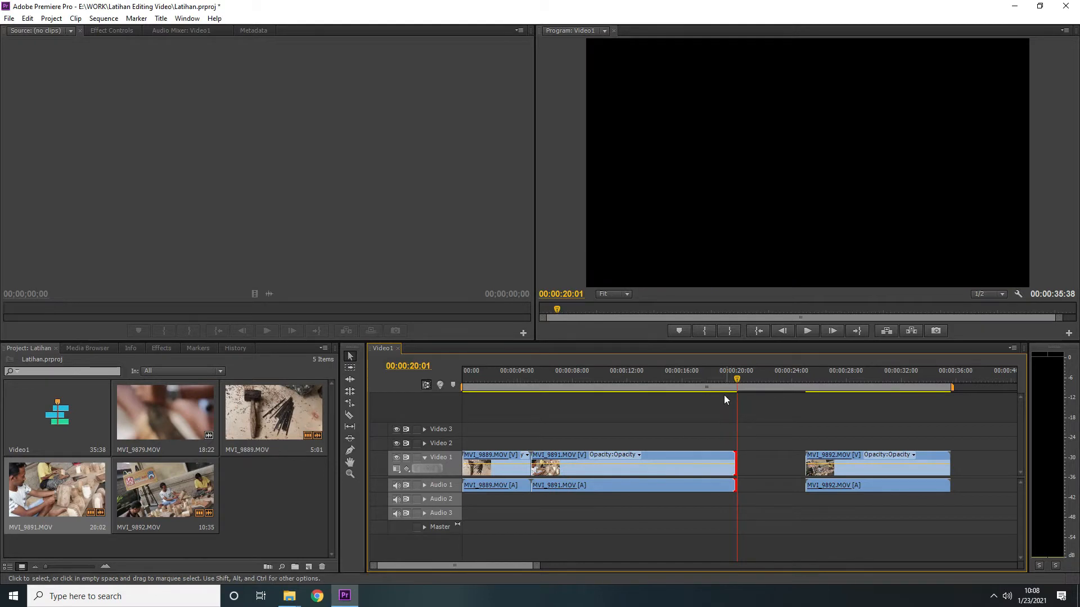
- Play the sequence from 00:00:17:53 past the trimmed end of MVI_9891.MOV and stop in the gap
{"action": "left_click", "coordinate": [708, 378]}
{"action": "key", "text": "alt"}
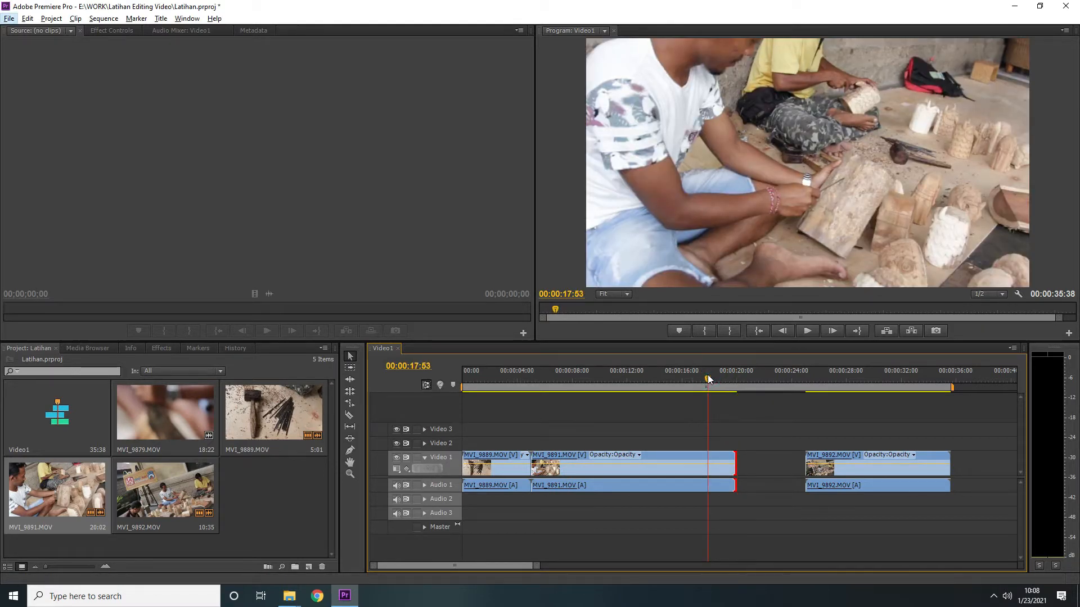
{"action": "left_click", "coordinate": [808, 331]}
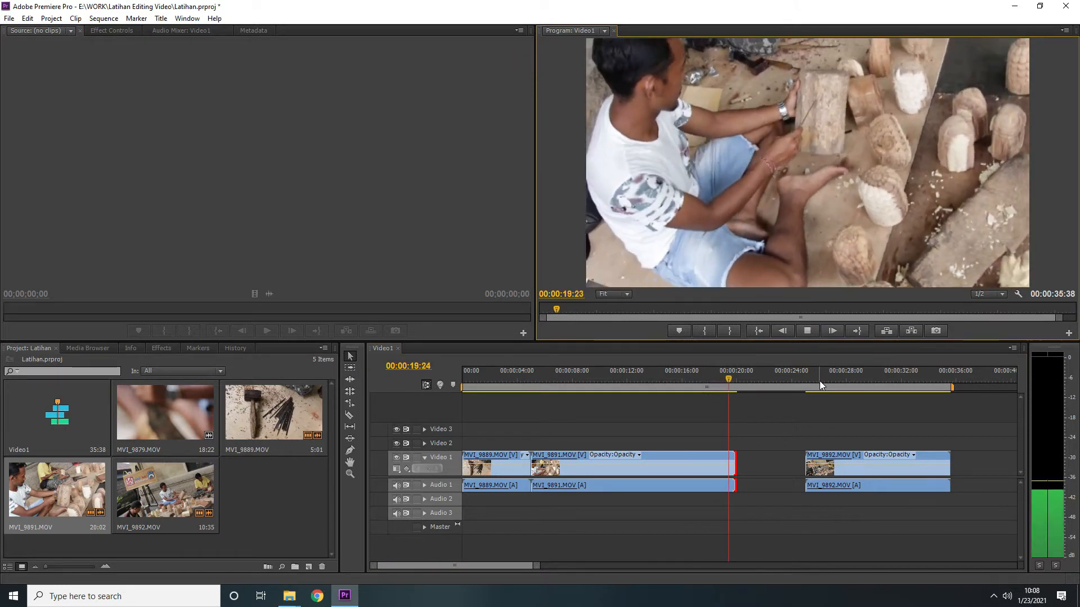
{"action": "left_click", "coordinate": [807, 332]}
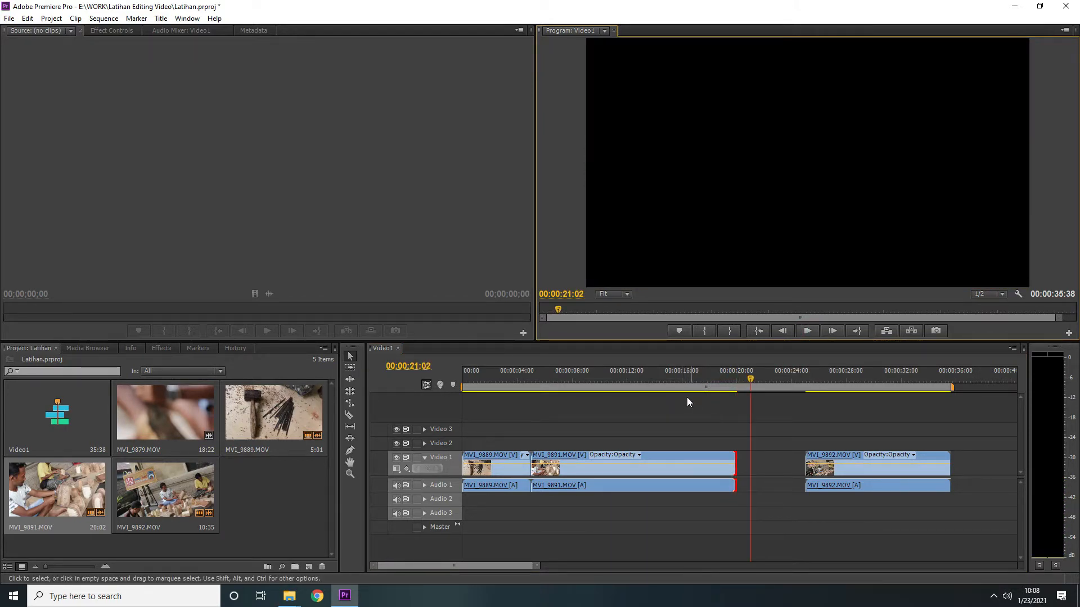
- Start and pause playback from 00:00:15:01, first from the timeline and again from the Program monitor
{"action": "left_click", "coordinate": [668, 376]}
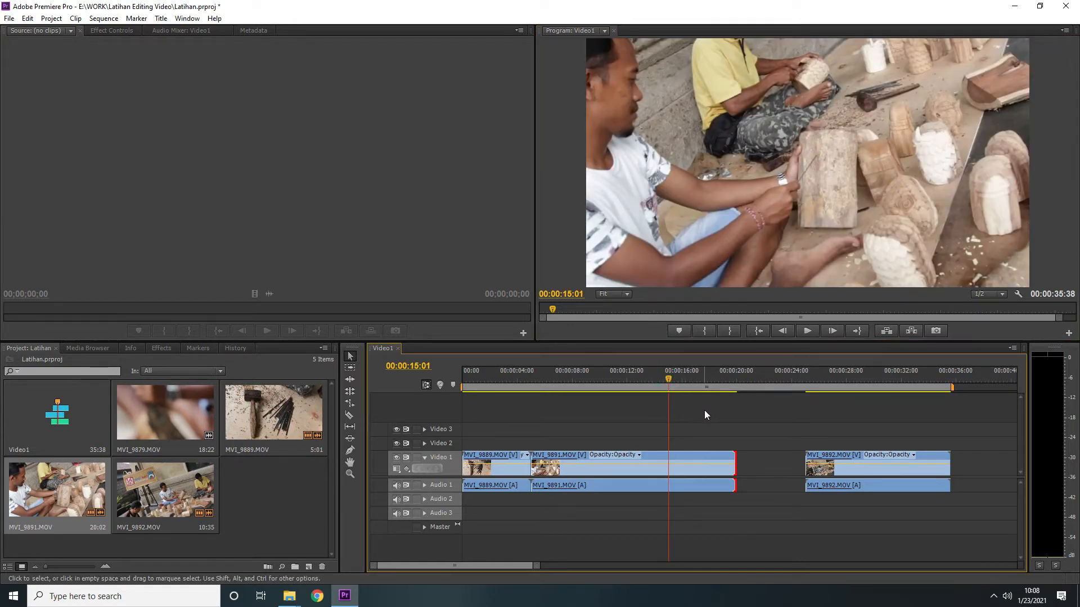
{"action": "key", "text": "space"}
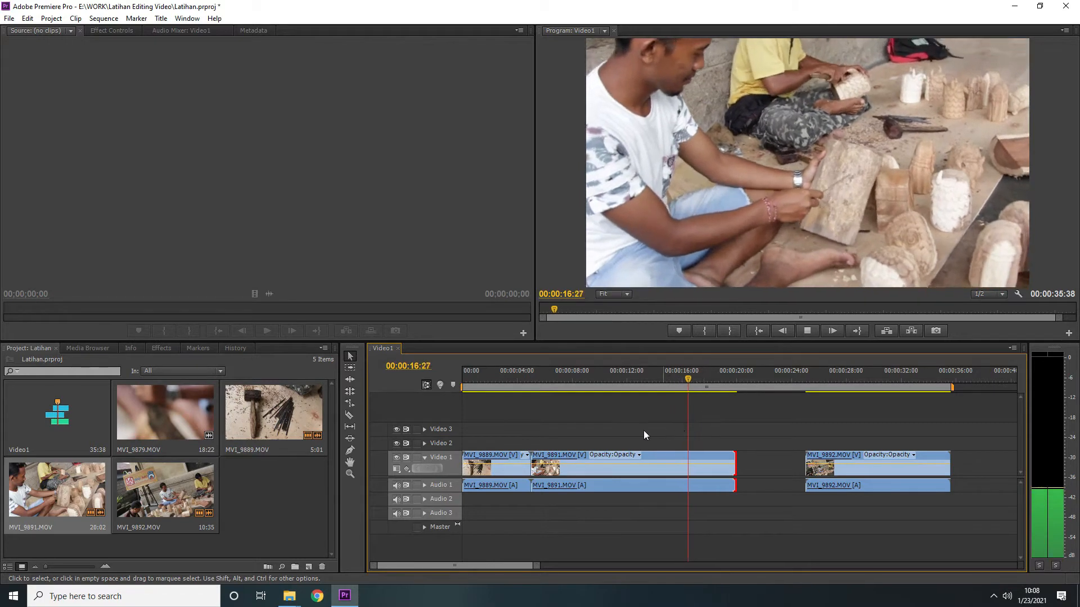
{"action": "key", "text": "space"}
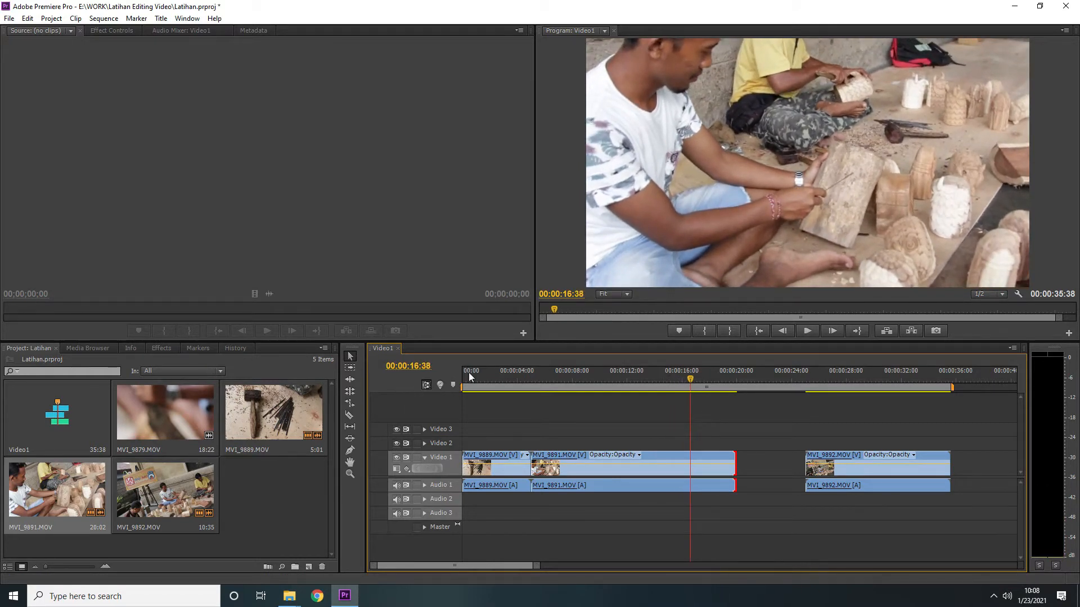
{"action": "left_click", "coordinate": [567, 246]}
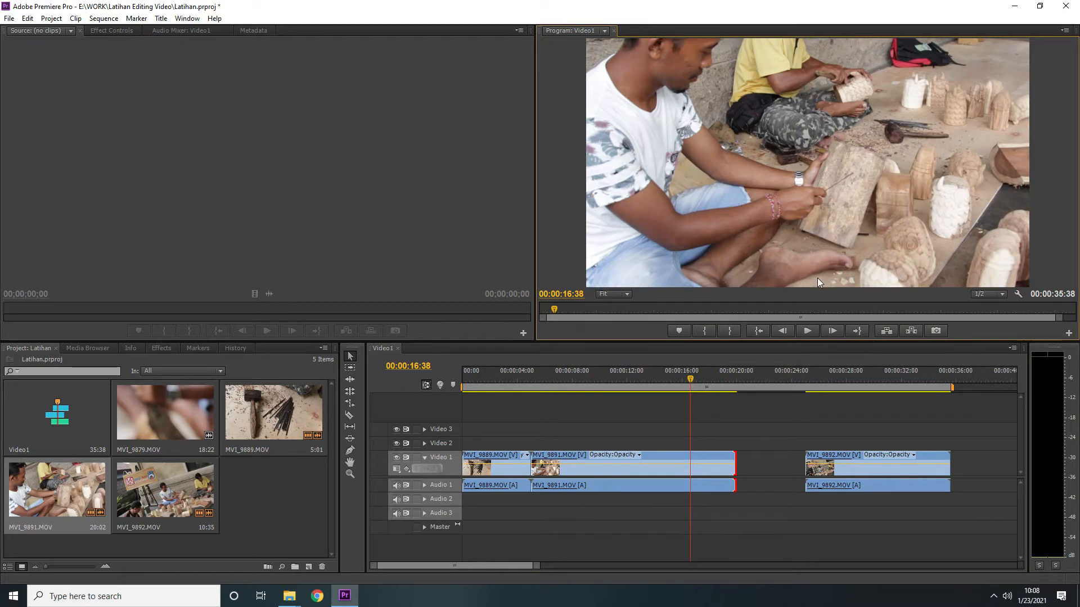
{"action": "key", "text": "space"}
{"action": "key", "text": "space"}
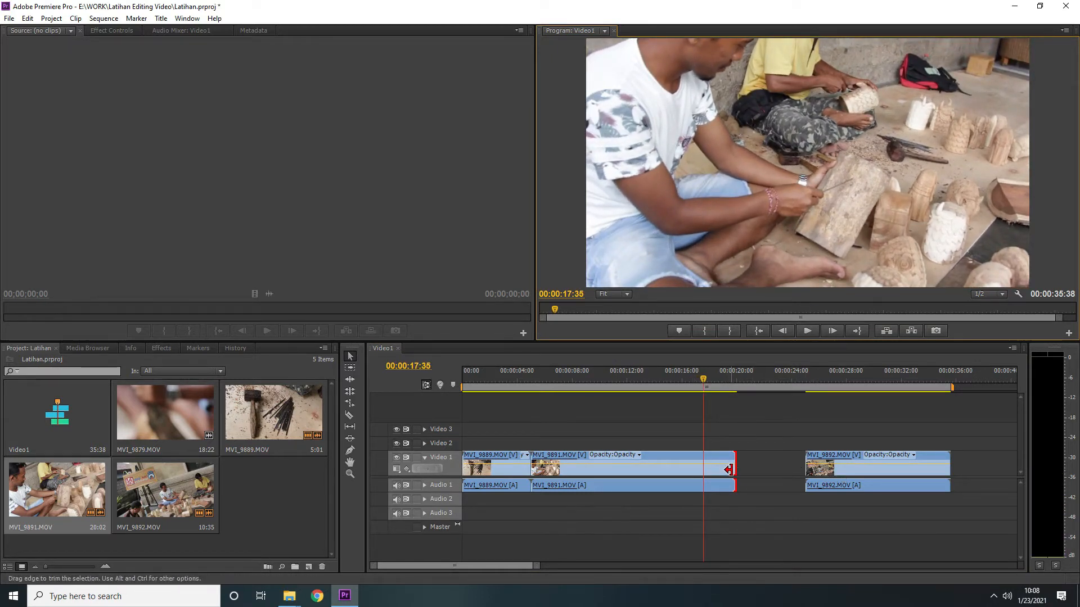
- Move MVI_9892.MOV directly against the trimmed end of MVI_9891.MOV and play back the join between them
{"action": "left_click", "coordinate": [920, 472]}
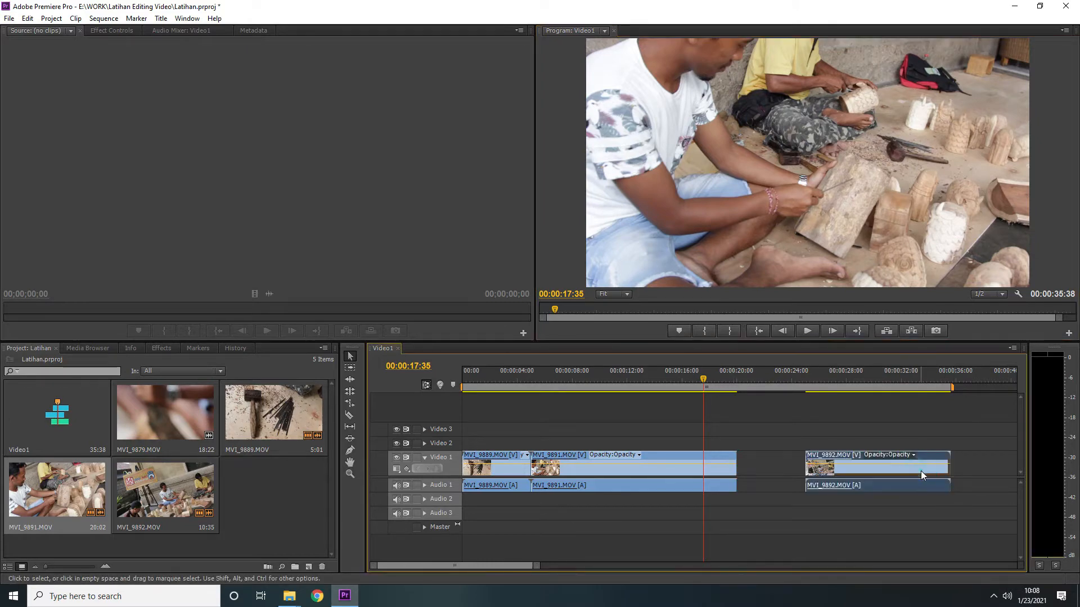
{"action": "left_click_drag", "start_coordinate": [921, 473], "coordinate": [851, 473]}
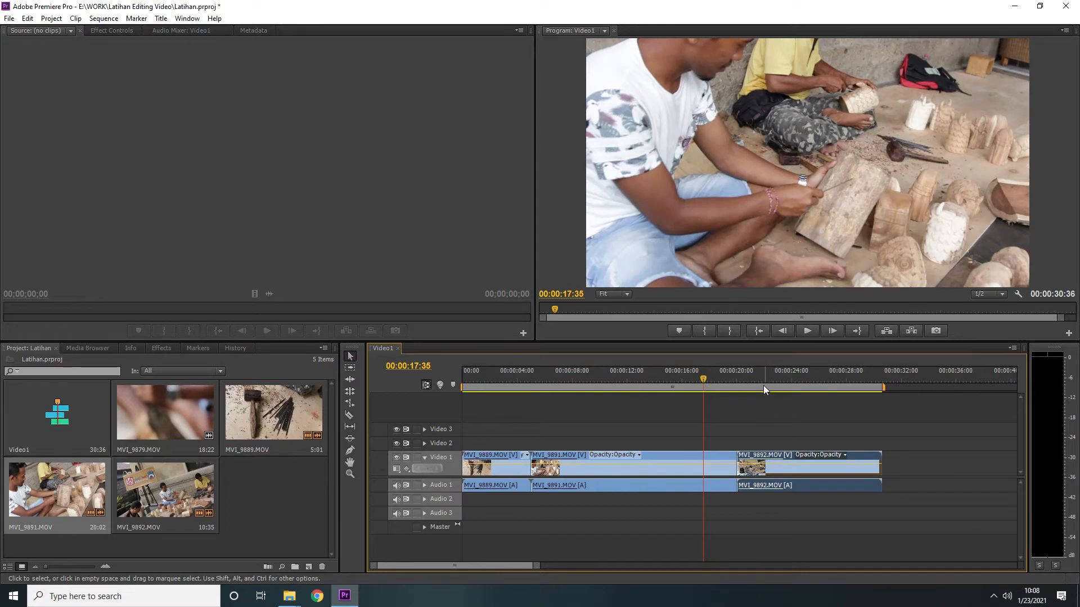
{"action": "left_click_drag", "start_coordinate": [763, 379], "coordinate": [782, 379]}
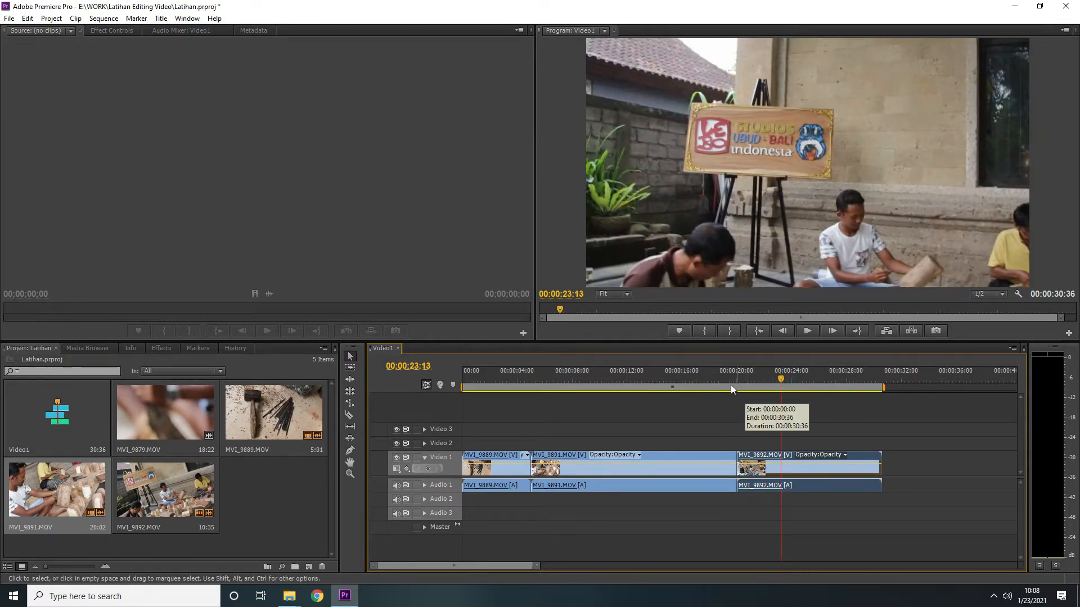
{"action": "left_click", "coordinate": [727, 379]}
{"action": "key", "text": "space"}
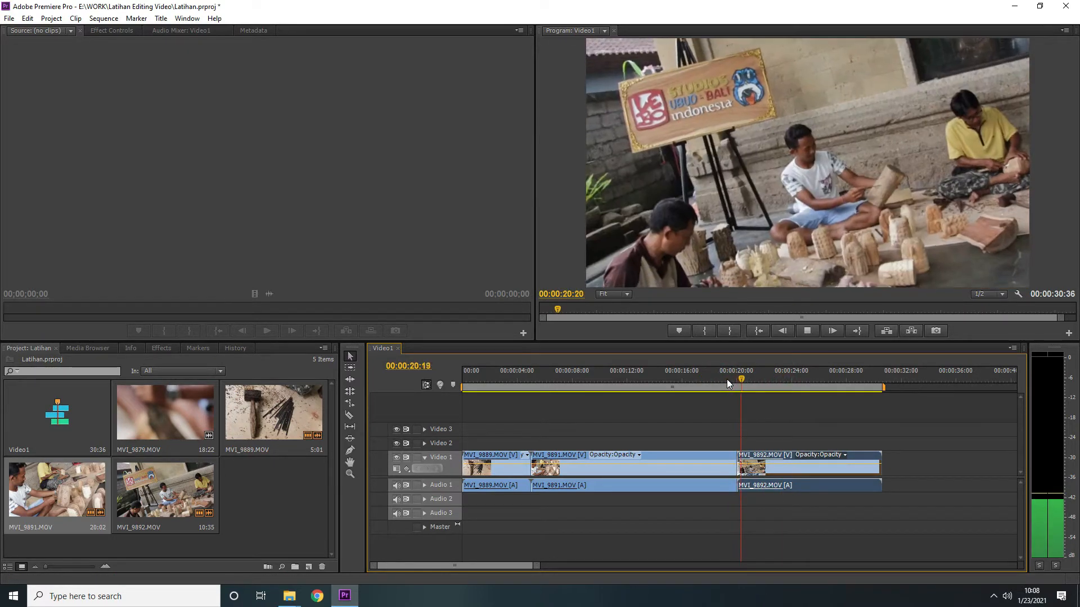
{"action": "key", "text": "space"}
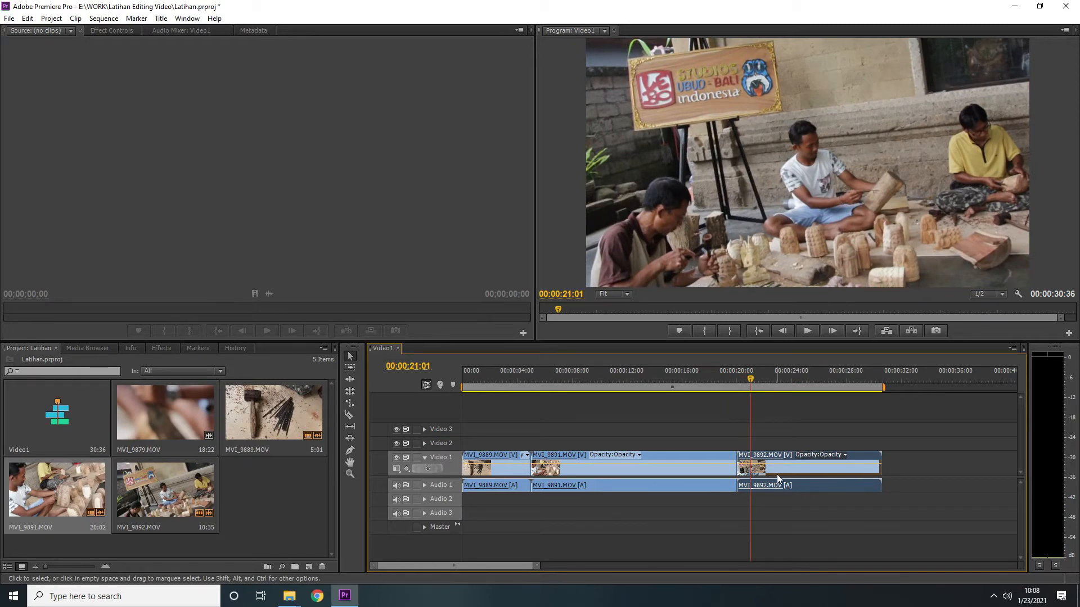
- Move MVI_9892.MOV away, extend MVI_9891.MOV back to its full length, and place MVI_9892.MOV directly after it
{"action": "left_click", "coordinate": [721, 467]}
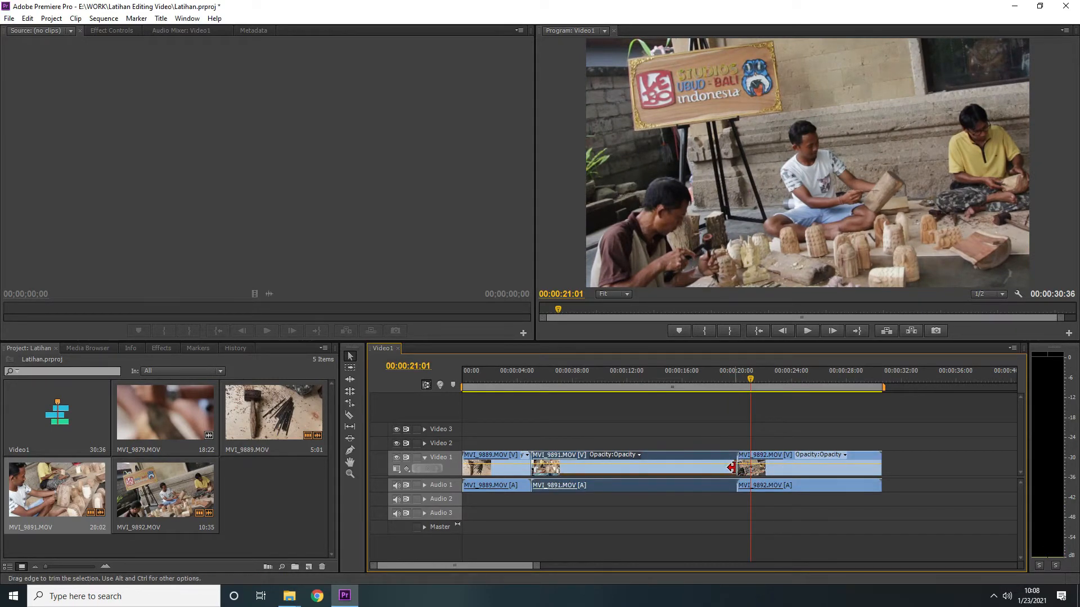
{"action": "left_click_drag", "start_coordinate": [731, 467], "coordinate": [915, 460]}
{"action": "left_click", "coordinate": [727, 466]}
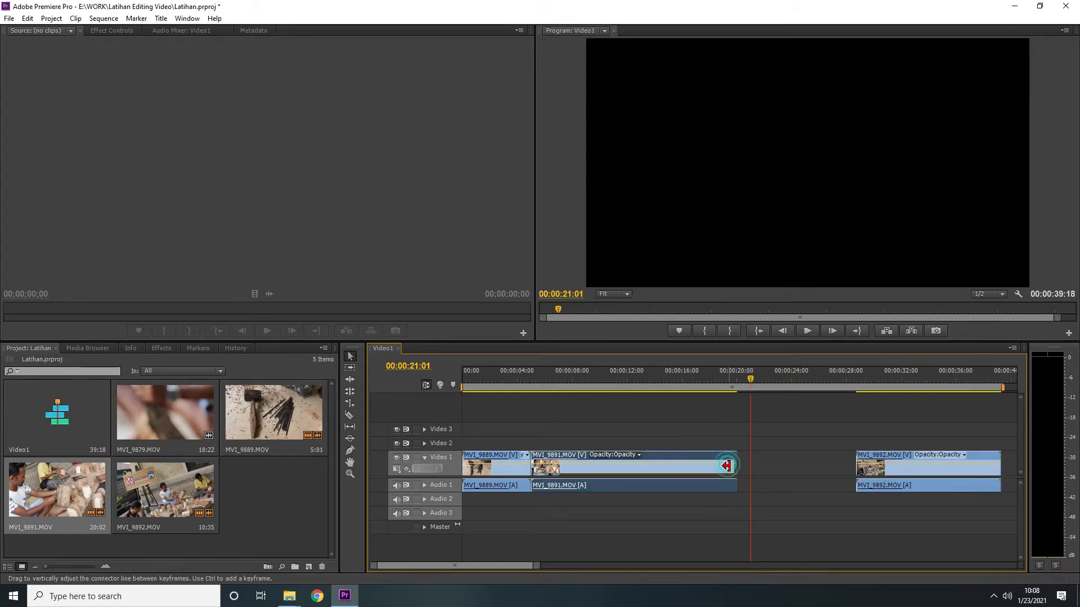
{"action": "left_click_drag", "start_coordinate": [726, 465], "coordinate": [822, 472]}
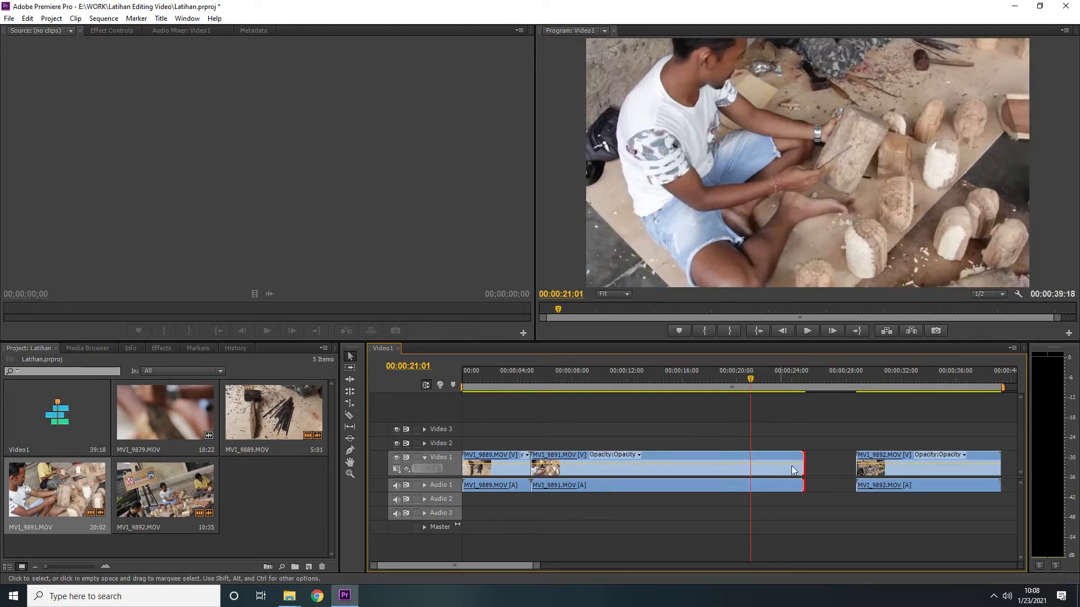
{"action": "left_click_drag", "start_coordinate": [897, 473], "coordinate": [847, 474]}
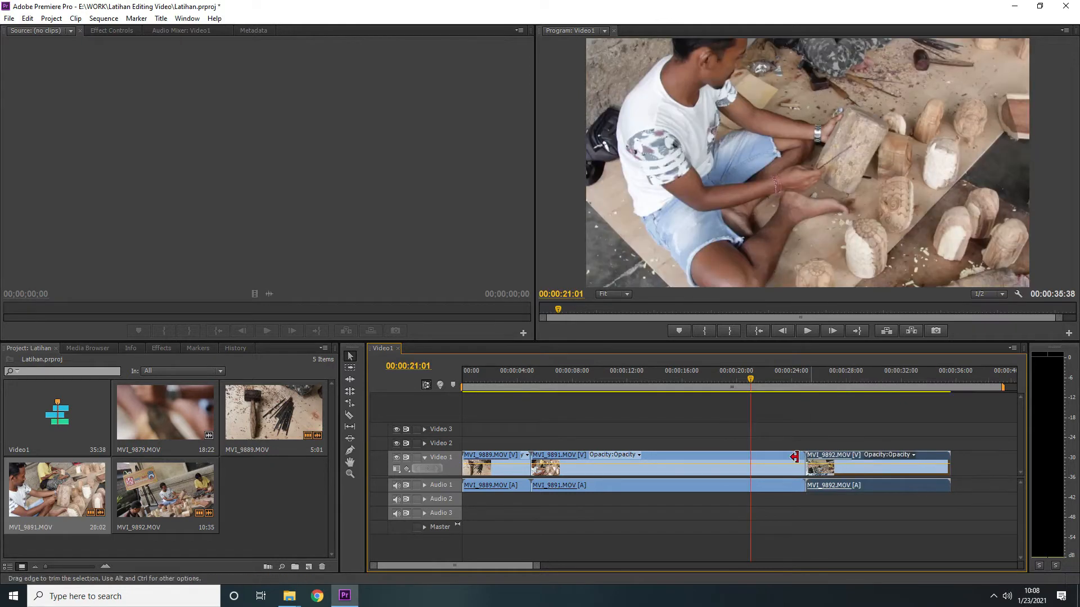
{"action": "left_click", "coordinate": [707, 444]}
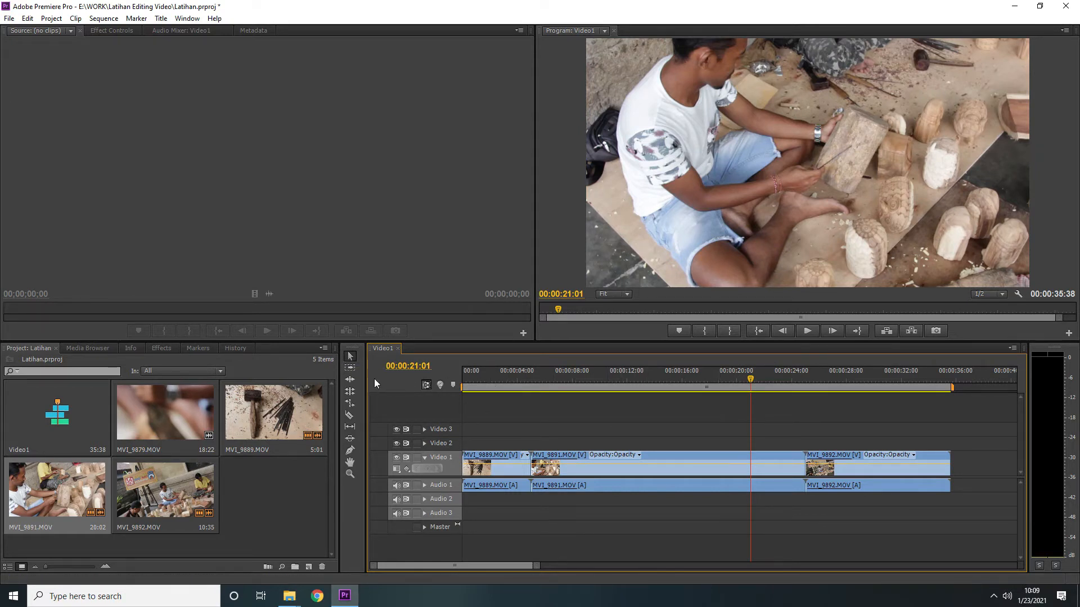
- Select all Video 1 clips from MVI_9889.MOV onward with the Track Select tool, and marquee-select the clips with the Selection tool
{"action": "left_click", "coordinate": [350, 369]}
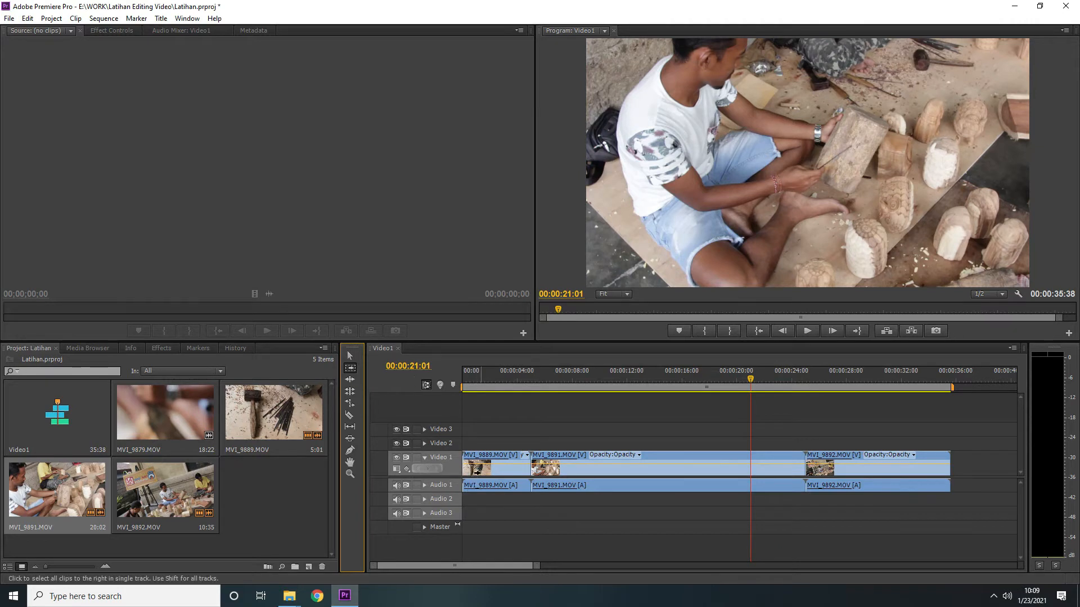
{"action": "left_click", "coordinate": [477, 475]}
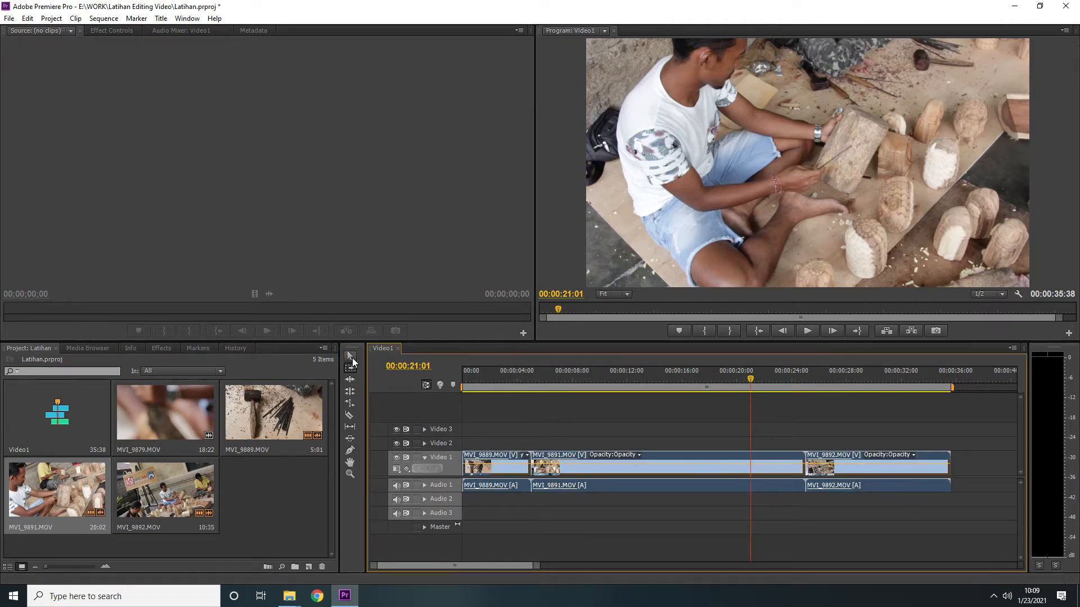
{"action": "left_click", "coordinate": [351, 357]}
{"action": "left_click", "coordinate": [396, 403]}
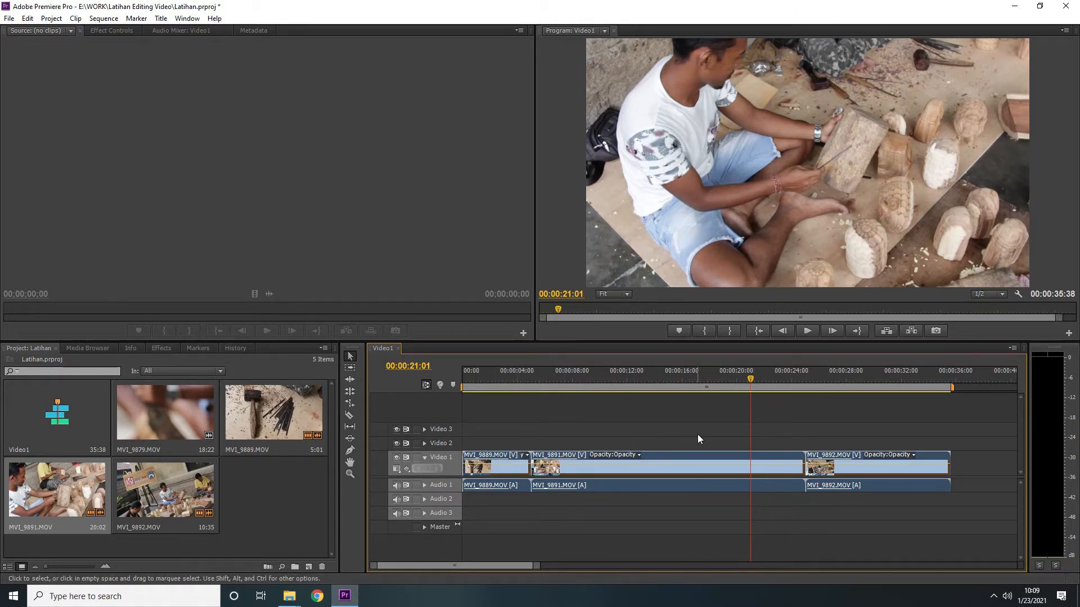
{"action": "left_click_drag", "start_coordinate": [499, 411], "coordinate": [939, 496]}
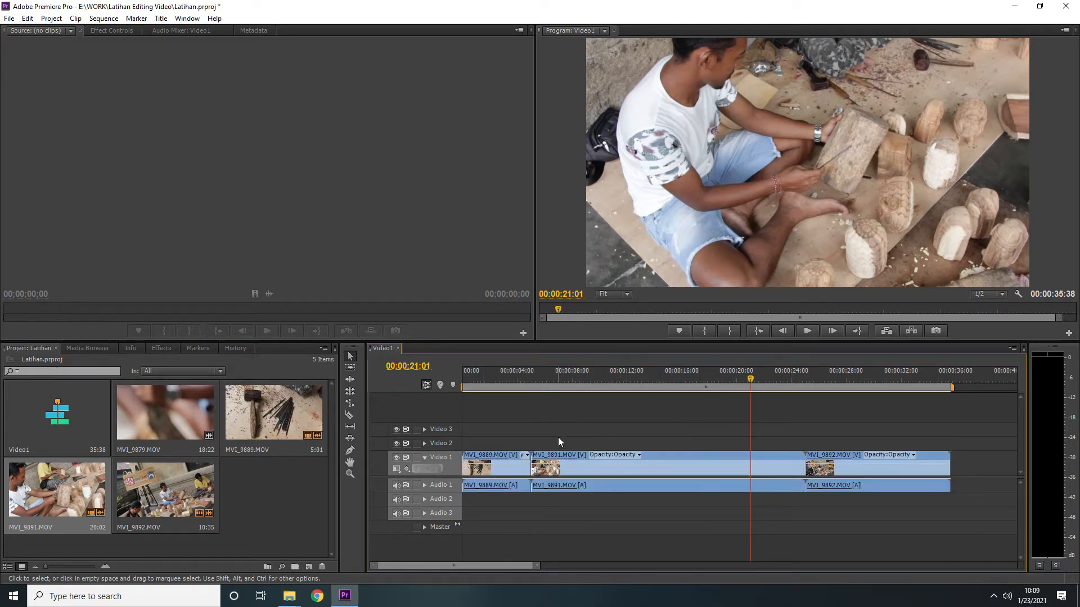
- Select every clip from MVI_9889.MOV onward with the Track Select tool and shift them together along the timeline using the Selection tool
{"action": "left_click", "coordinate": [350, 368]}
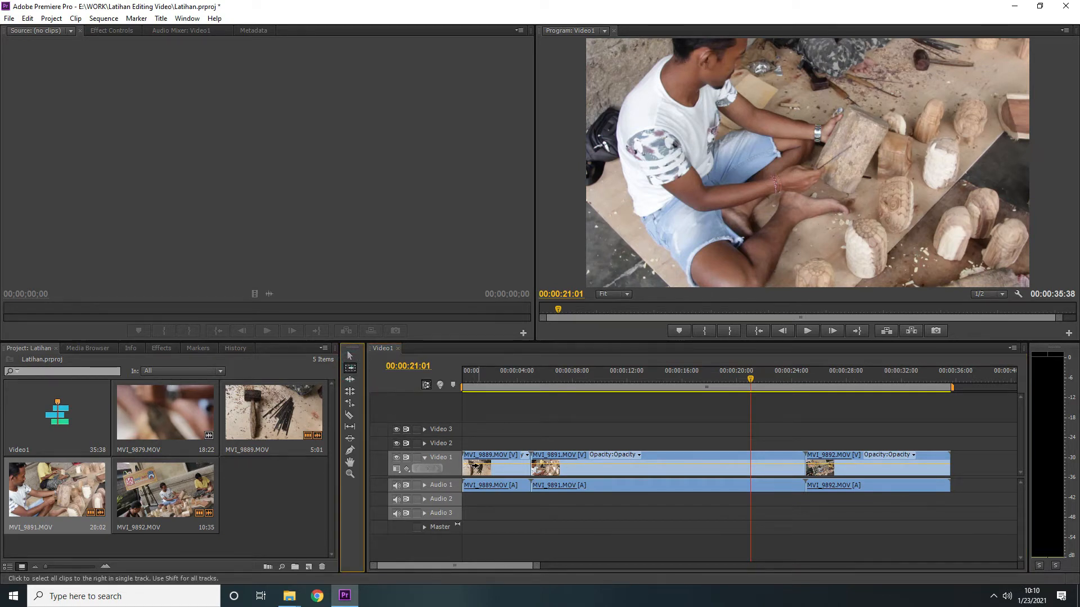
{"action": "left_click", "coordinate": [496, 467]}
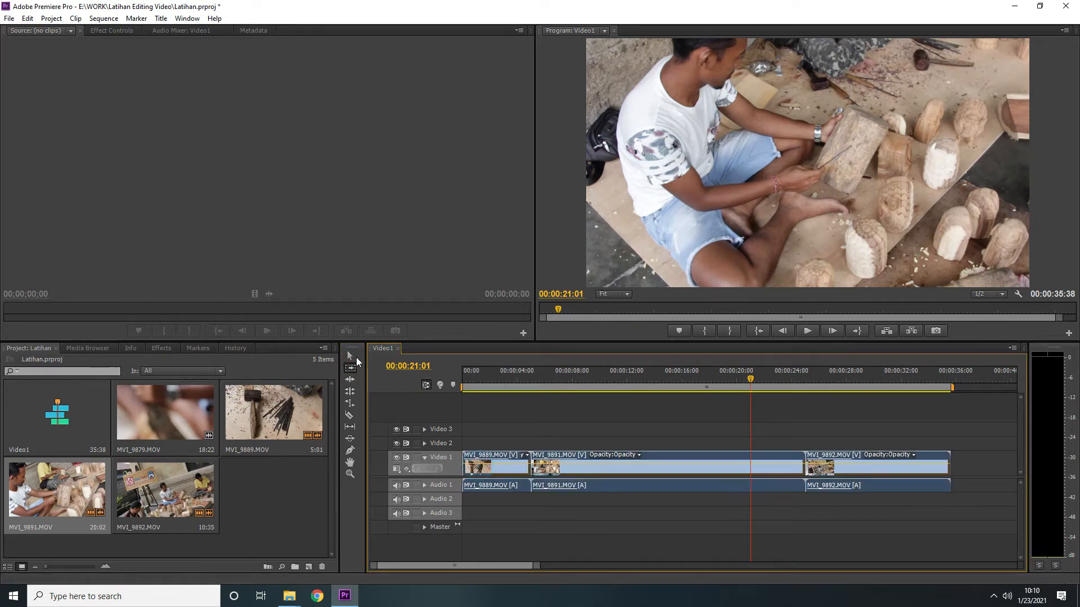
{"action": "left_click", "coordinate": [350, 356]}
{"action": "left_click_drag", "start_coordinate": [676, 472], "coordinate": [725, 473]}
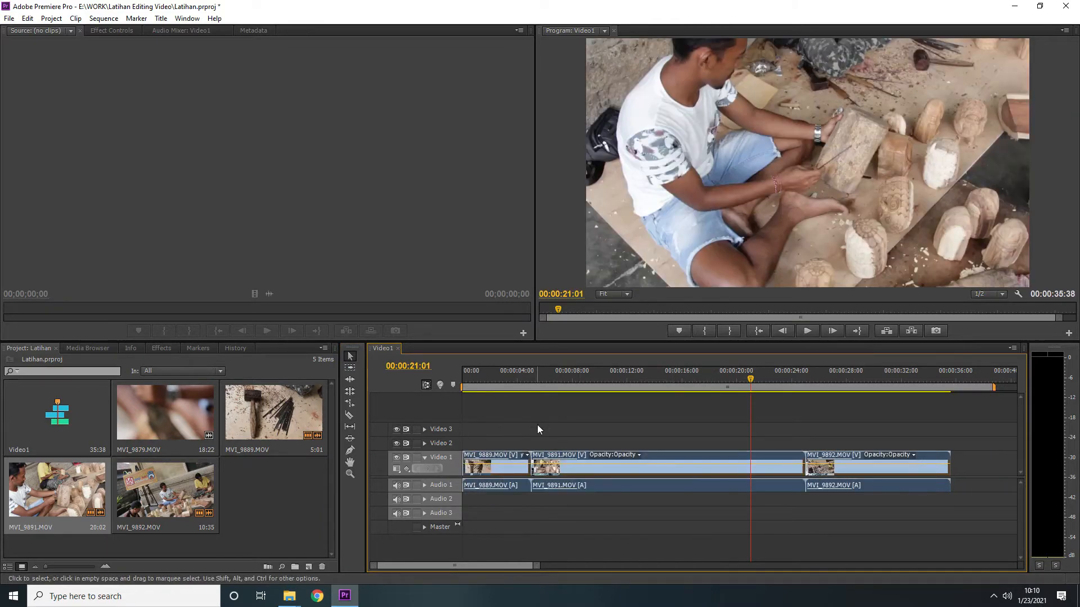
- Trim the end of MVI_9891.MOV back to about 00:00:16 with the Selection tool, leaving a gap before MVI_9892.MOV
{"action": "left_click", "coordinate": [541, 426]}
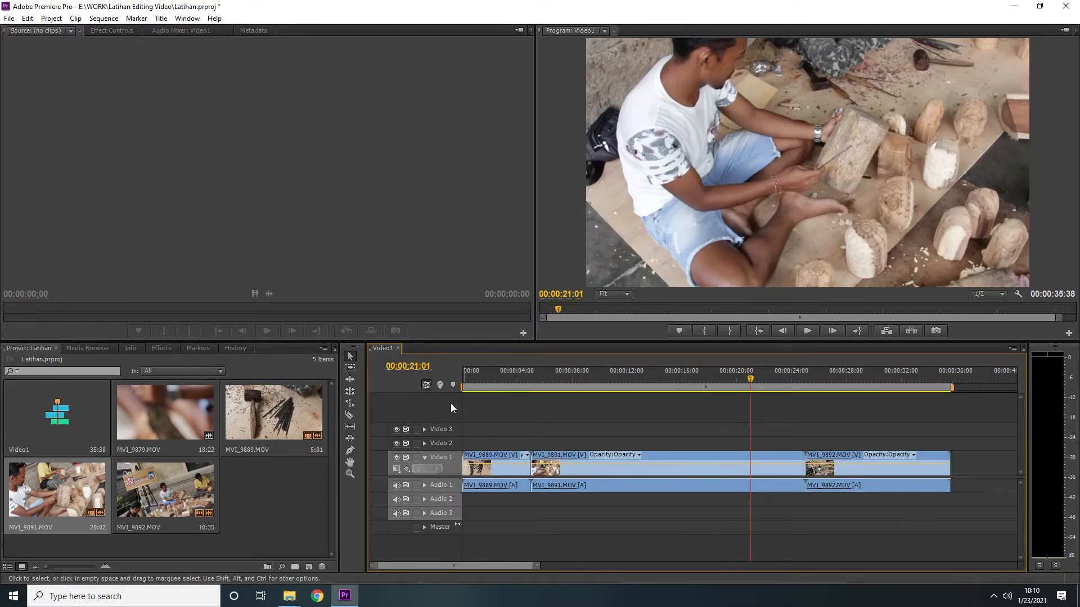
{"action": "left_click", "coordinate": [350, 382]}
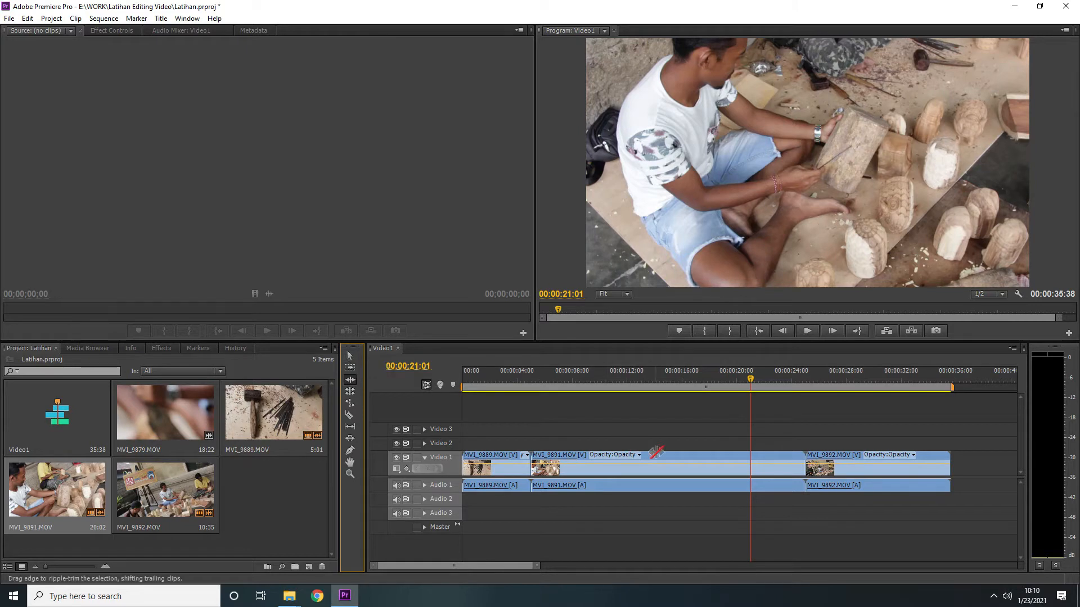
{"action": "left_click", "coordinate": [353, 359]}
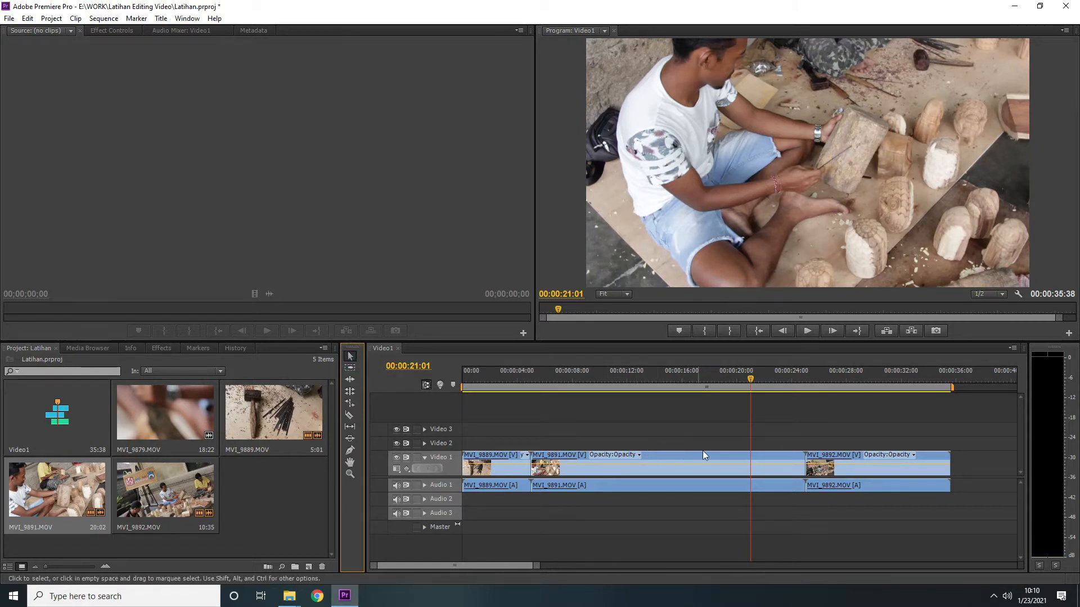
{"action": "left_click", "coordinate": [770, 470]}
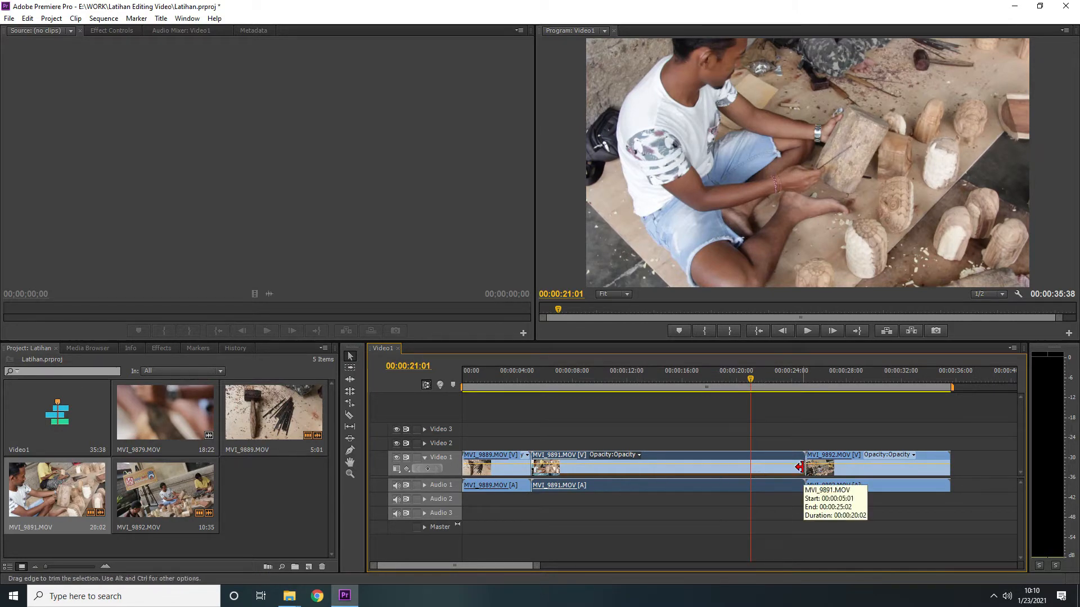
{"action": "left_click_drag", "start_coordinate": [799, 467], "coordinate": [768, 466]}
{"action": "left_click_drag", "start_coordinate": [726, 467], "coordinate": [683, 468]}
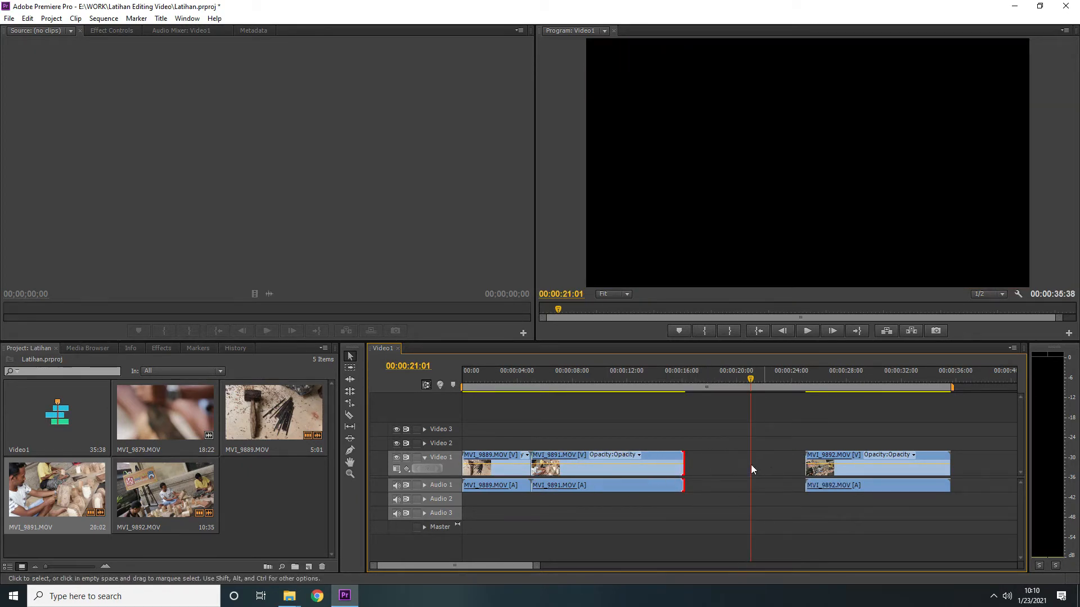
- Close the gap by moving MVI_9892.MOV against MVI_9891.MOV's trimmed end, and restore both clips to their original length and position
{"action": "left_click", "coordinate": [866, 470]}
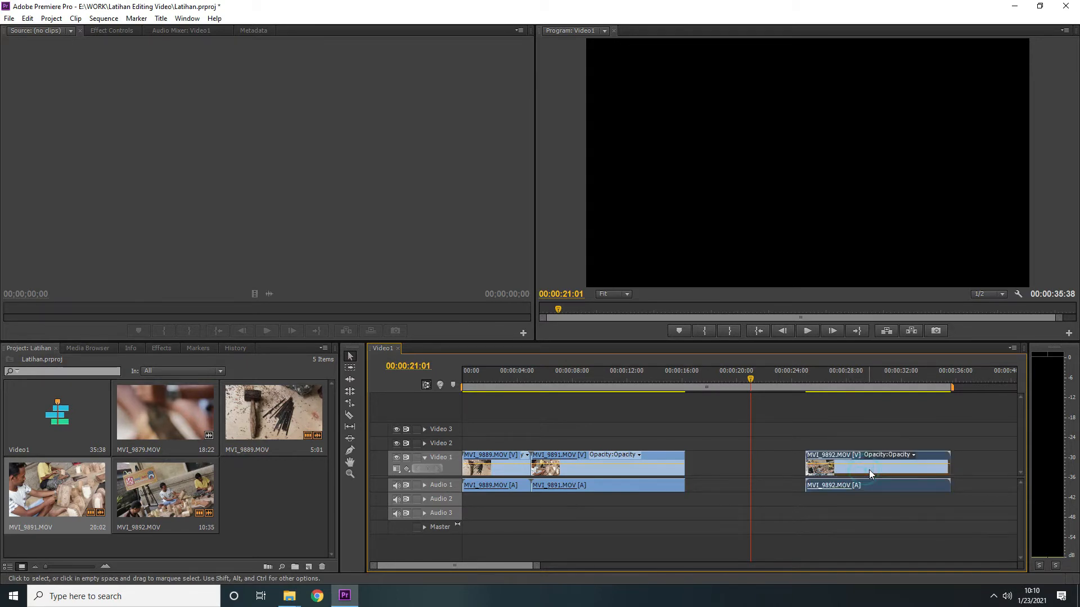
{"action": "left_click", "coordinate": [729, 463]}
{"action": "left_click", "coordinate": [743, 437]}
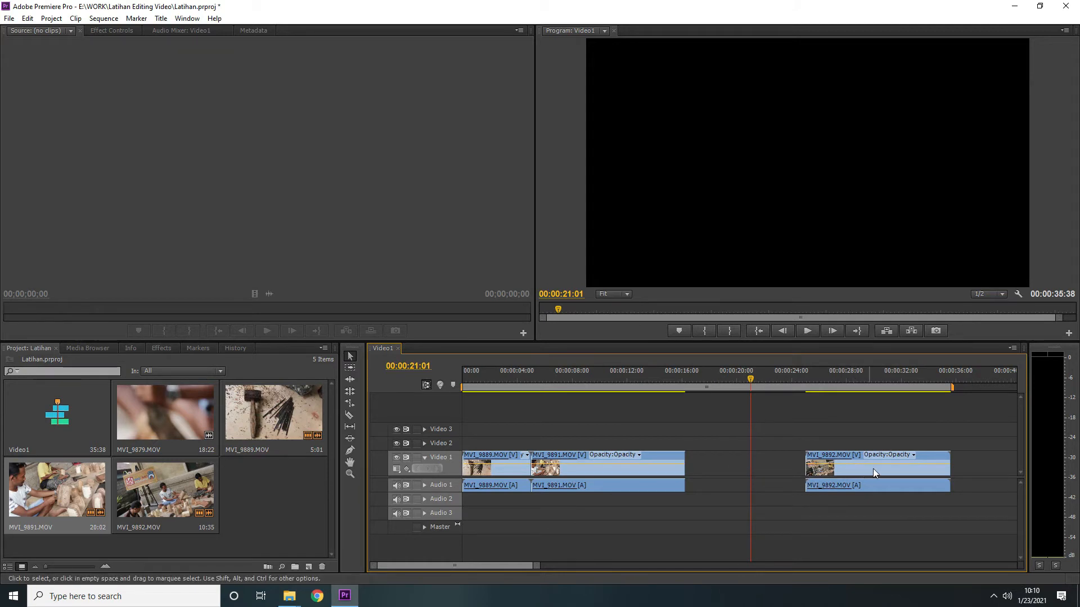
{"action": "left_click_drag", "start_coordinate": [885, 471], "coordinate": [747, 489]}
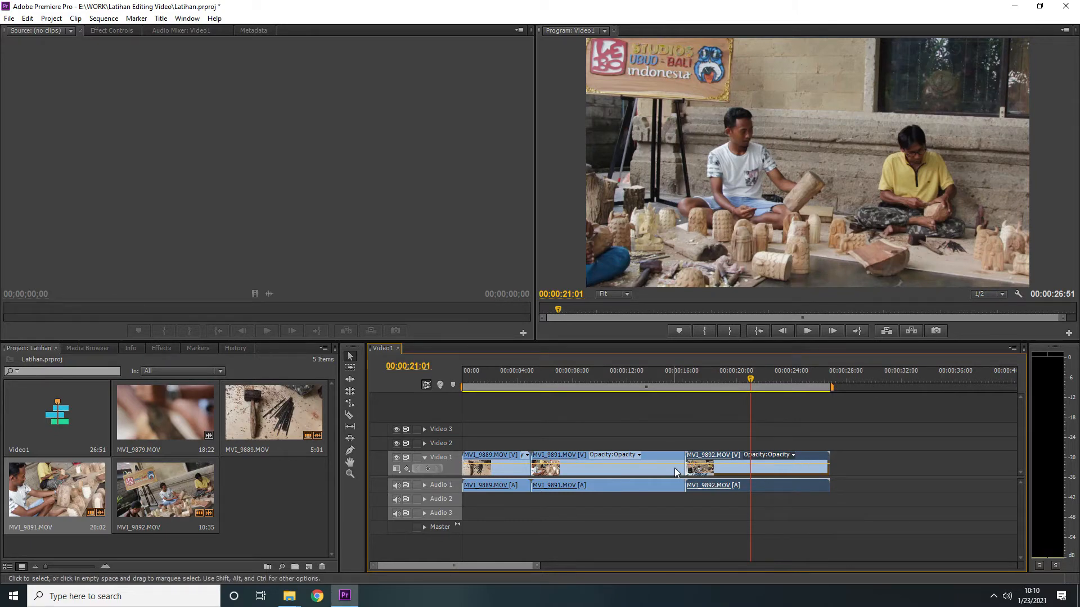
{"action": "left_click_drag", "start_coordinate": [674, 468], "coordinate": [804, 467]}
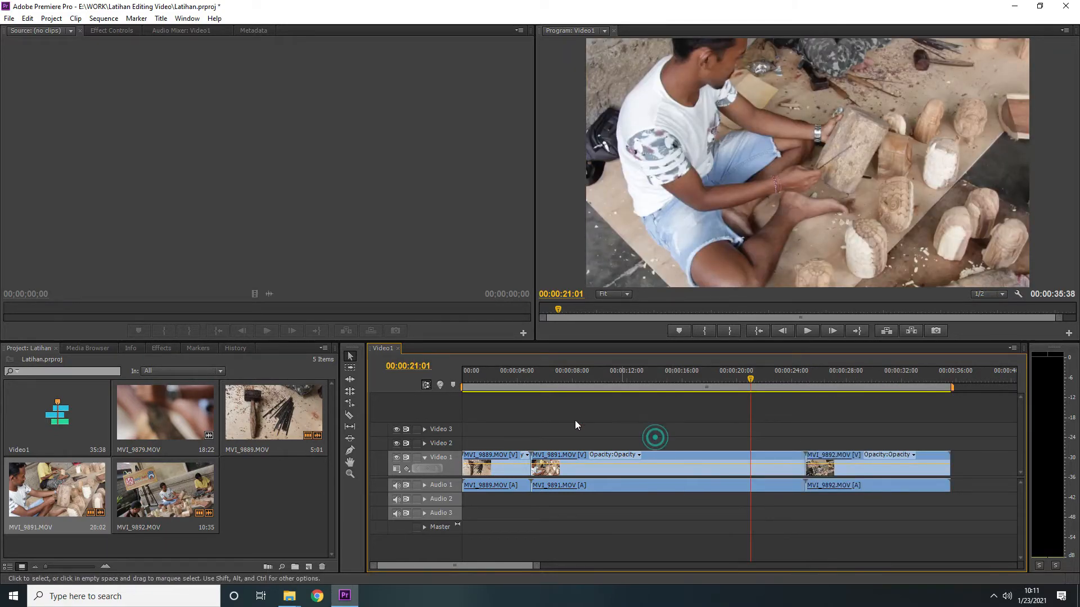
- Ripple-trim the end of MVI_9891.MOV to about 00:00:18 with the Ripple Edit tool so MVI_9892.MOV follows
{"action": "left_click", "coordinate": [349, 382]}
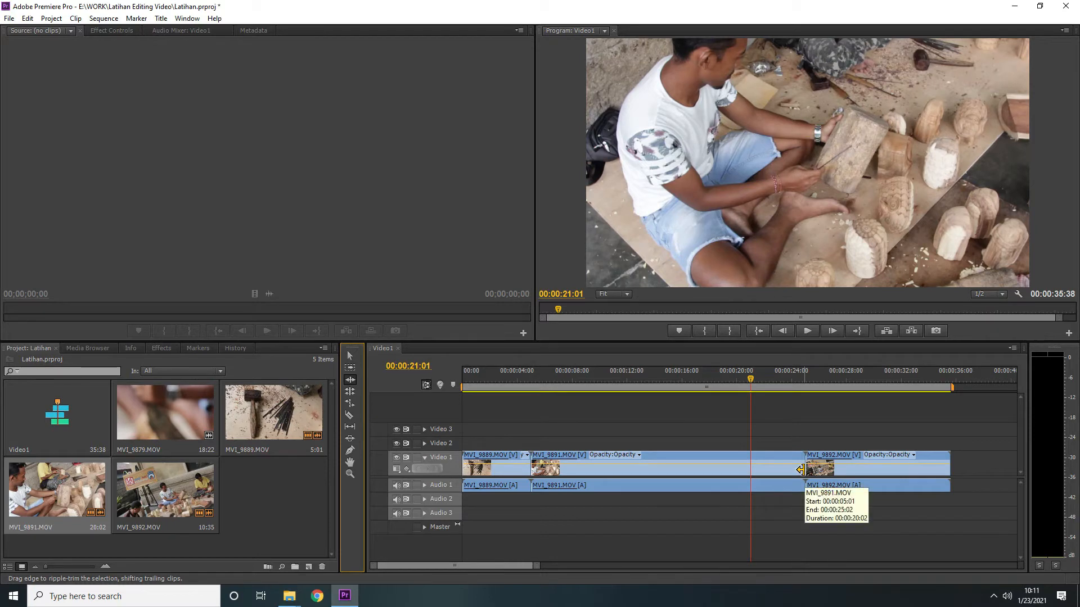
{"action": "left_click_drag", "start_coordinate": [800, 469], "coordinate": [685, 464]}
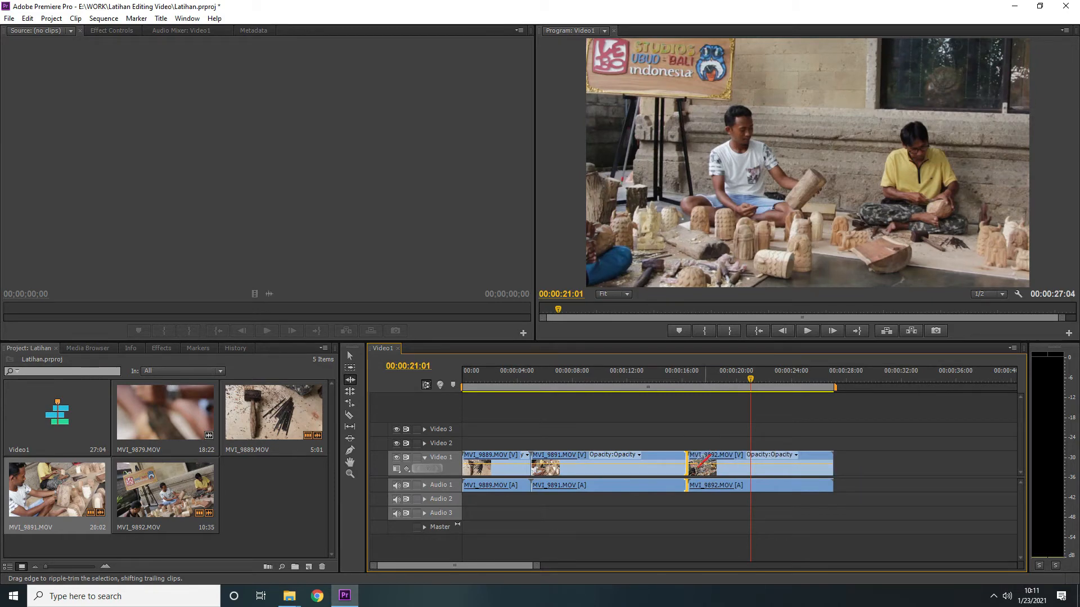
{"action": "mouse_move", "coordinate": [694, 468]}
{"action": "left_mouse_down"}
{"action": "mouse_move", "coordinate": [718, 470]}
{"action": "mouse_move", "coordinate": [681, 472]}
{"action": "mouse_move", "coordinate": [708, 478]}
{"action": "left_mouse_up"}
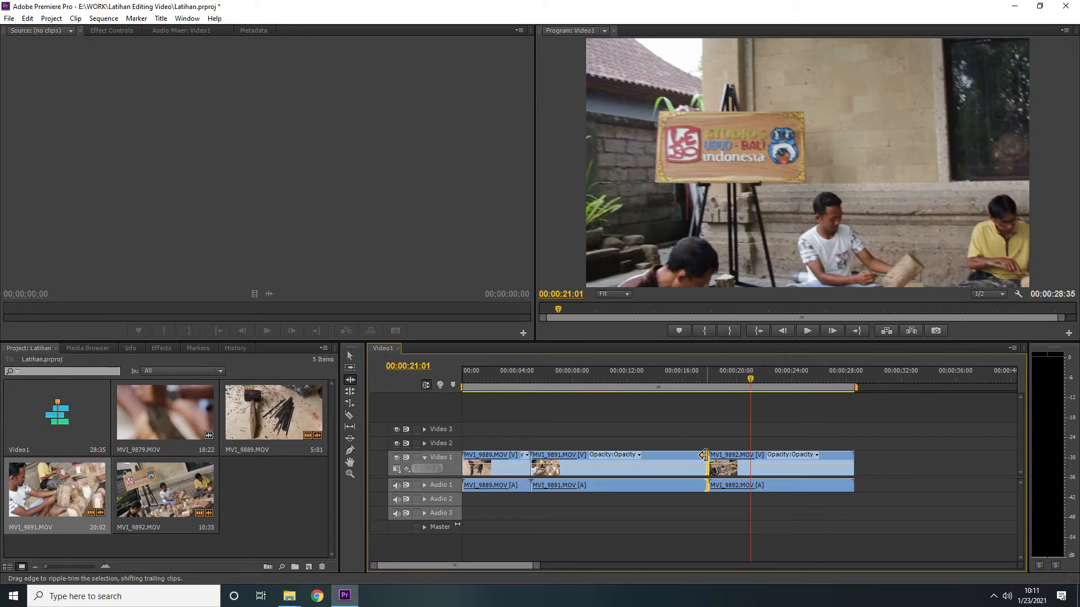
{"action": "left_click", "coordinate": [673, 432]}
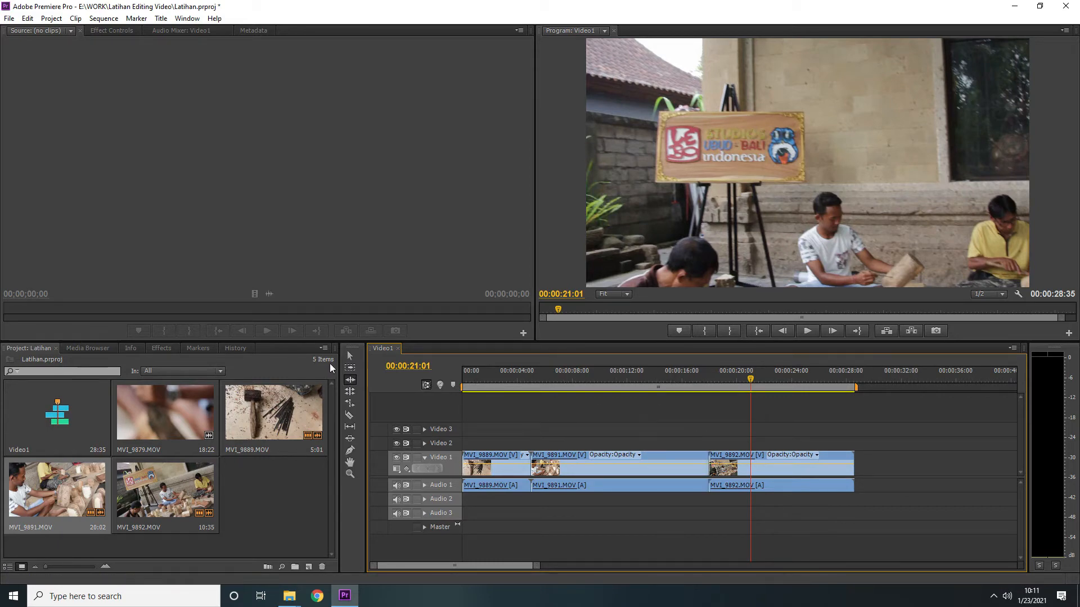
- Switch back to the Selection tool and undo the ripple trims on MVI_9891.MOV
{"action": "key", "text": "v"}
{"action": "key", "text": "ctrl+z"}
{"action": "key", "text": "ctrl+z"}
{"action": "key", "text": "ctrl+z"}
{"action": "key", "text": "ctrl+z"}
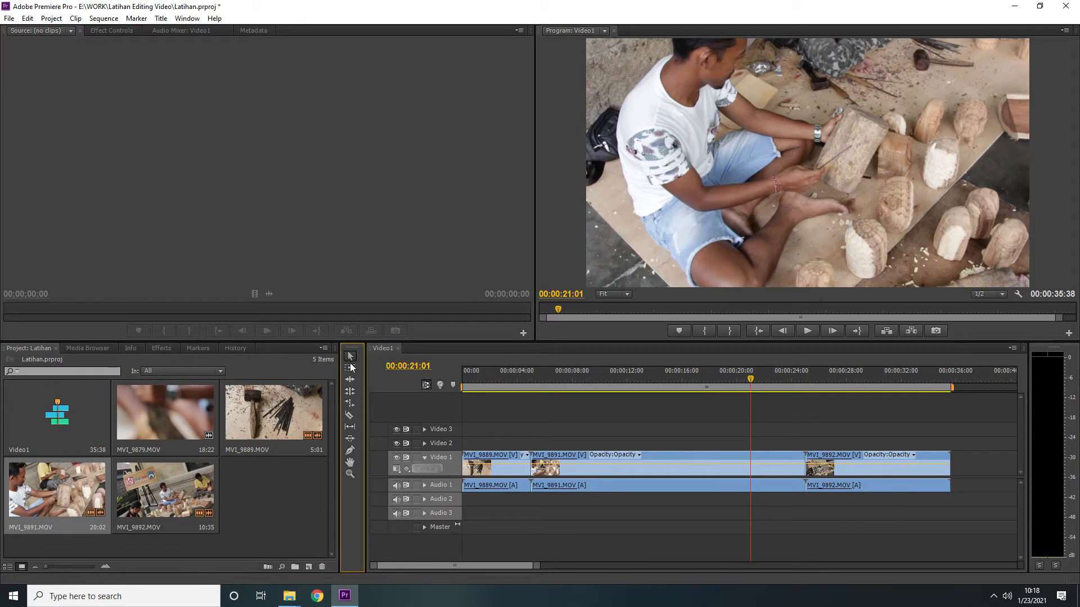
- Slow MVI_9892.MOV to 69.93% by extending its end to about 00:00:40 with the Rate Stretch tool
{"action": "left_click", "coordinate": [351, 403]}
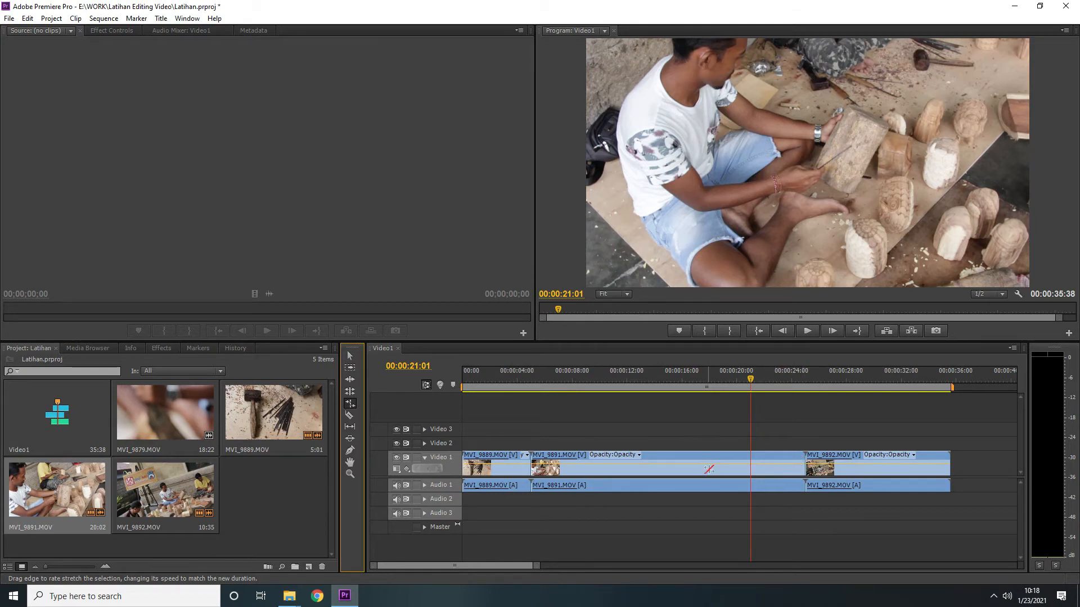
{"action": "left_click", "coordinate": [707, 467]}
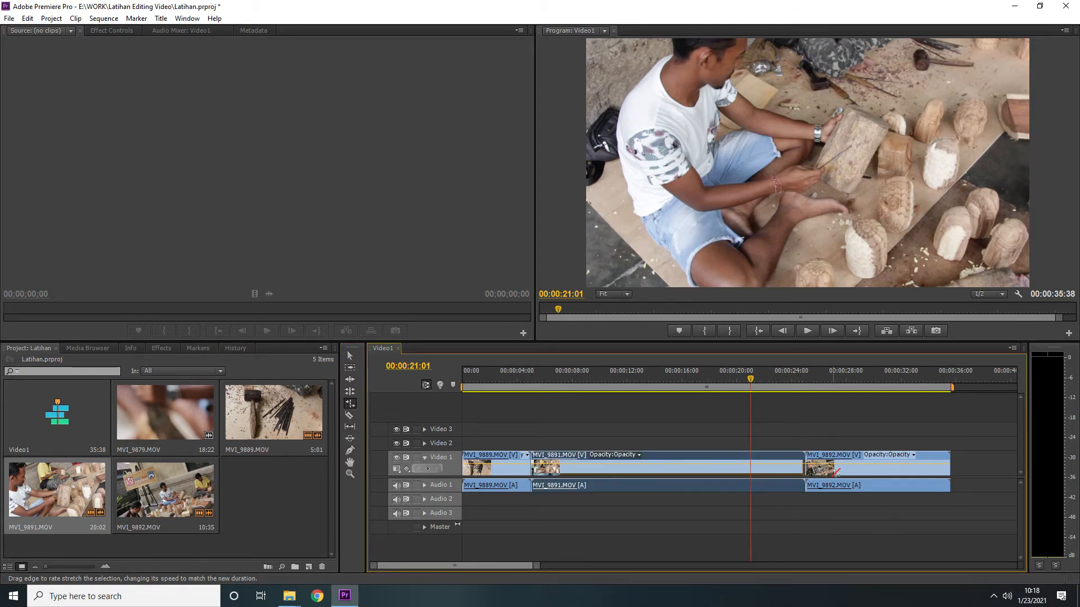
{"action": "left_click", "coordinate": [867, 466]}
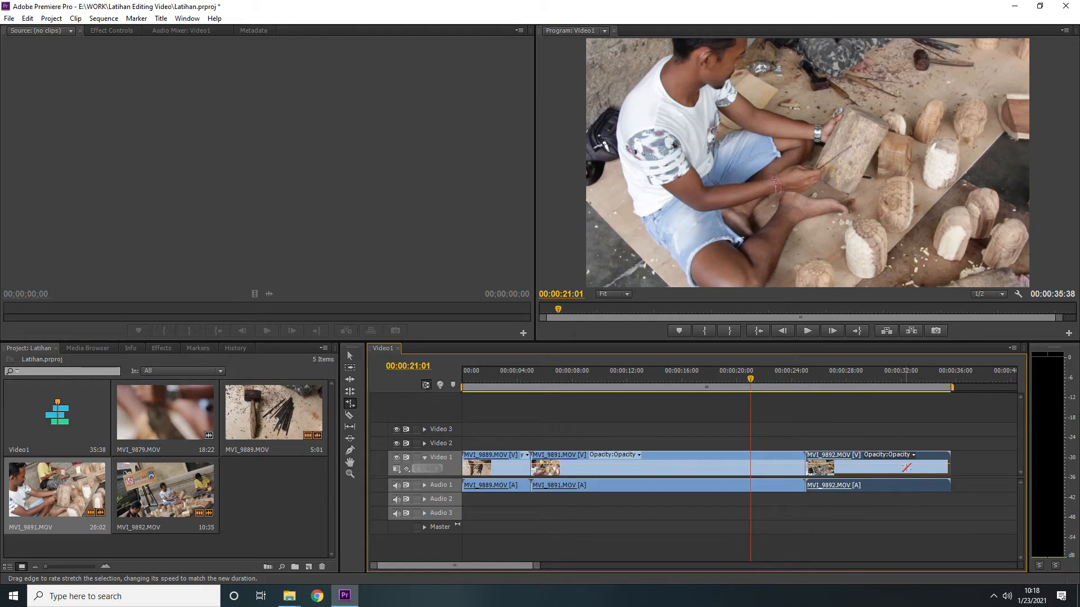
{"action": "scroll", "coordinate": [945, 468], "scroll_direction": "down", "scroll_amount": 1}
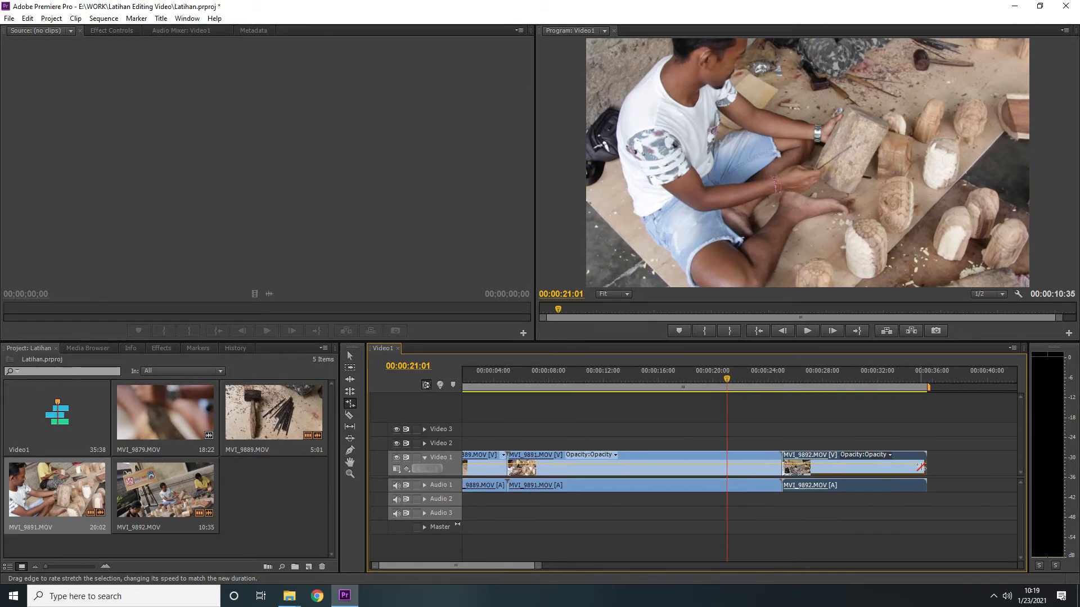
{"action": "left_click_drag", "start_coordinate": [924, 467], "coordinate": [987, 465]}
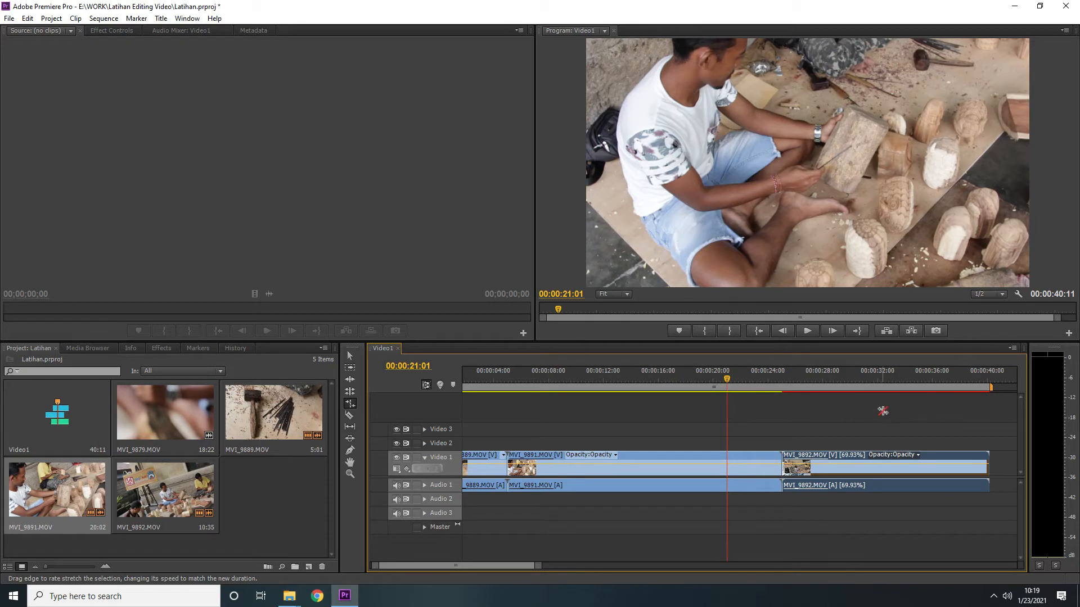
- Render the timeline previews and play back the slowed MVI_9892.MOV from just before its start
{"action": "key", "text": "Return"}
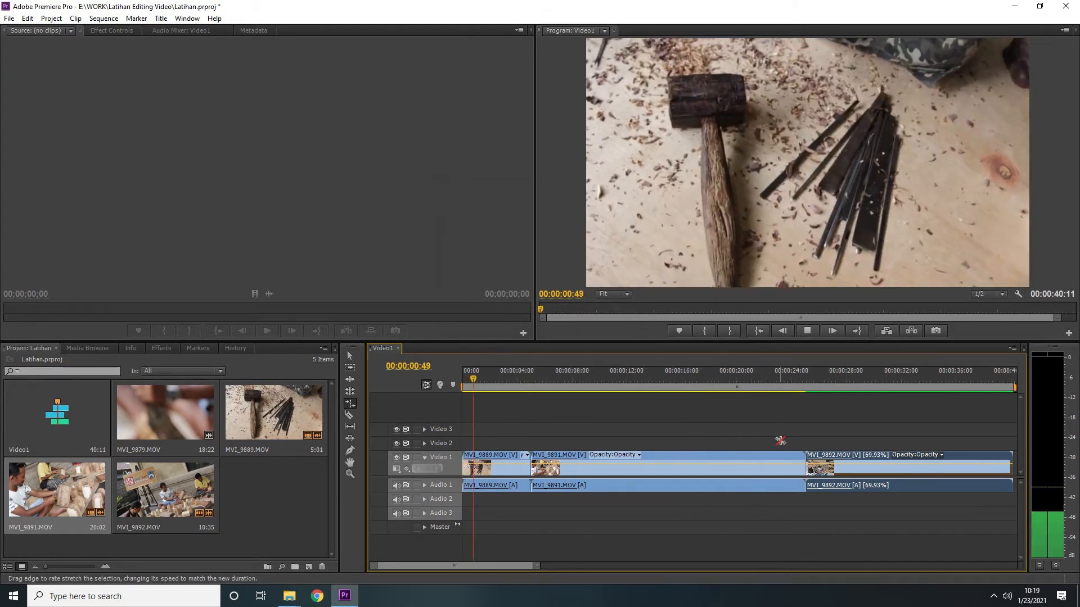
{"action": "left_click", "coordinate": [792, 370]}
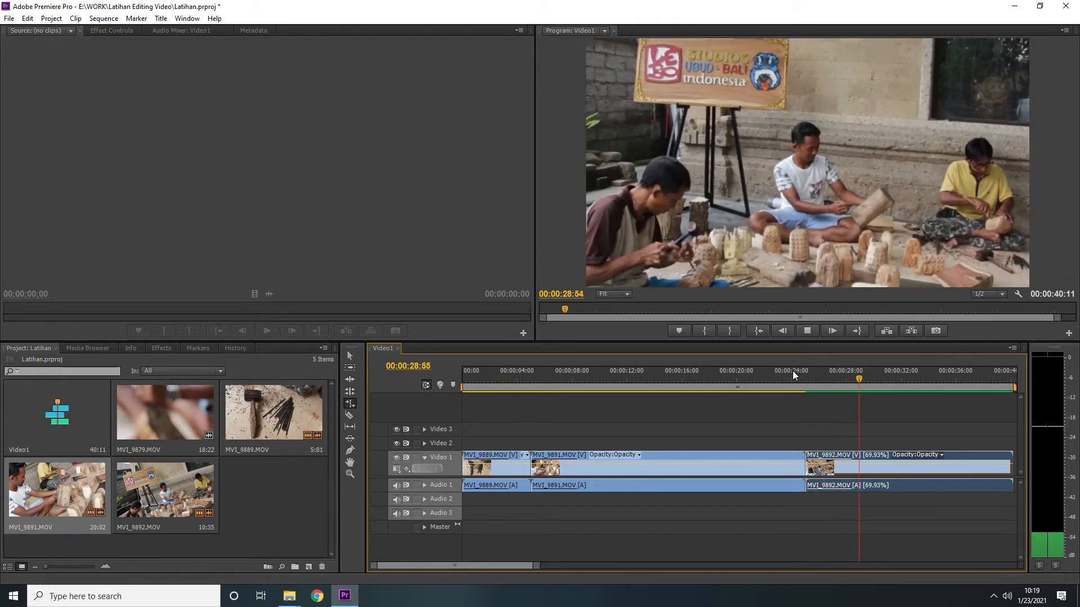
{"action": "key", "text": "space"}
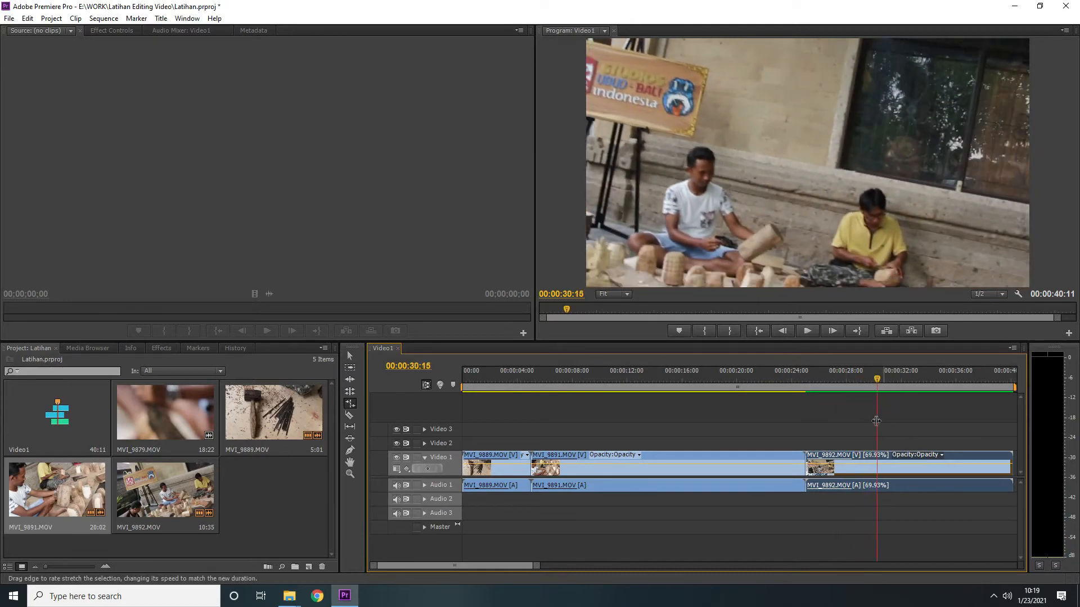
- Check the speed and duration settings of MVI_9892.MOV without changing them
{"action": "right_click", "coordinate": [852, 469]}
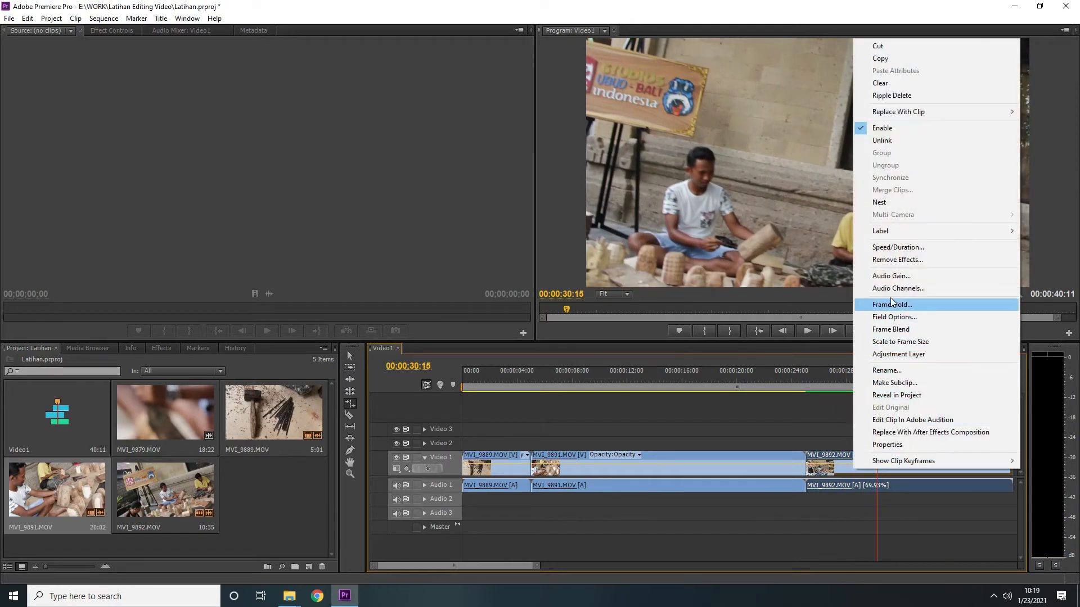
{"action": "left_click", "coordinate": [909, 249]}
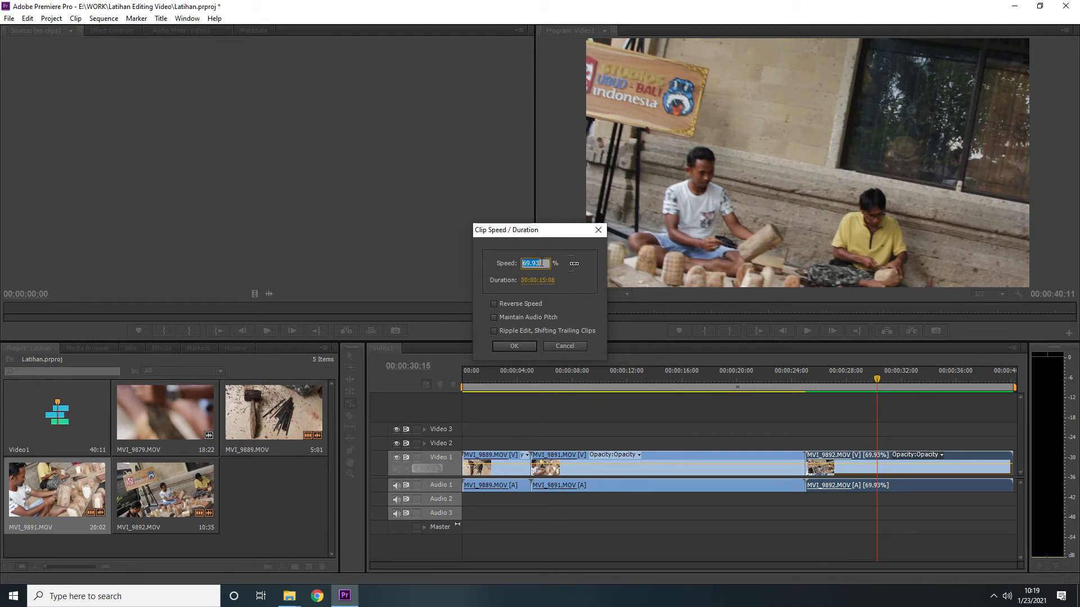
{"action": "left_click", "coordinate": [562, 345]}
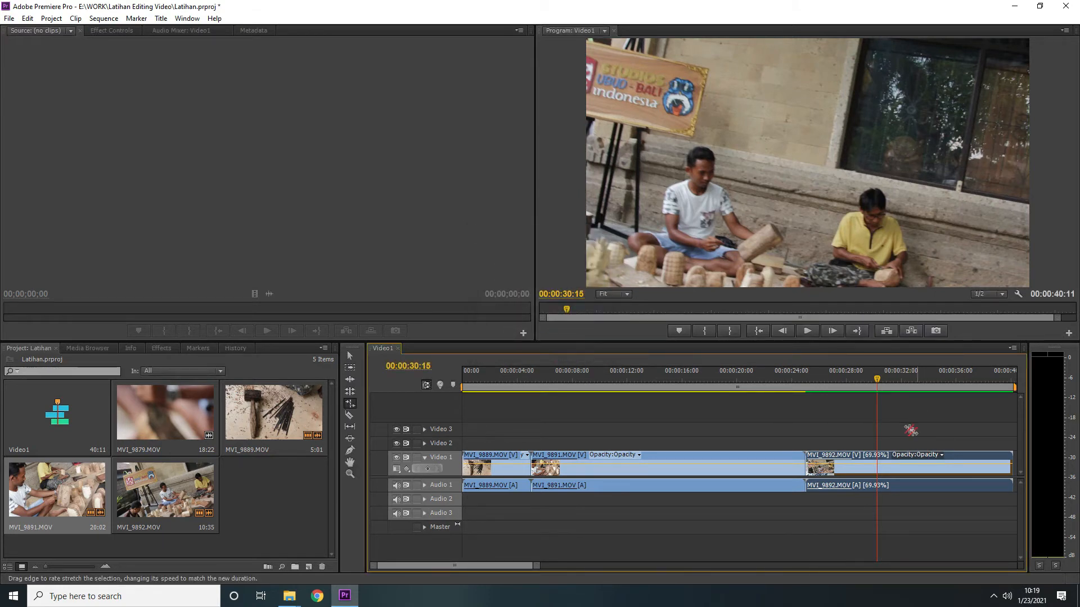
- Speed up MVI_9892.MOV by rate-stretching its end back to the playhead at 00:00:30:15, and play back the rendered result
{"action": "mouse_move", "coordinate": [508, 566]}
{"action": "left_mouse_down"}
{"action": "mouse_move", "coordinate": [533, 566]}
{"action": "mouse_move", "coordinate": [516, 563]}
{"action": "left_mouse_up"}
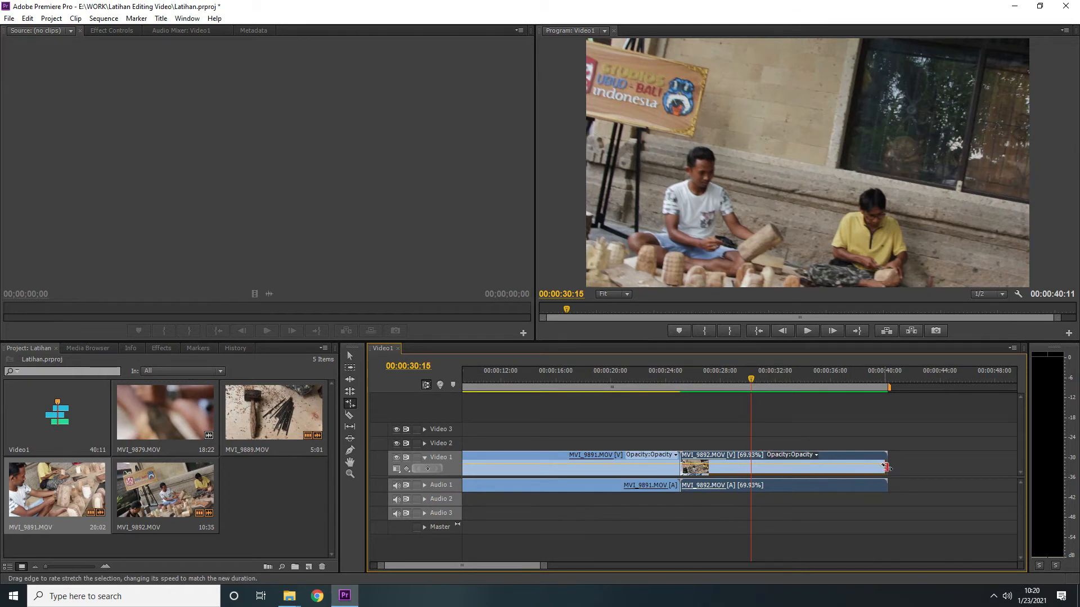
{"action": "left_click_drag", "start_coordinate": [888, 467], "coordinate": [751, 475]}
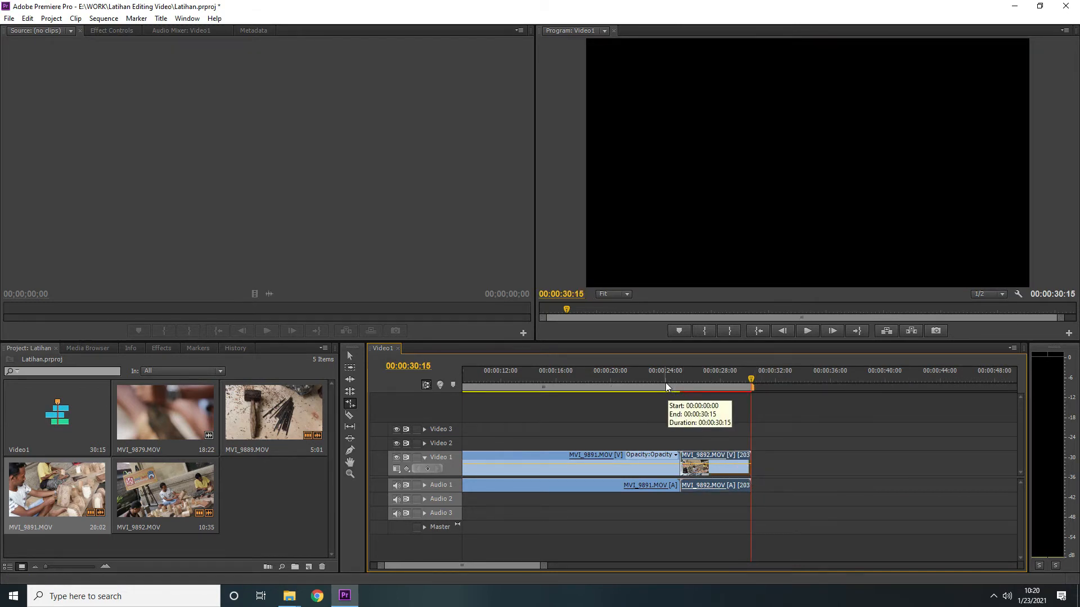
{"action": "key", "text": "Return"}
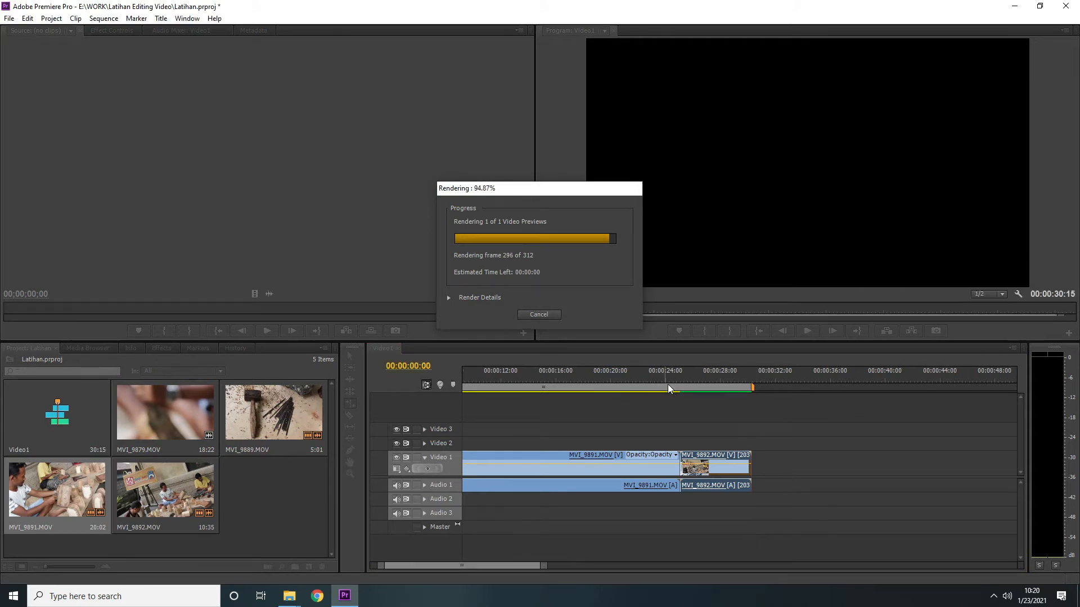
{"action": "left_click", "coordinate": [788, 373]}
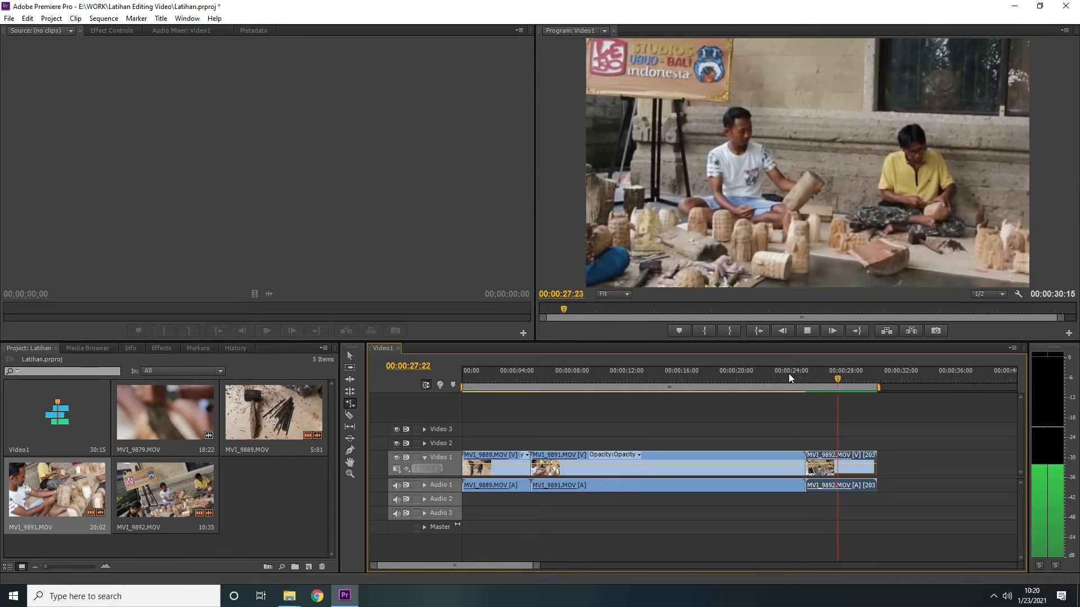
{"action": "key", "text": "space"}
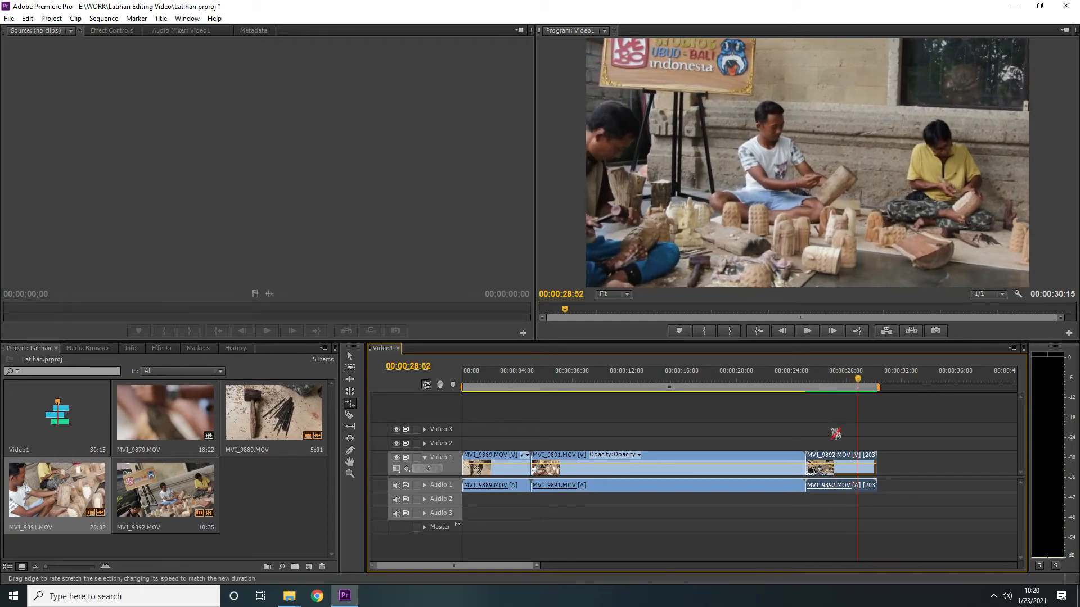
- Set the clip speed of MVI_9892.MOV to 100% and play back its beginning
{"action": "right_click", "coordinate": [837, 465]}
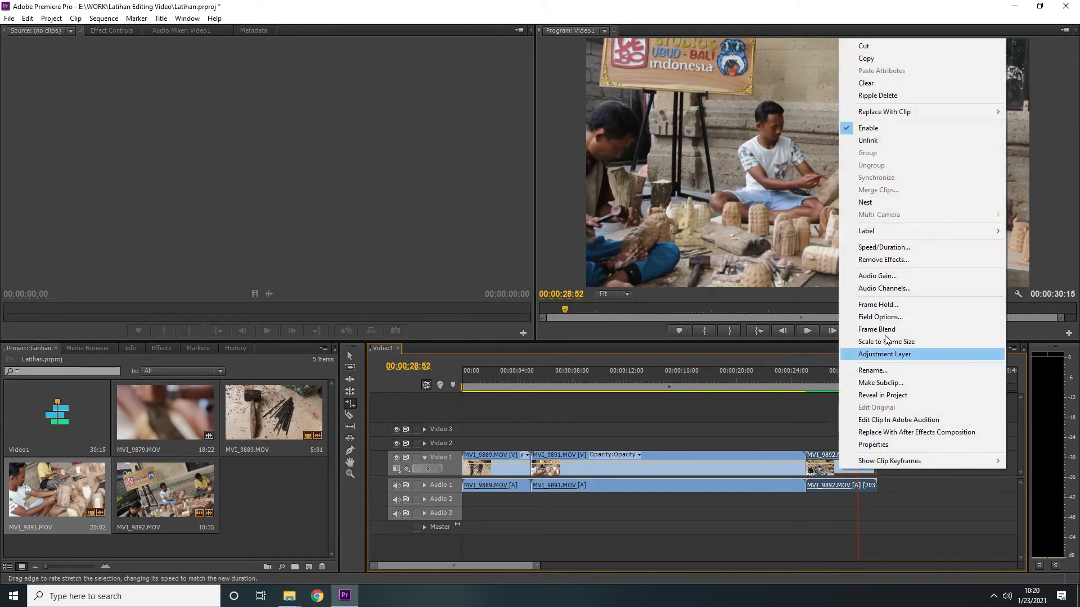
{"action": "left_click", "coordinate": [884, 247]}
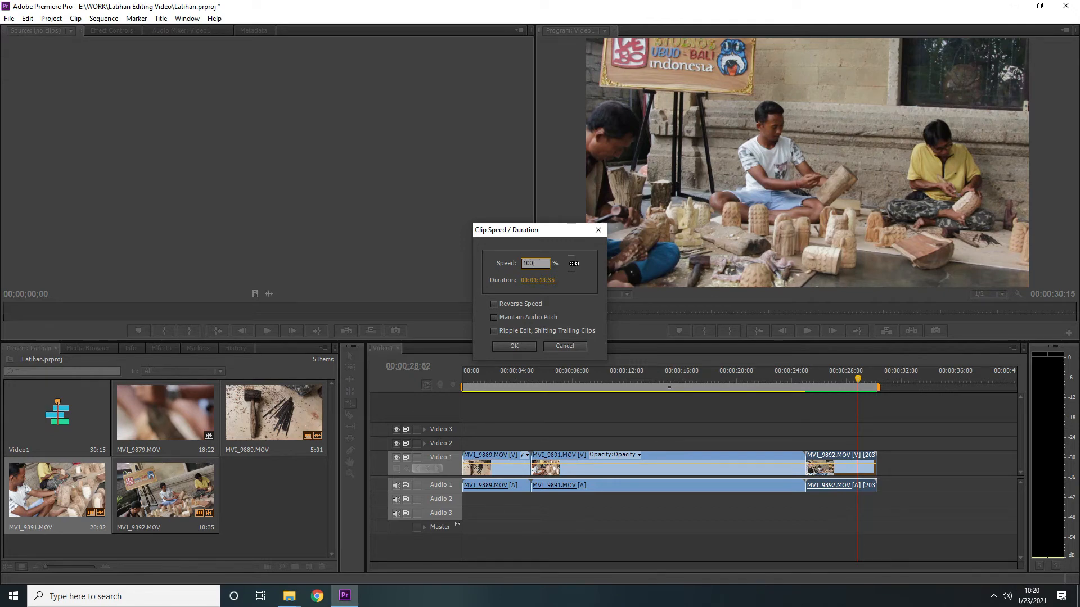
{"action": "key", "text": "Return"}
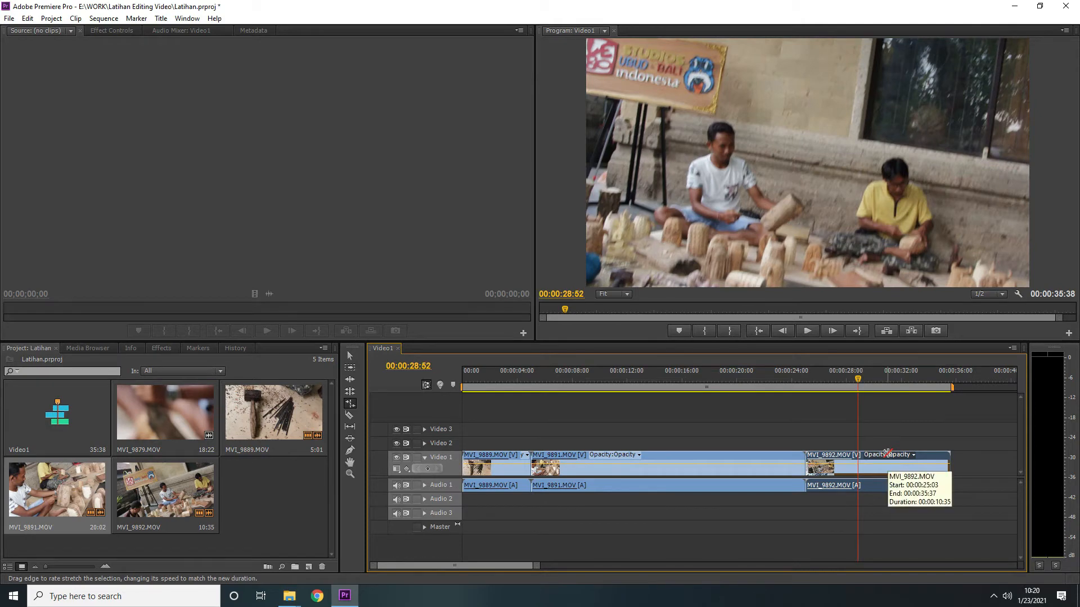
{"action": "left_click", "coordinate": [787, 376]}
{"action": "key", "text": "space"}
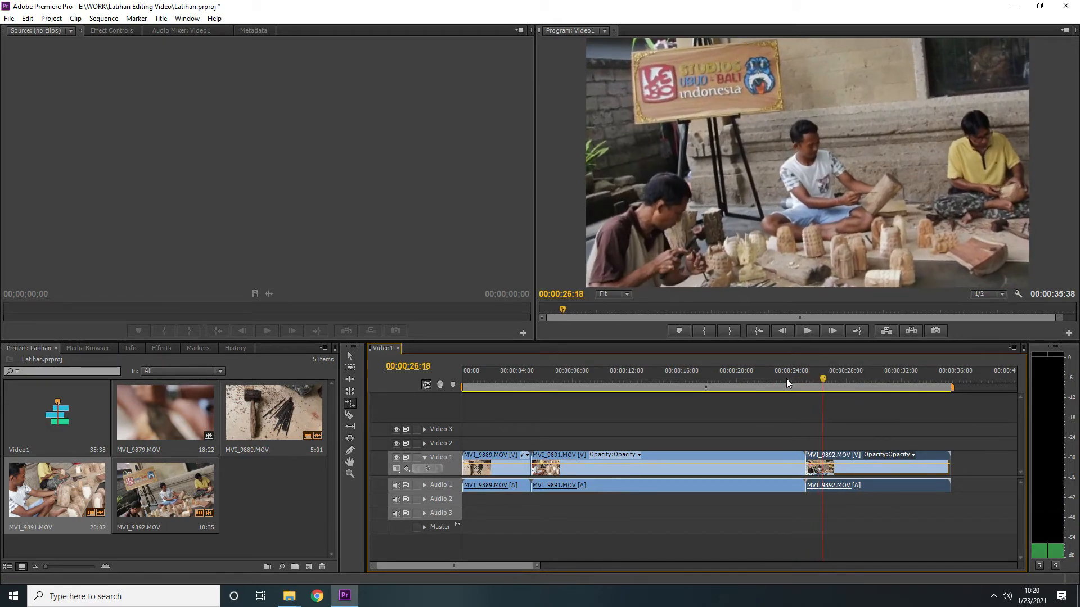
{"action": "key", "text": "space"}
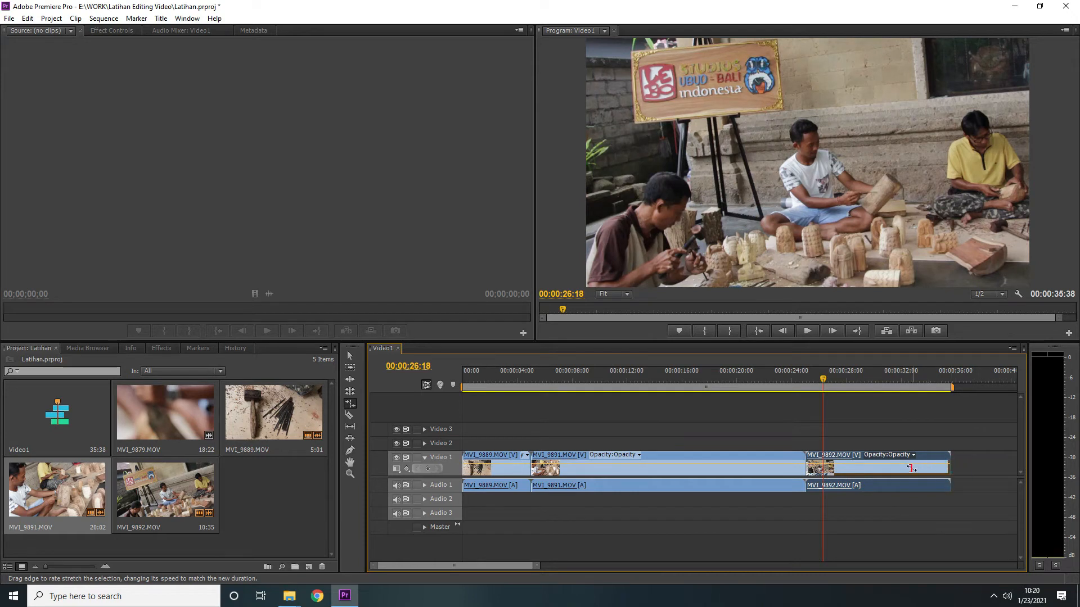
- Speed up MVI_9892.MOV by rate-stretching its end back to about 00:00:30:40, and play back part of it
{"action": "left_click_drag", "start_coordinate": [949, 470], "coordinate": [881, 470]}
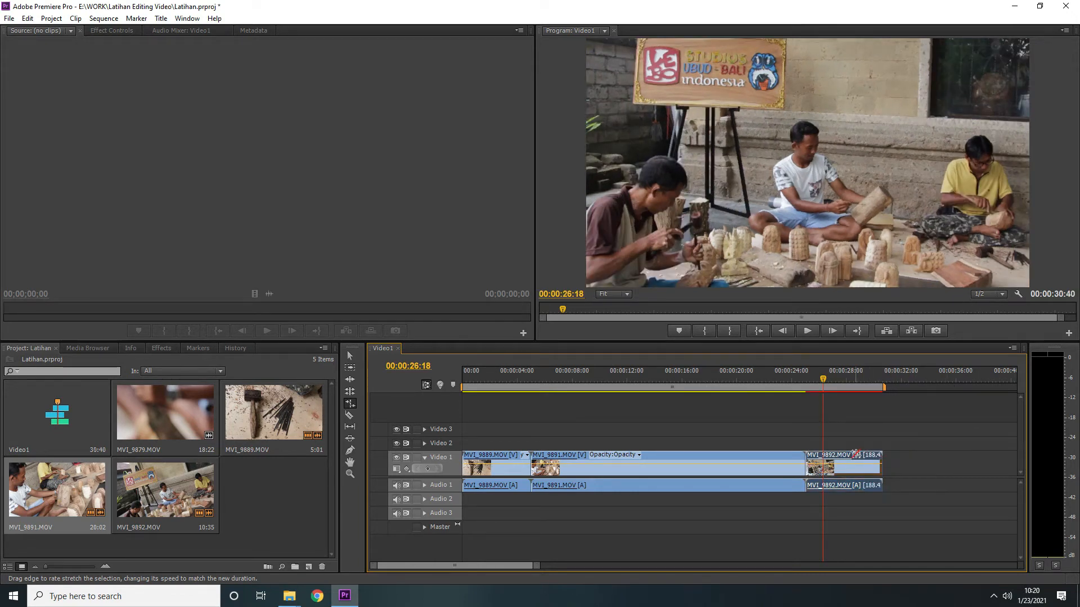
{"action": "key", "text": "space"}
{"action": "key", "text": "space"}
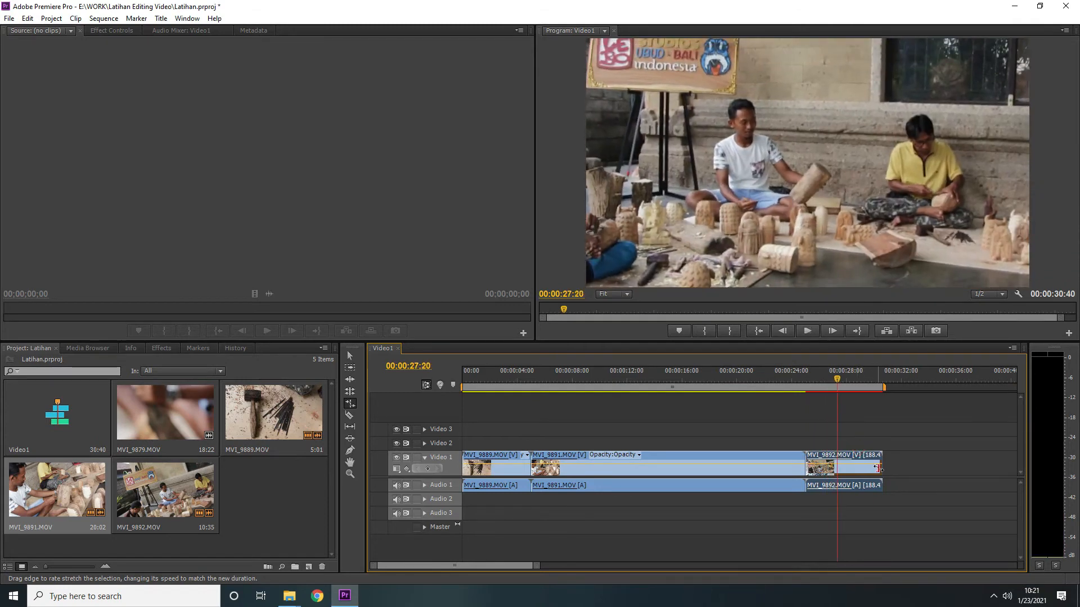
- Slow down MVI_9892.MOV to about 67.76% by rate-stretching its end out to about 00:00:40:40, and play back part of it
{"action": "left_click_drag", "start_coordinate": [881, 468], "coordinate": [965, 454]}
{"action": "left_click_drag", "start_coordinate": [1006, 461], "coordinate": [1015, 461]}
{"action": "key", "text": "space"}
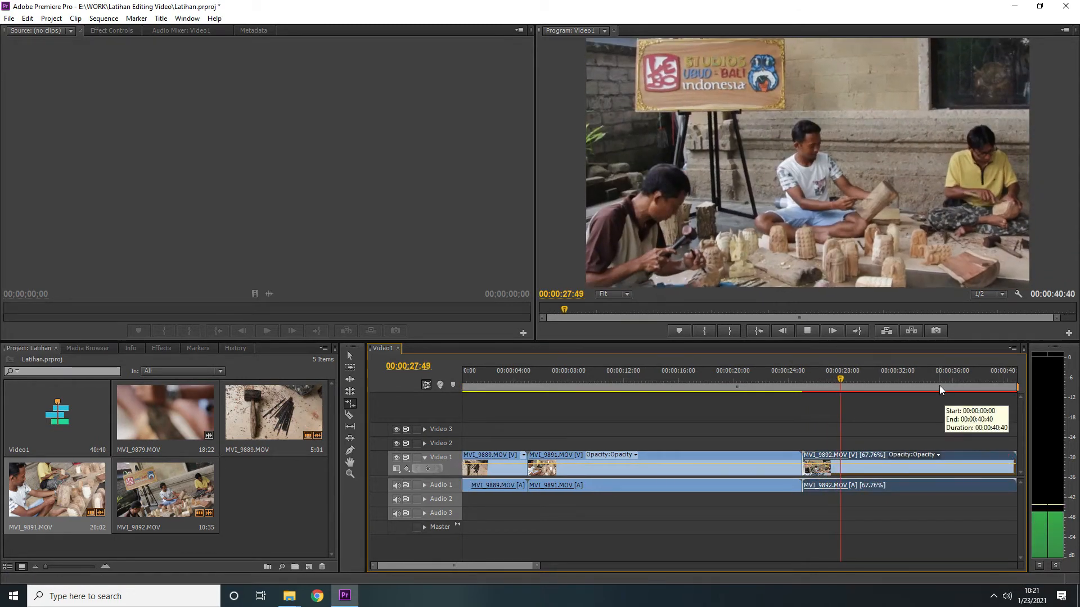
{"action": "key", "text": "space"}
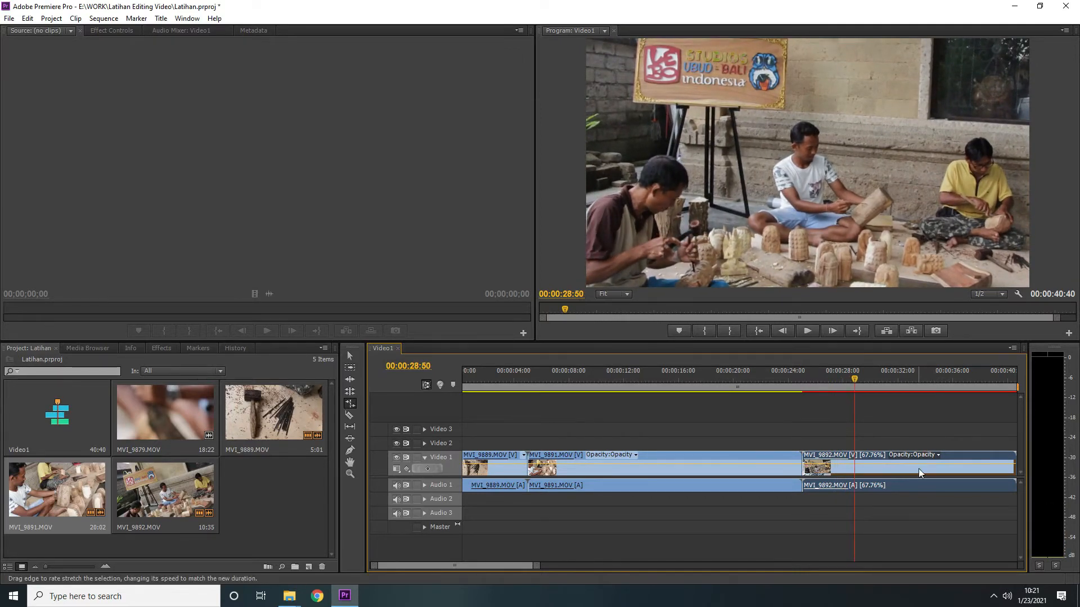
- Reset the clip speed of MVI_9892.MOV to 100%
{"action": "right_click", "coordinate": [919, 469]}
{"action": "left_click", "coordinate": [958, 245]}
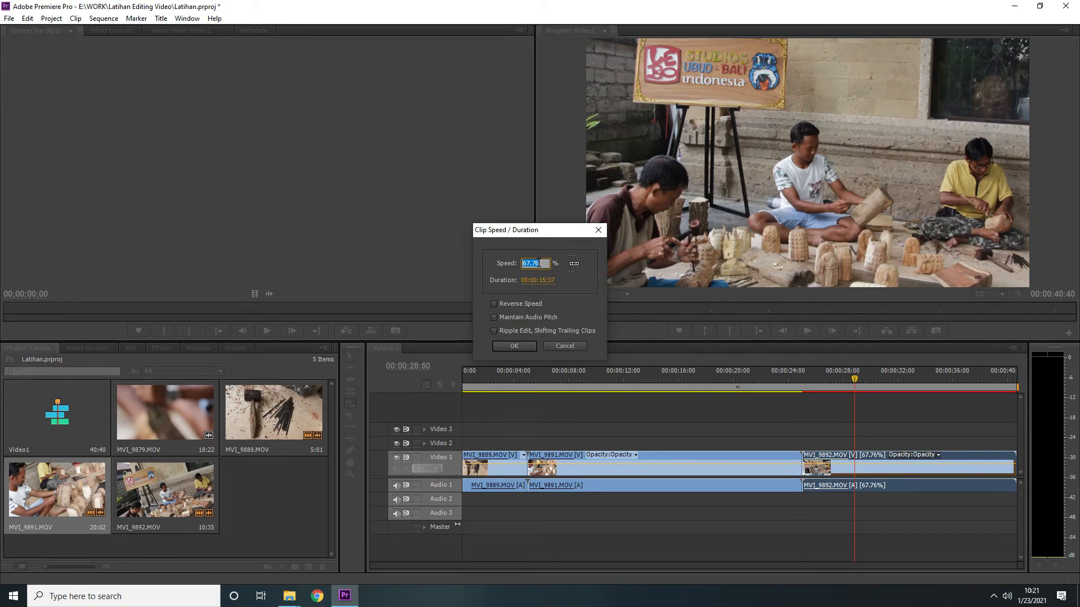
{"action": "type", "text": "100"}
{"action": "key", "text": "Return"}
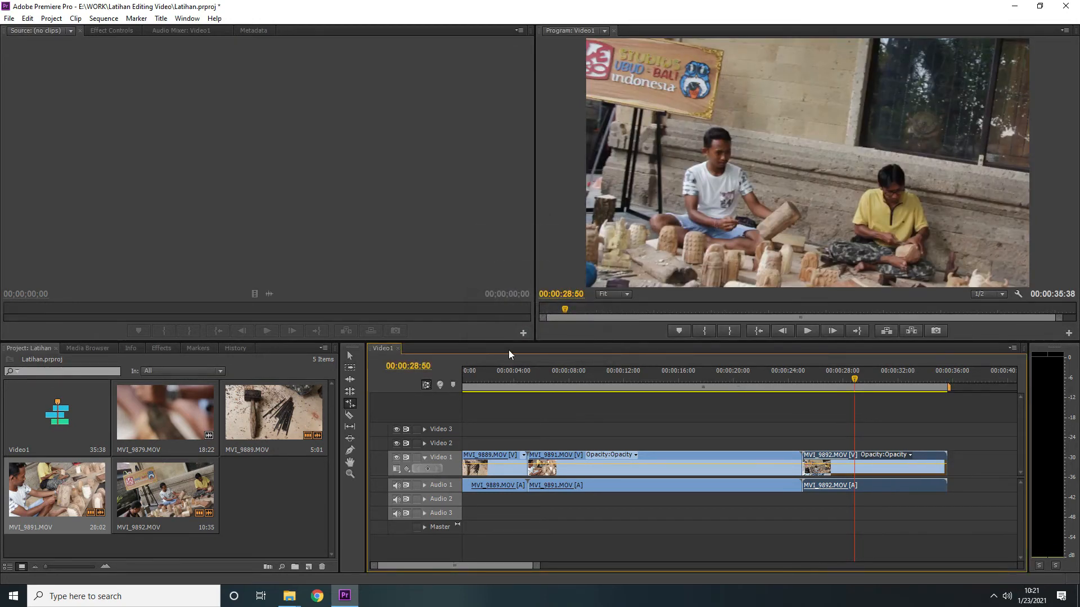
- Try to trim the end of MVI_9891.MOV where it meets MVI_9892.MOV with the Selection tool
{"action": "left_click", "coordinate": [351, 415]}
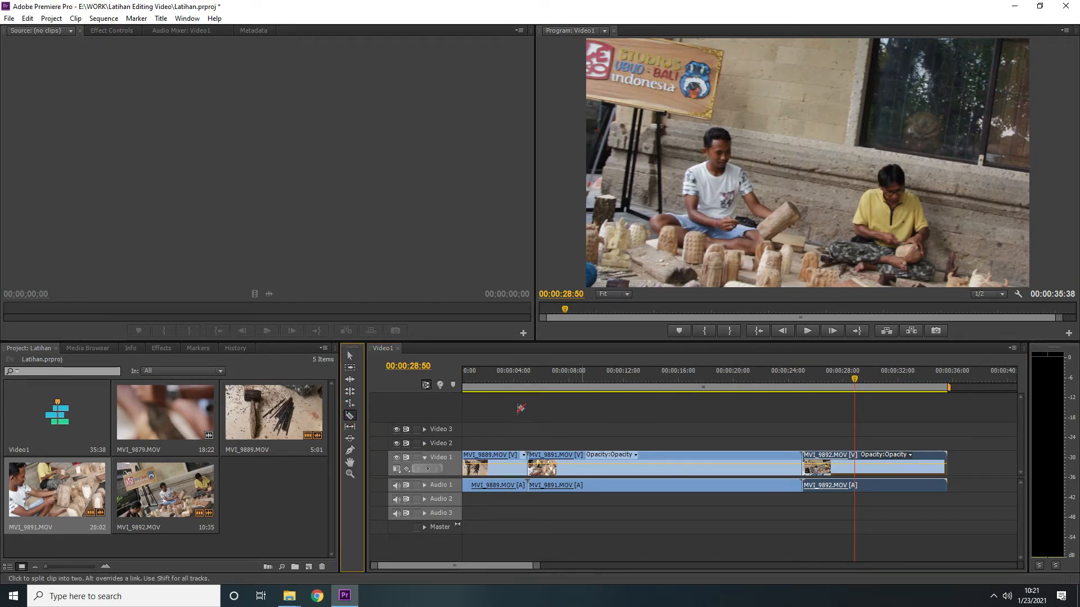
{"action": "left_click", "coordinate": [351, 358]}
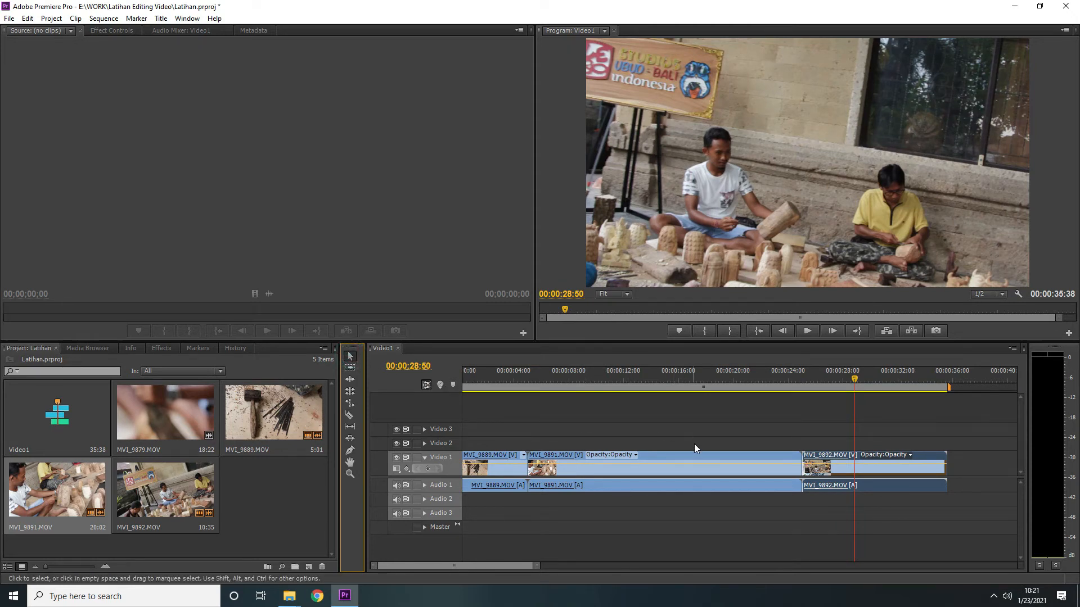
{"action": "left_click", "coordinate": [711, 469]}
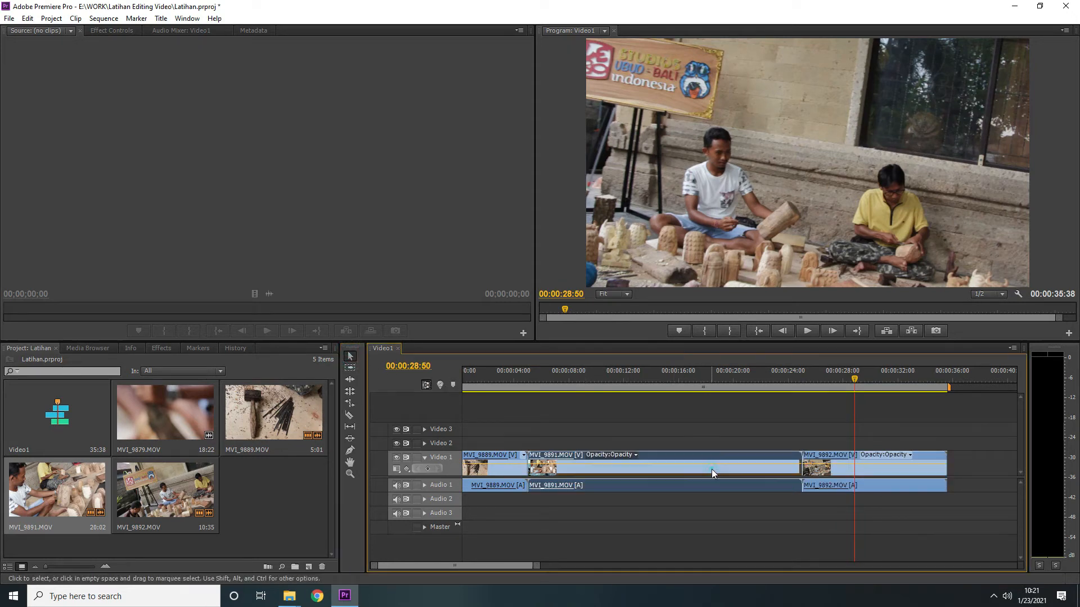
{"action": "left_click", "coordinate": [793, 469]}
{"action": "mouse_move", "coordinate": [792, 468]}
{"action": "left_mouse_down"}
{"action": "mouse_move", "coordinate": [695, 473]}
{"action": "mouse_move", "coordinate": [800, 473]}
{"action": "left_mouse_up"}
- Split MVI_9891.MOV with the Razor tool at the playhead set to 00:00:16:02 and again at about 00:00:11:17
{"action": "left_click", "coordinate": [676, 375]}
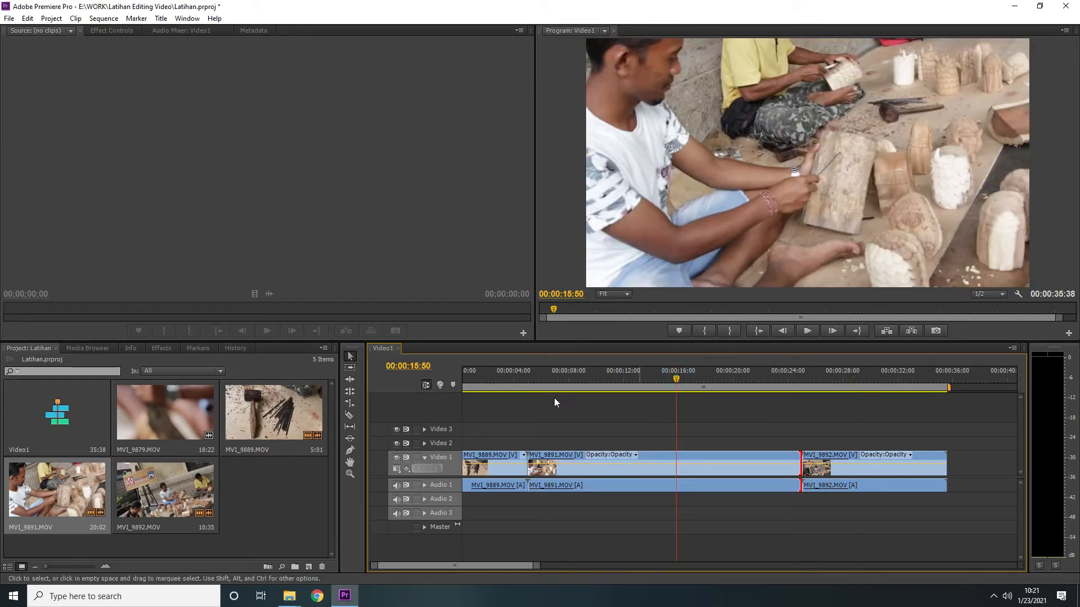
{"action": "left_click", "coordinate": [349, 415]}
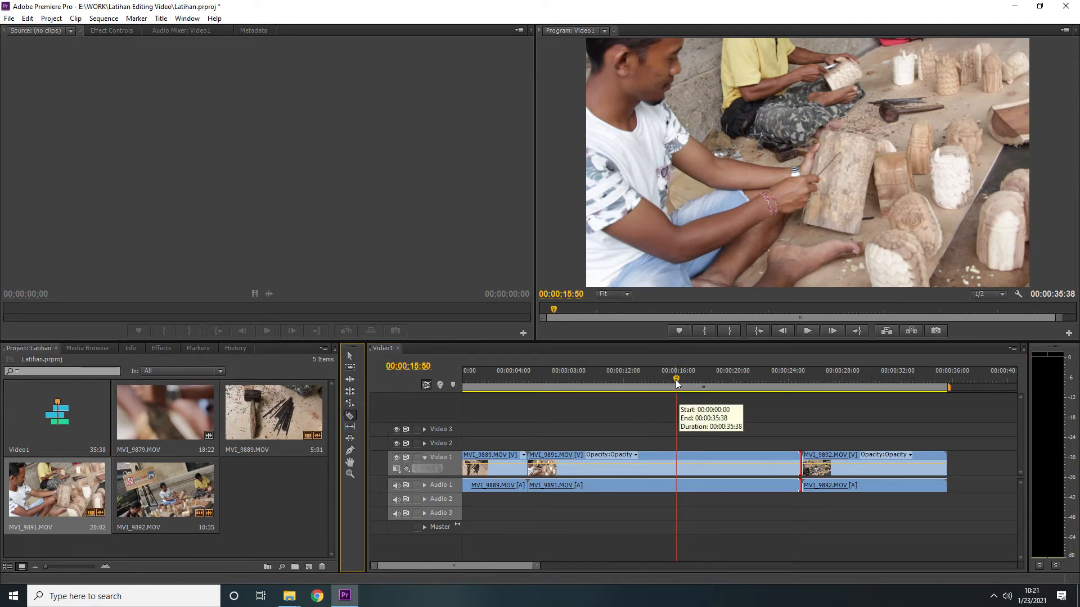
{"action": "mouse_move", "coordinate": [676, 383]}
{"action": "left_mouse_down"}
{"action": "mouse_move", "coordinate": [691, 379]}
{"action": "mouse_move", "coordinate": [640, 370]}
{"action": "mouse_move", "coordinate": [678, 370]}
{"action": "left_mouse_up"}
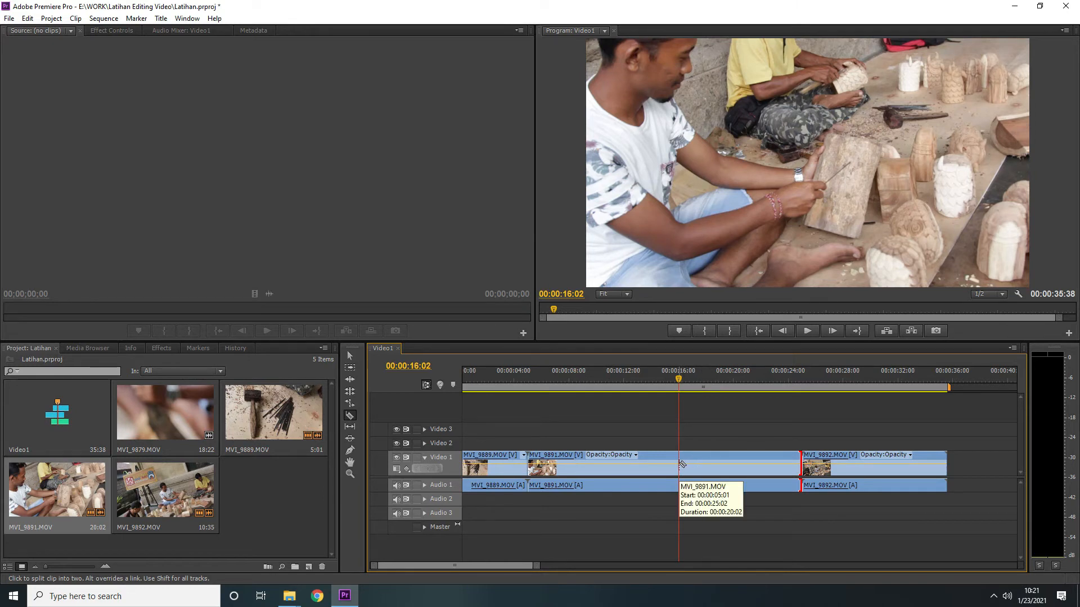
{"action": "left_click", "coordinate": [680, 464]}
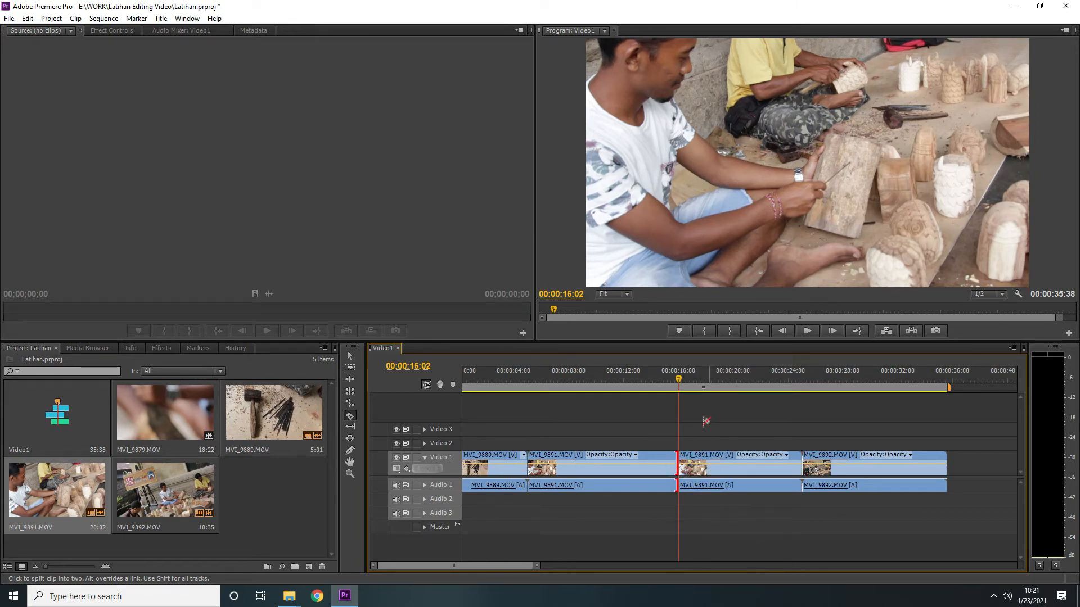
{"action": "left_click", "coordinate": [613, 467]}
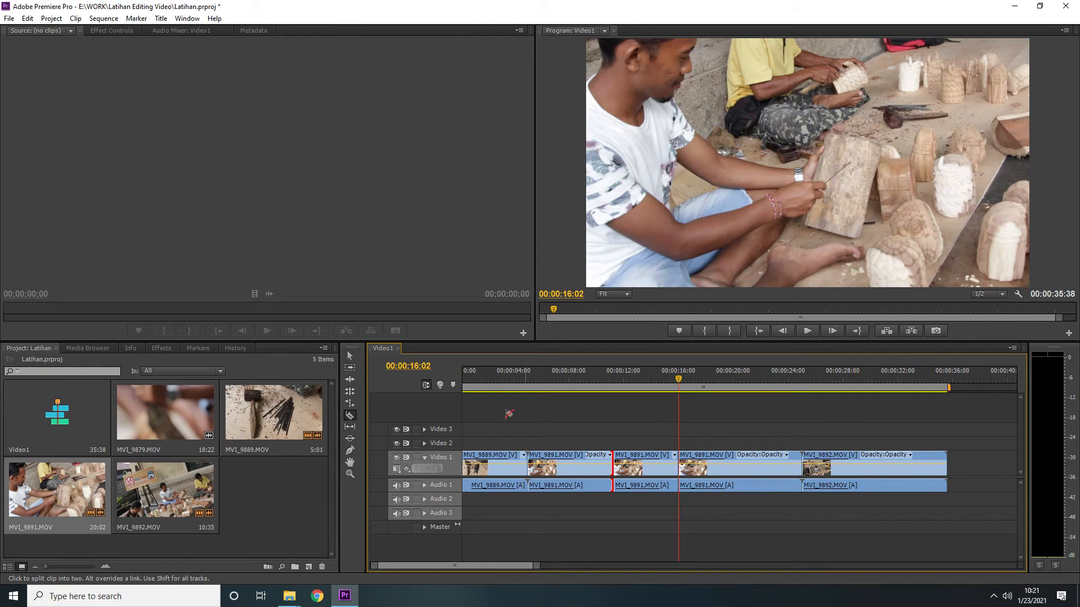
- Delete the middle piece of the split MVI_9891.MOV, and undo the deletion and both cuts
{"action": "left_click", "coordinate": [349, 356]}
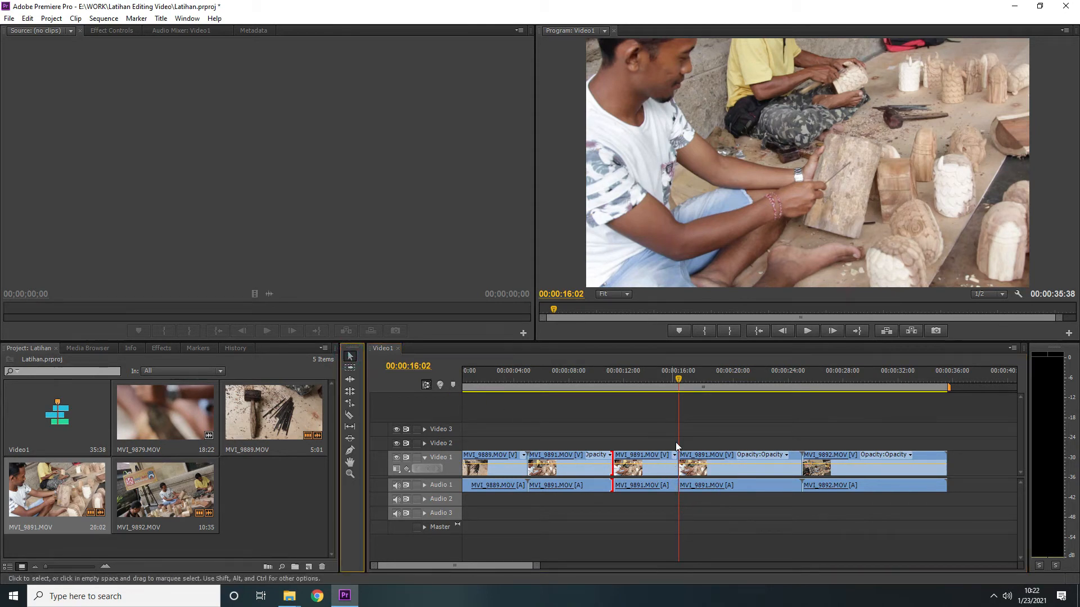
{"action": "left_click", "coordinate": [645, 472]}
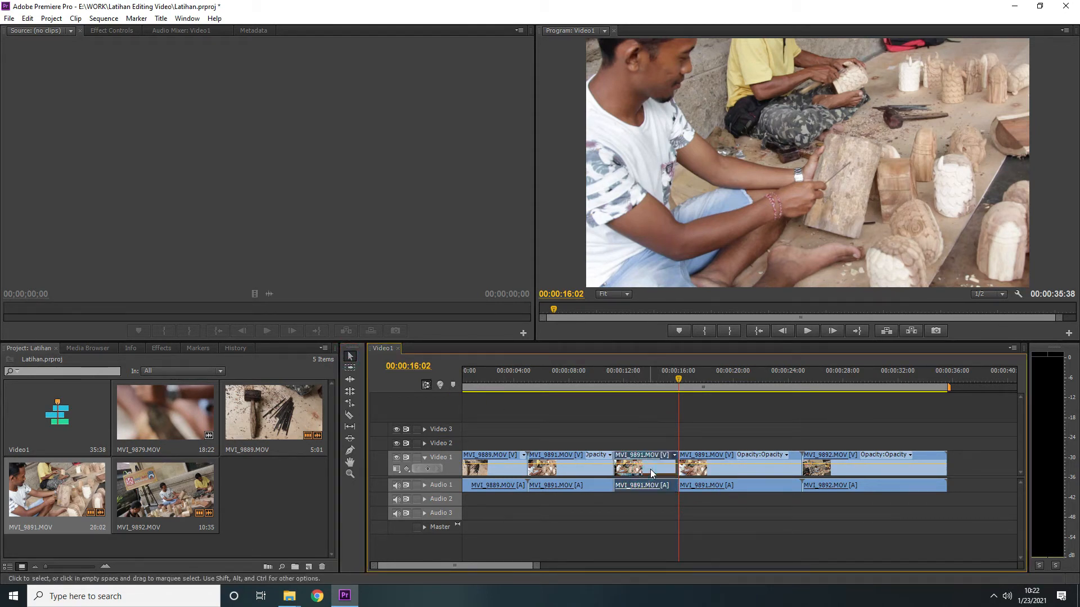
{"action": "mouse_move", "coordinate": [645, 472]}
{"action": "left_mouse_down"}
{"action": "mouse_move", "coordinate": [648, 453]}
{"action": "mouse_move", "coordinate": [645, 465]}
{"action": "left_mouse_up"}
{"action": "left_click", "coordinate": [591, 465]}
{"action": "left_click", "coordinate": [639, 476]}
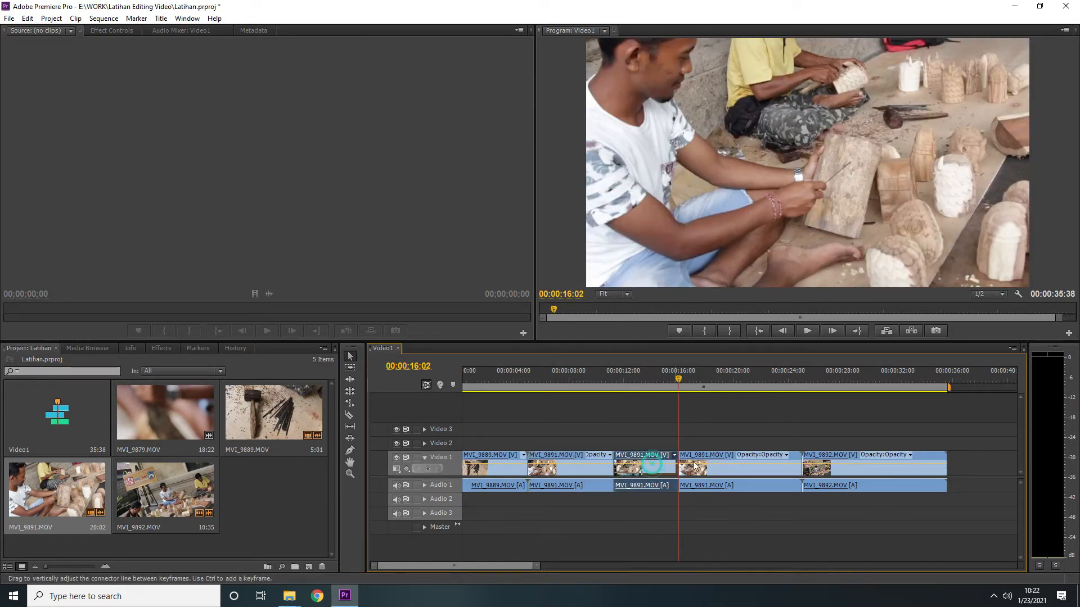
{"action": "left_click", "coordinate": [727, 472]}
{"action": "left_click", "coordinate": [659, 471]}
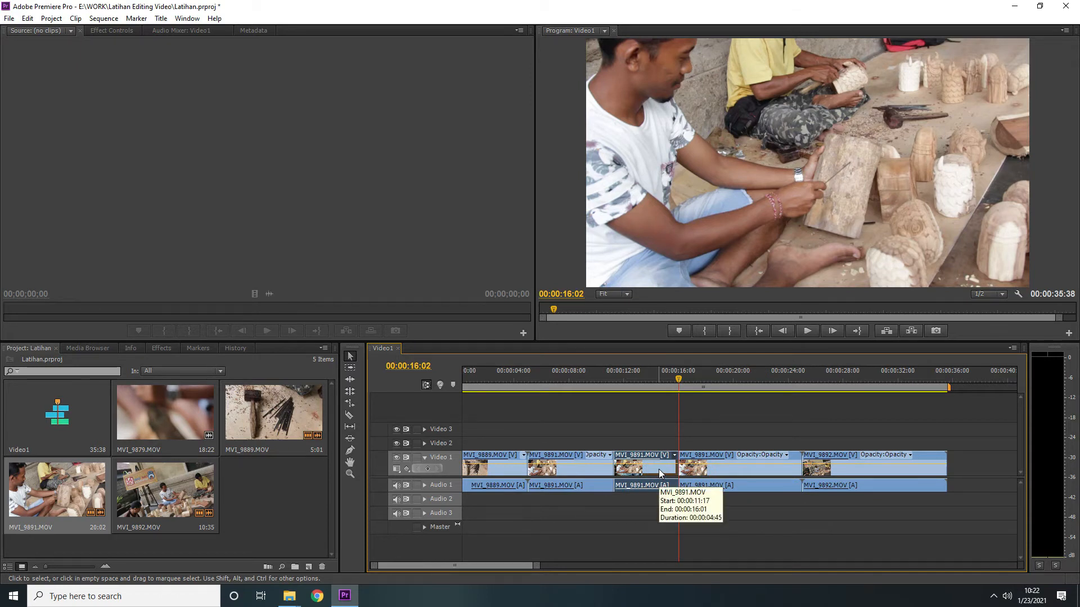
{"action": "key", "text": "Delete"}
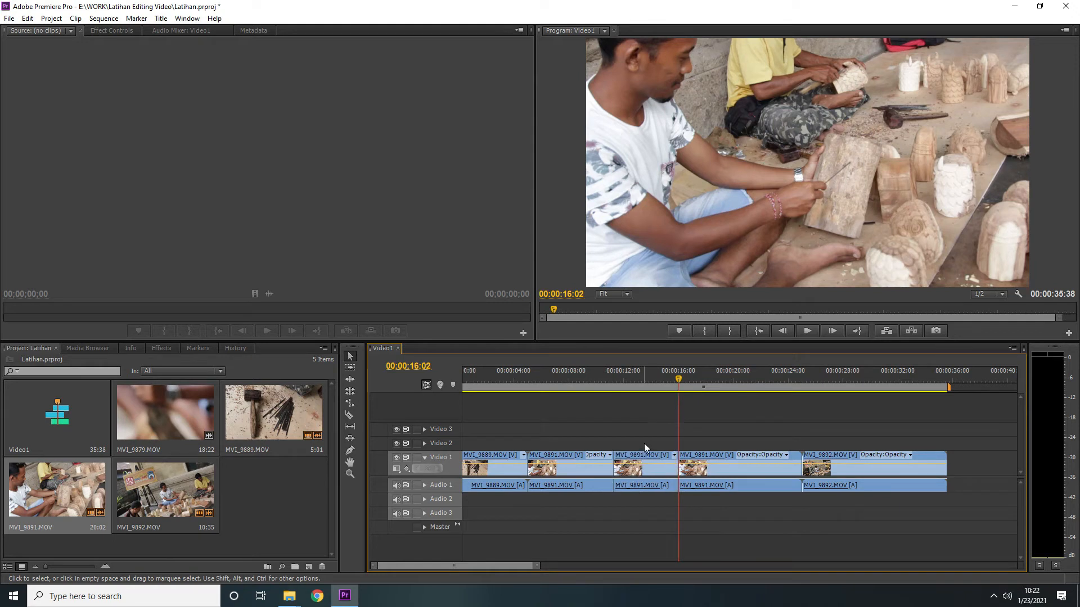
{"action": "left_click_drag", "start_coordinate": [613, 485], "coordinate": [672, 493]}
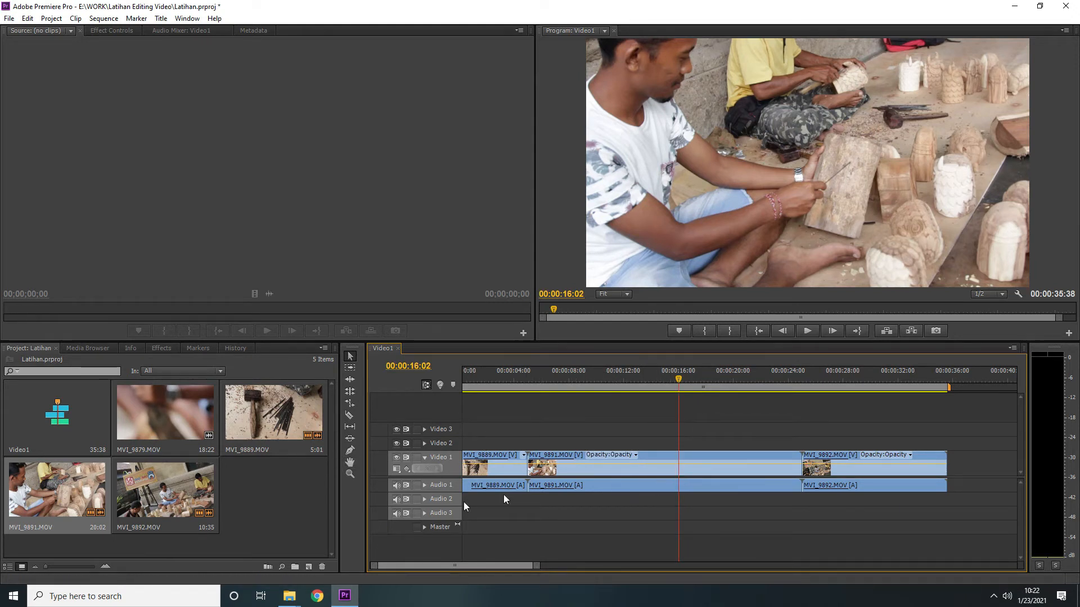
- Scroll the timeline to its start with the Hand tool, magnify it with the Zoom tool, and widen the view again
{"action": "left_click", "coordinate": [350, 464]}
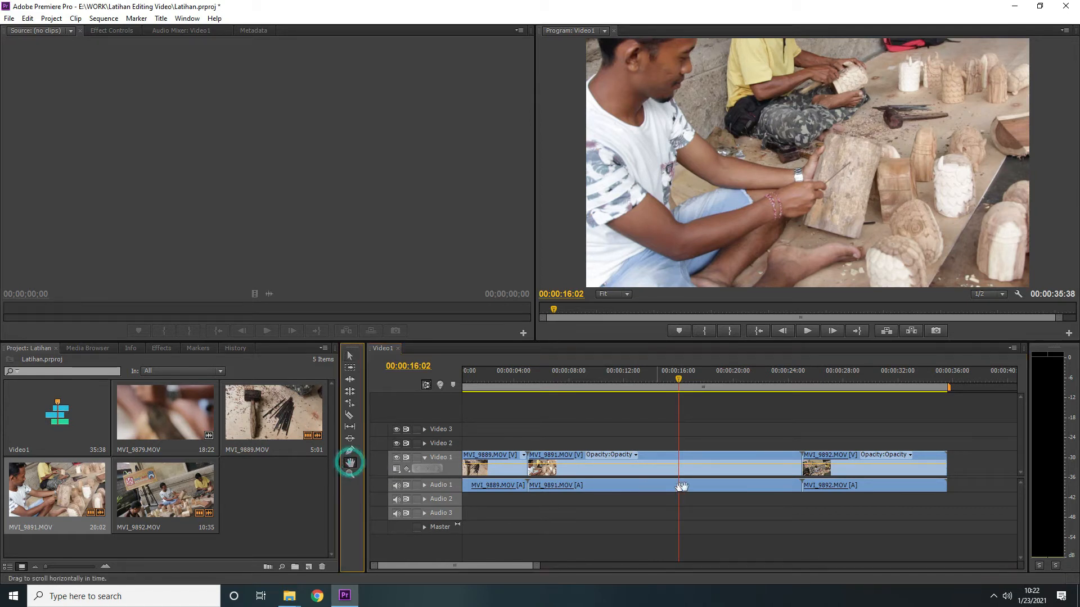
{"action": "left_click_drag", "start_coordinate": [747, 497], "coordinate": [807, 497]}
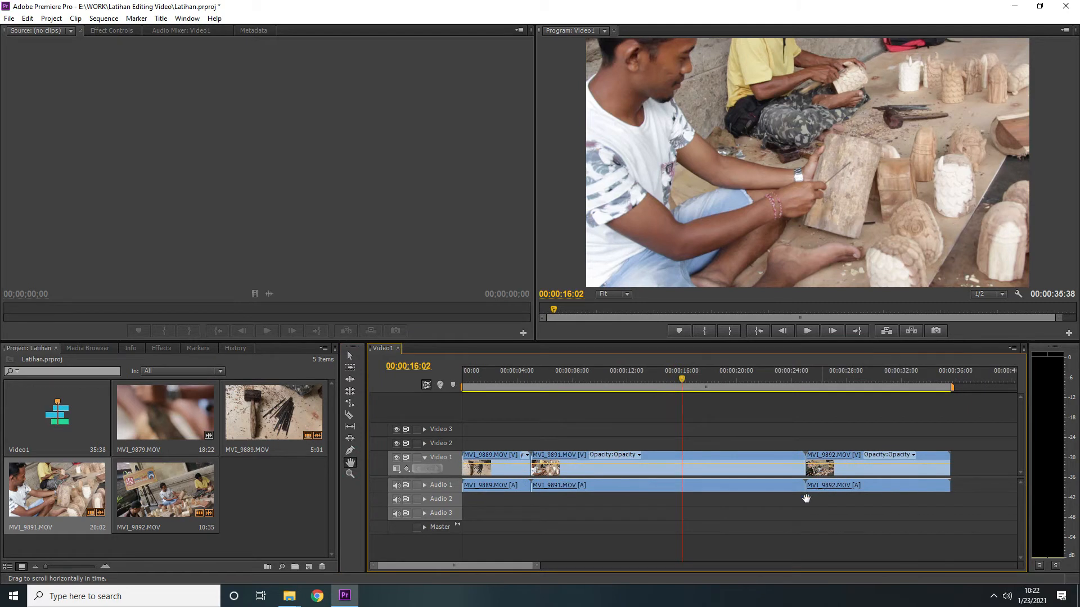
{"action": "left_click", "coordinate": [350, 475]}
{"action": "left_click", "coordinate": [635, 525]}
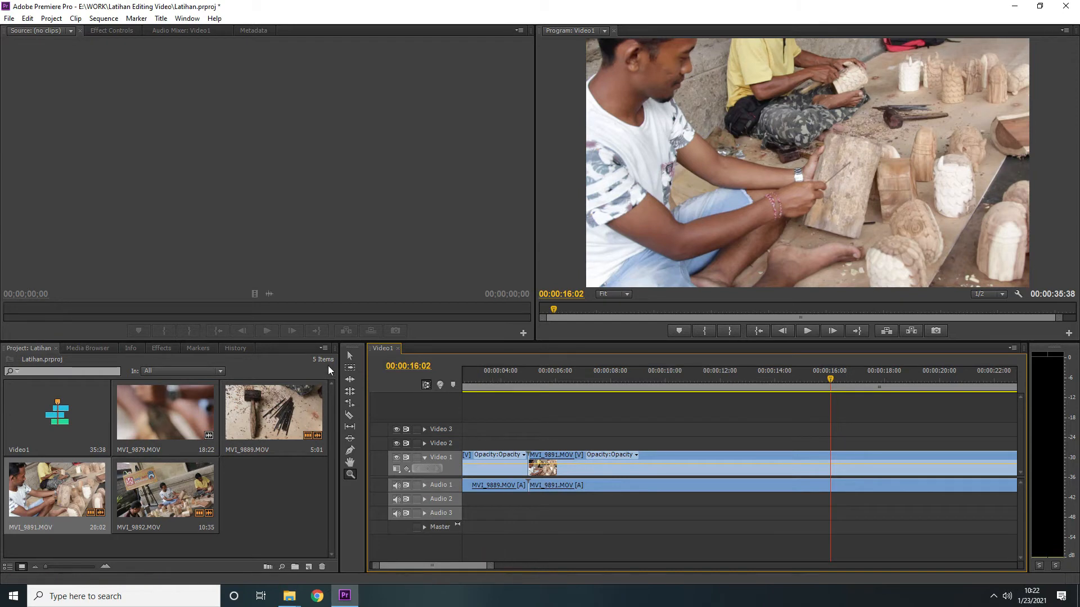
{"action": "left_click", "coordinate": [350, 356]}
{"action": "left_click_drag", "start_coordinate": [490, 568], "coordinate": [532, 567]}
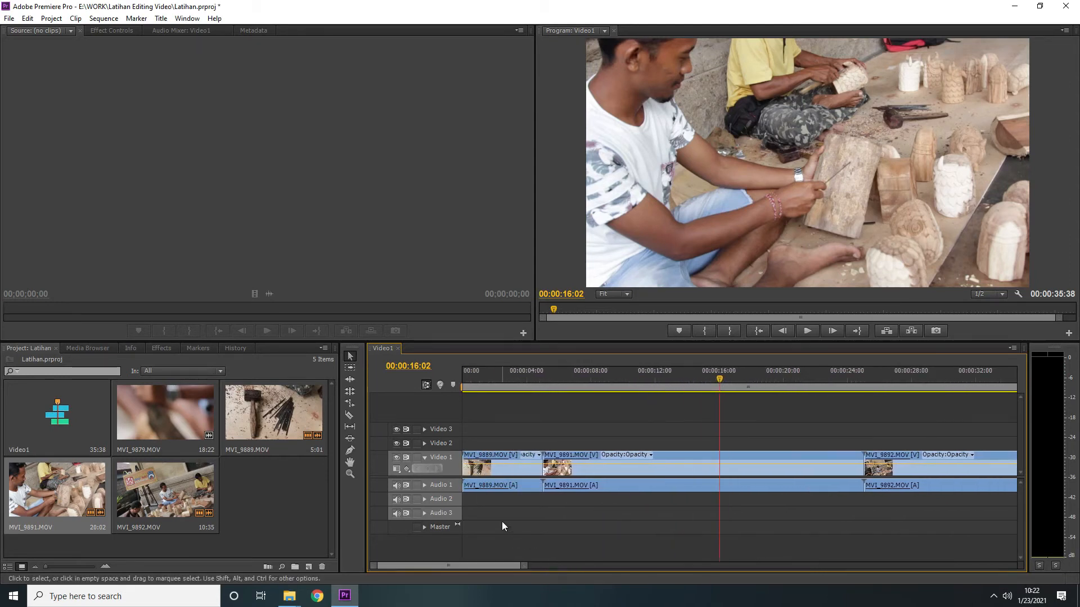
- Add two opacity keyframes near the end of MVI_9891.MOV with the Pen tool and lower the last one to 0 at about 00:00:24:51
{"action": "left_click", "coordinate": [350, 451]}
{"action": "mouse_move", "coordinate": [463, 566]}
{"action": "left_mouse_down"}
{"action": "mouse_move", "coordinate": [483, 565]}
{"action": "mouse_move", "coordinate": [446, 562]}
{"action": "left_mouse_up"}
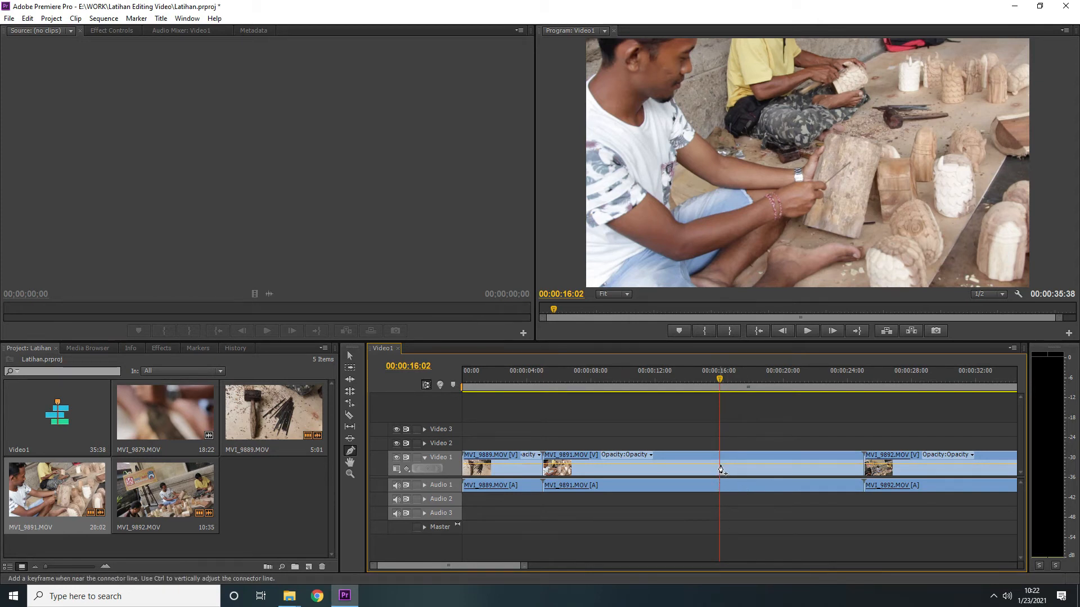
{"action": "left_click", "coordinate": [840, 467]}
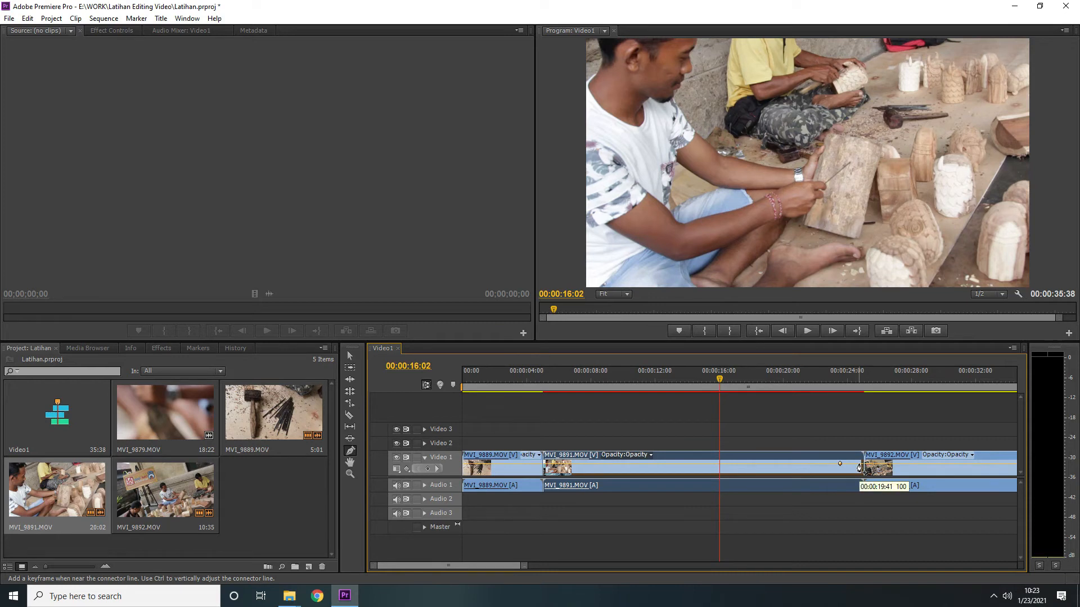
{"action": "left_click", "coordinate": [859, 465]}
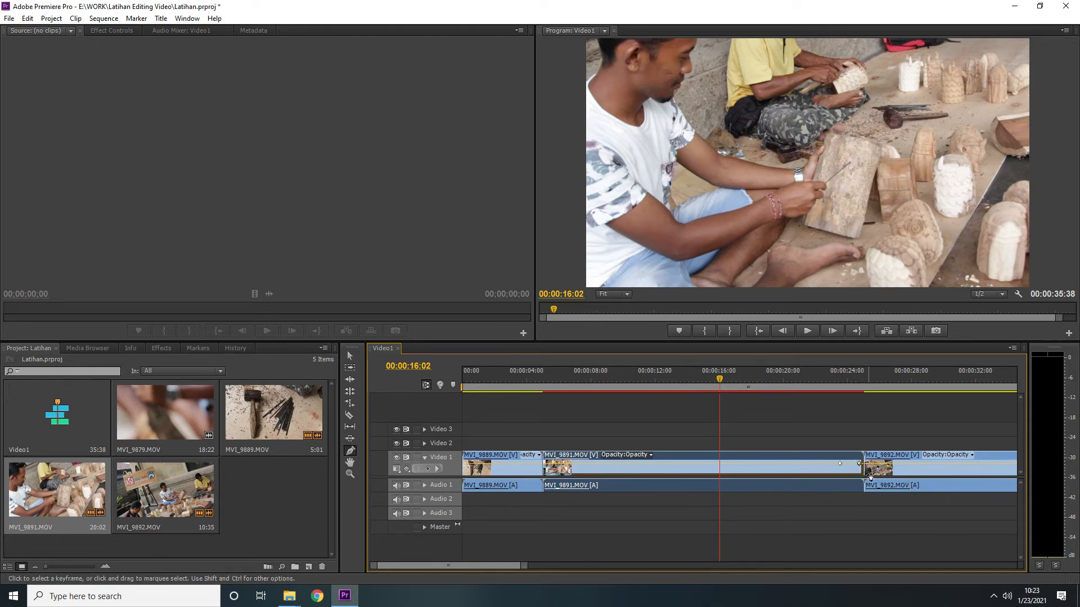
{"action": "left_click_drag", "start_coordinate": [859, 468], "coordinate": [860, 471]}
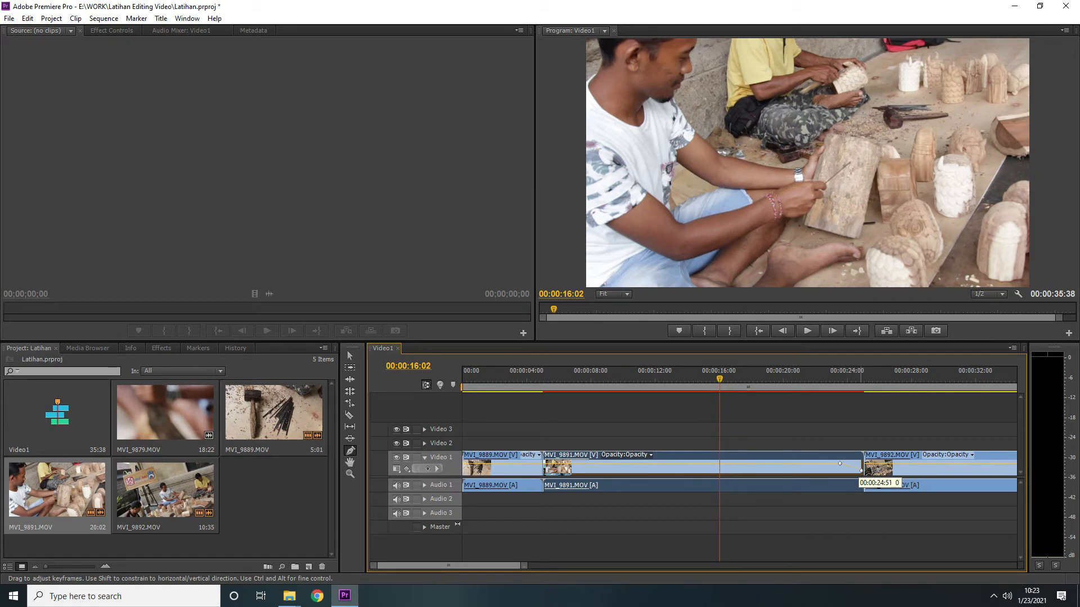
- Play back the end of MVI_9891.MOV twice to review its fade-out
{"action": "left_click", "coordinate": [828, 378]}
{"action": "key", "text": "space"}
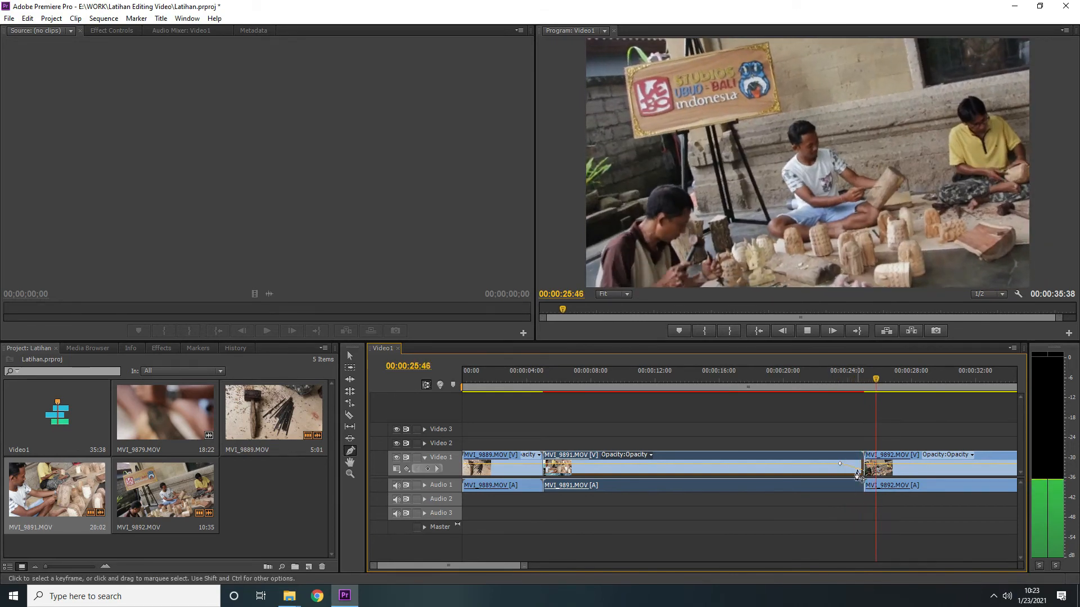
{"action": "key", "text": "space"}
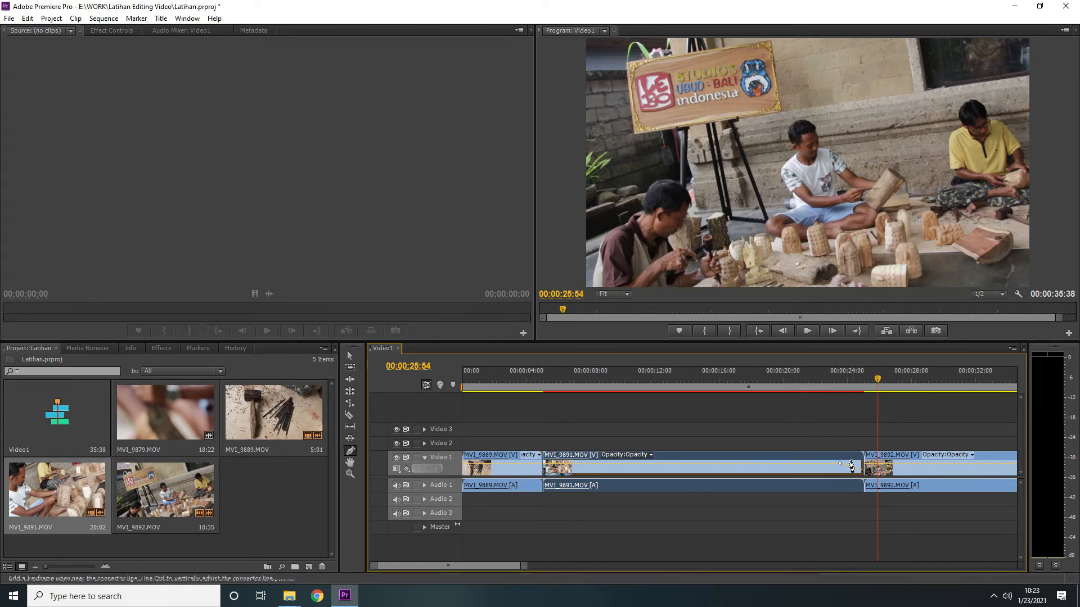
{"action": "left_click", "coordinate": [833, 383]}
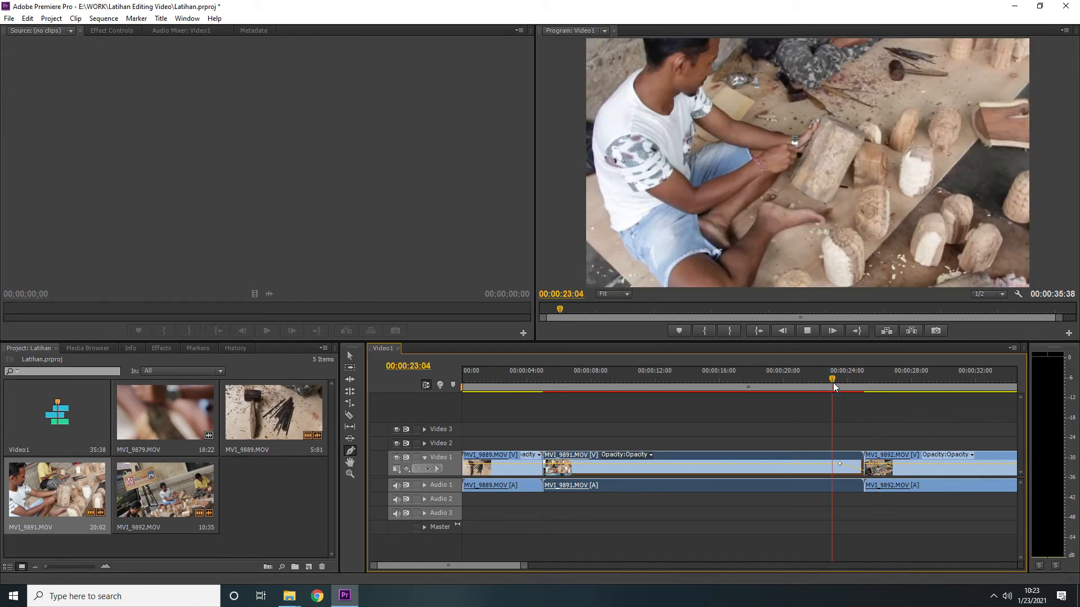
{"action": "key", "text": "space"}
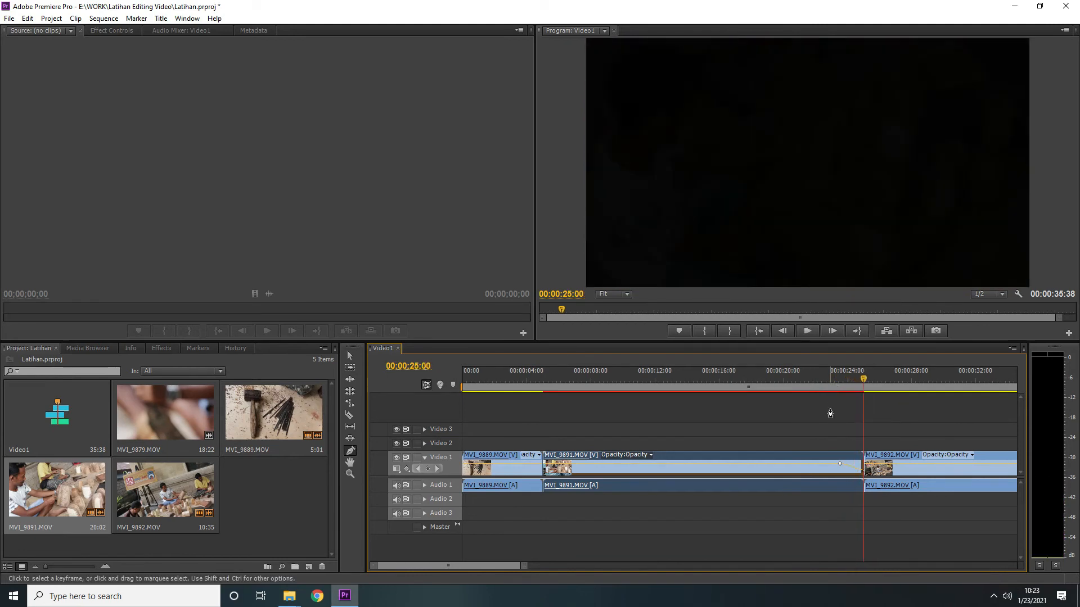
- Move the playhead to 00:00:22:45 and delete the first opacity keyframe near the end of MVI_9891.MOV
{"action": "left_click", "coordinate": [828, 380]}
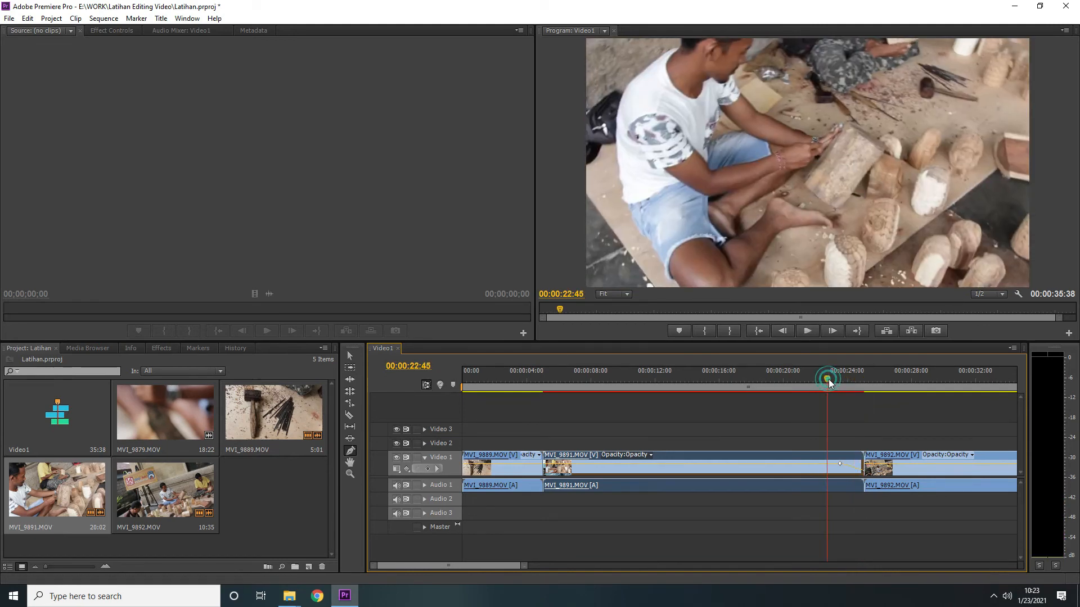
{"action": "right_click", "coordinate": [841, 468]}
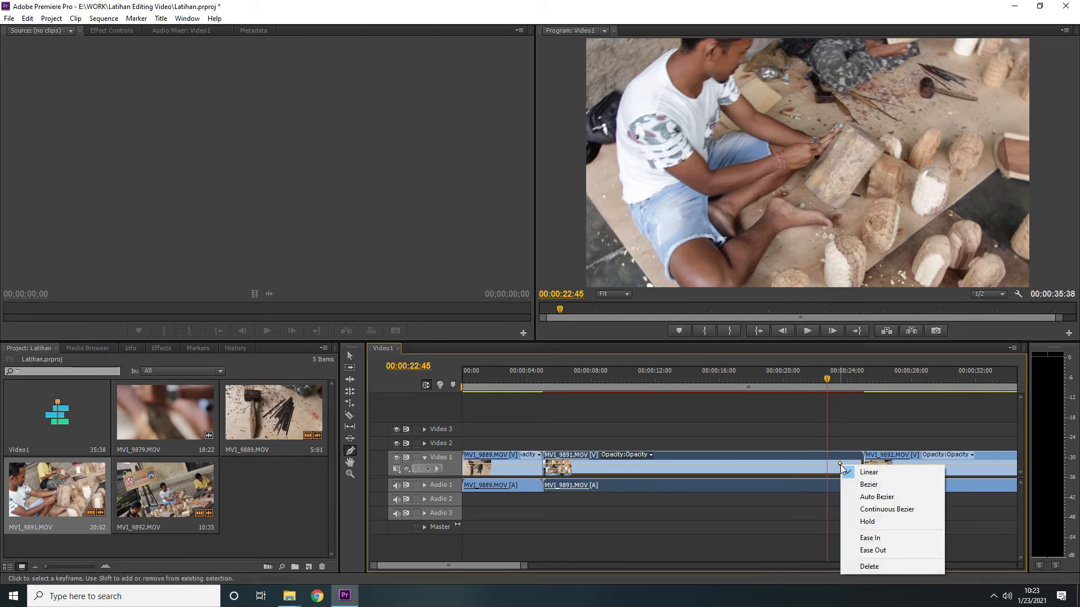
{"action": "left_click", "coordinate": [869, 567]}
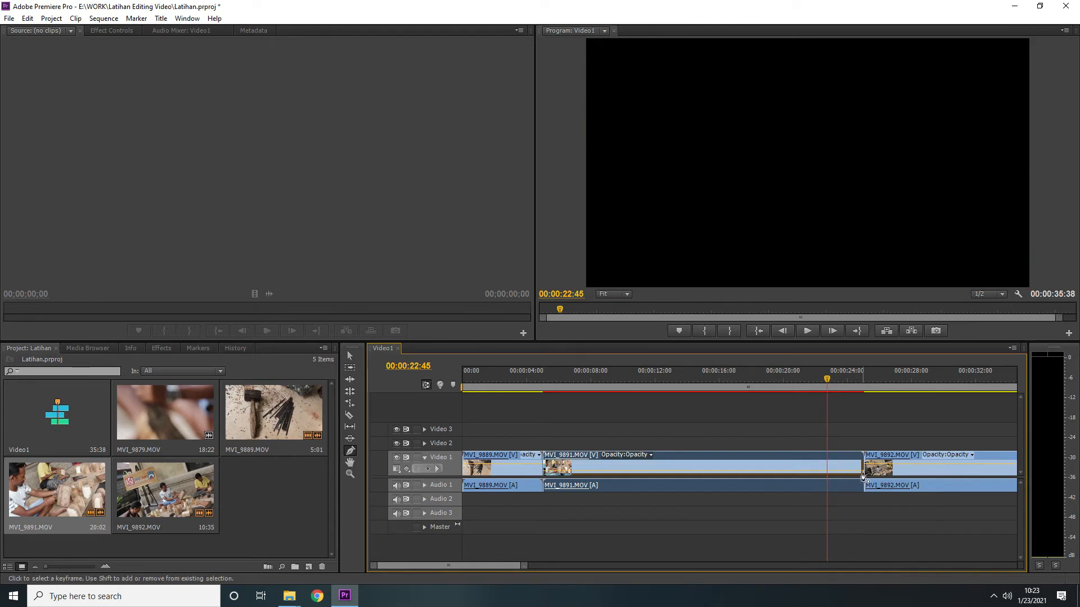
- Delete the remaining opacity keyframe at the end of MVI_9891.MOV and switch back to the Selection tool
{"action": "right_click", "coordinate": [863, 477]}
{"action": "left_click", "coordinate": [883, 574]}
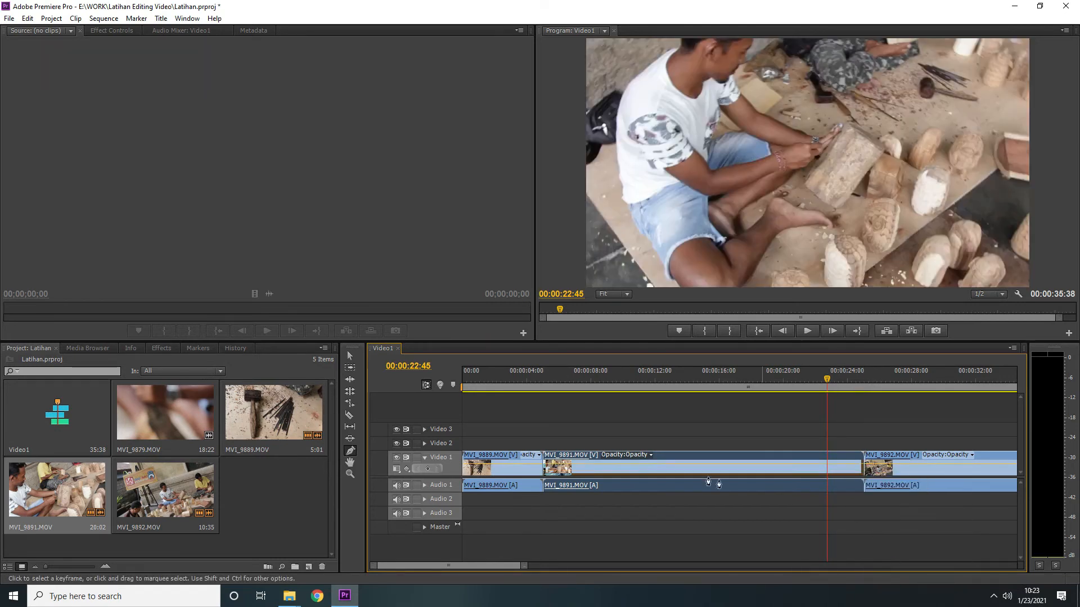
{"action": "key", "text": "ctrl+s"}
{"action": "left_click", "coordinate": [349, 356]}
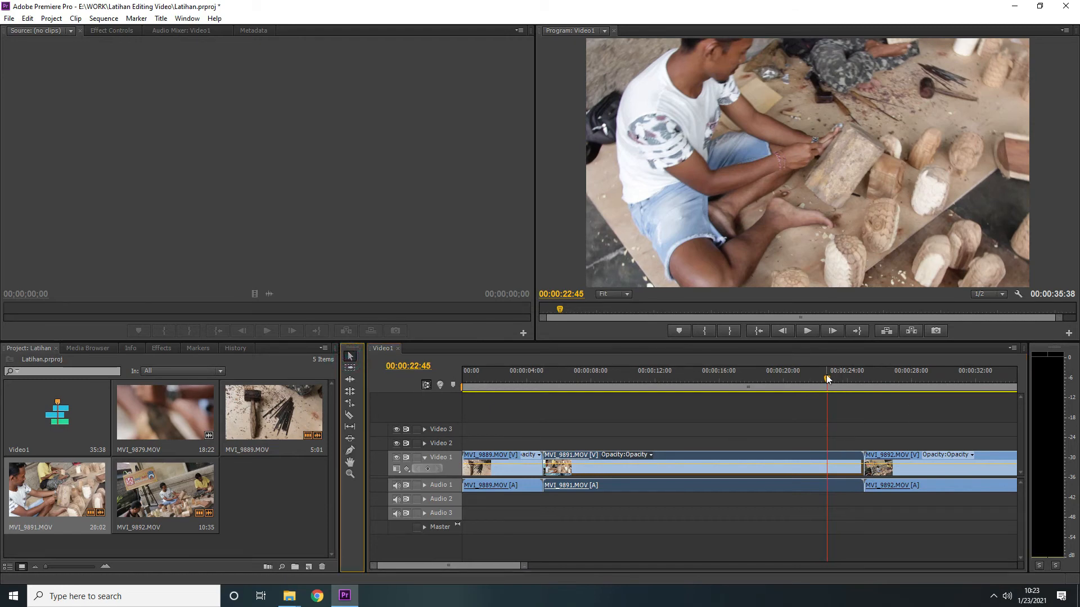
{"action": "mouse_move", "coordinate": [826, 377]}
{"action": "left_mouse_down"}
{"action": "mouse_move", "coordinate": [787, 380]}
{"action": "mouse_move", "coordinate": [827, 377]}
{"action": "left_mouse_up"}
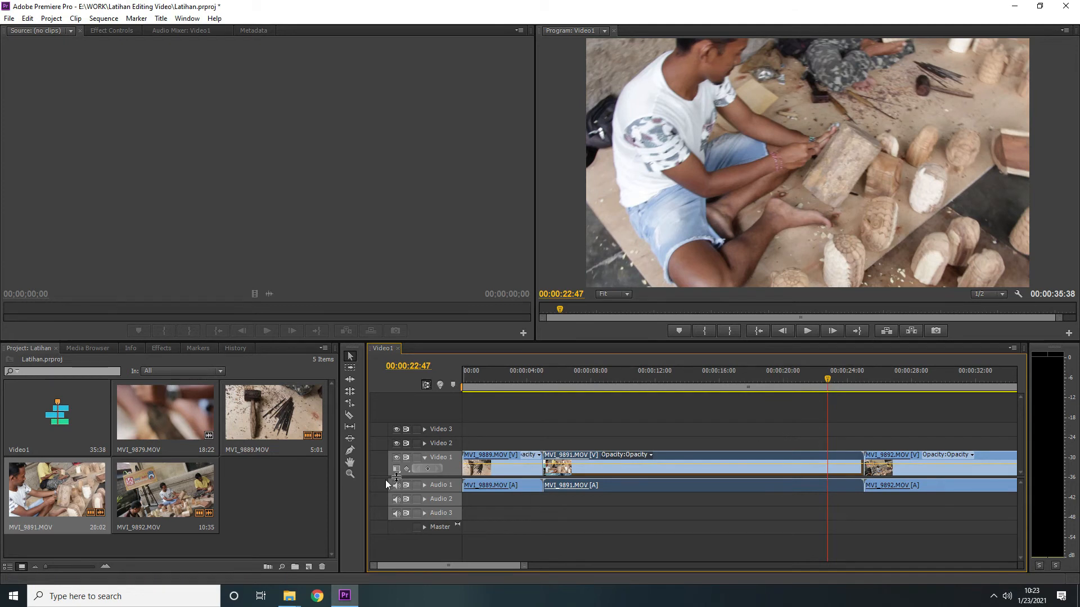
{"action": "left_click", "coordinate": [356, 499]}
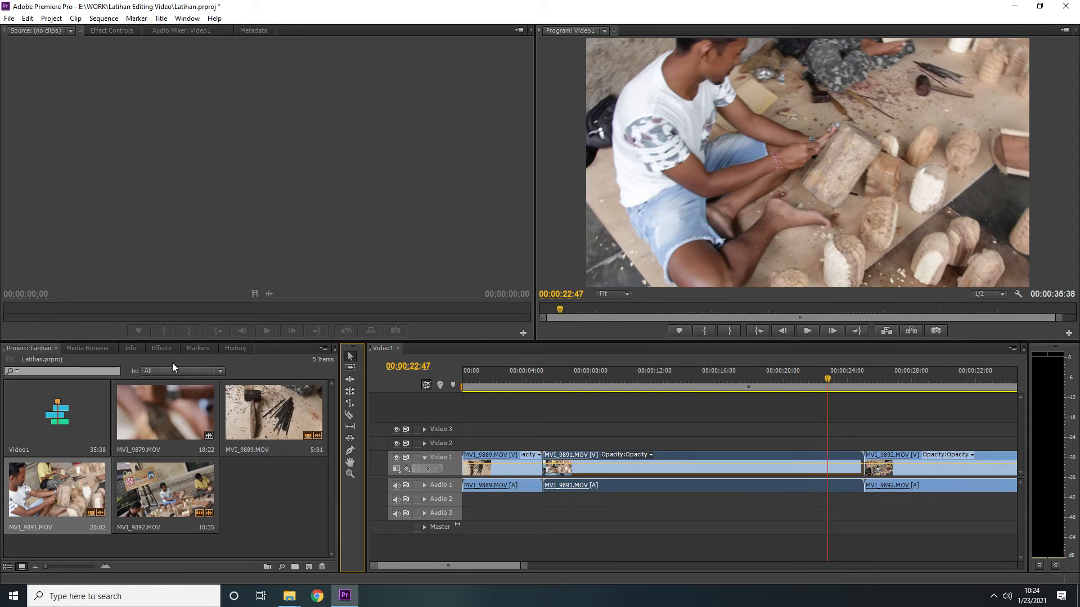
- Open the Video Transitions effects and look through the 3D Motion and Dissolve groups
{"action": "left_click", "coordinate": [162, 348]}
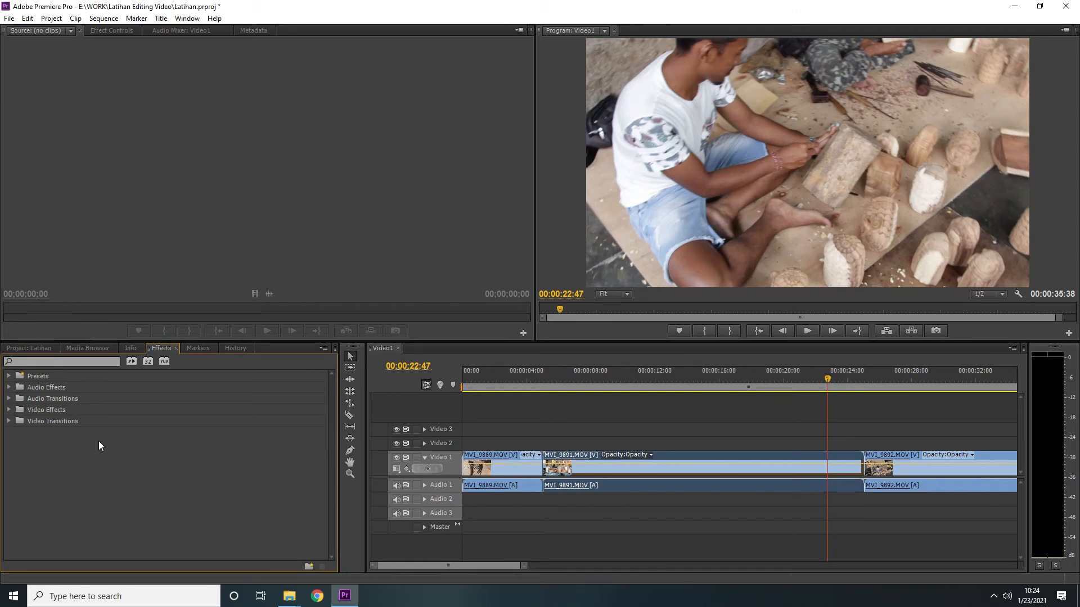
{"action": "left_click", "coordinate": [8, 421]}
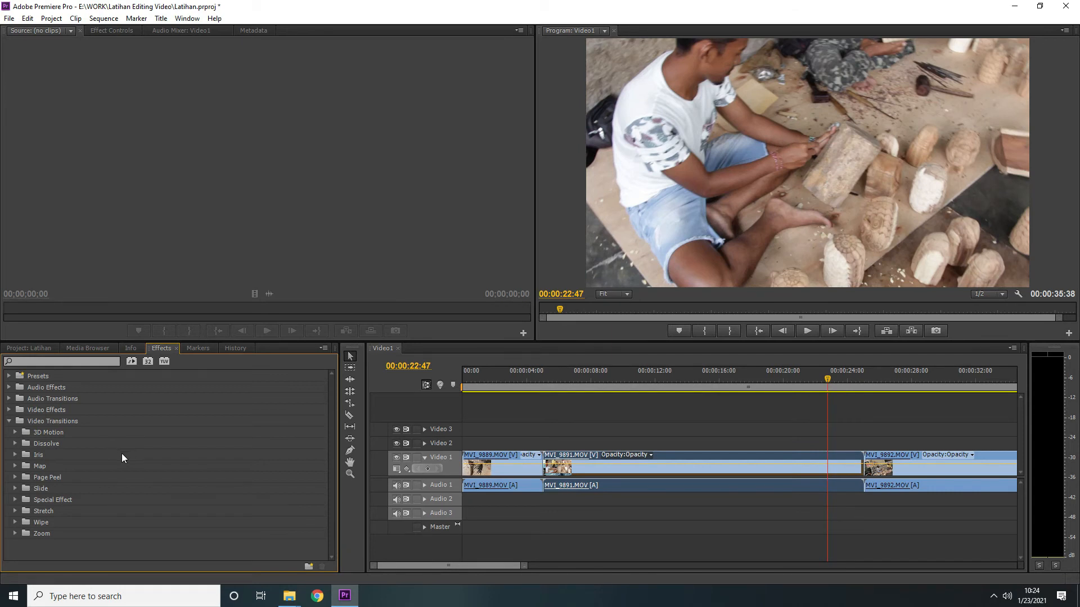
{"action": "left_click", "coordinate": [14, 433]}
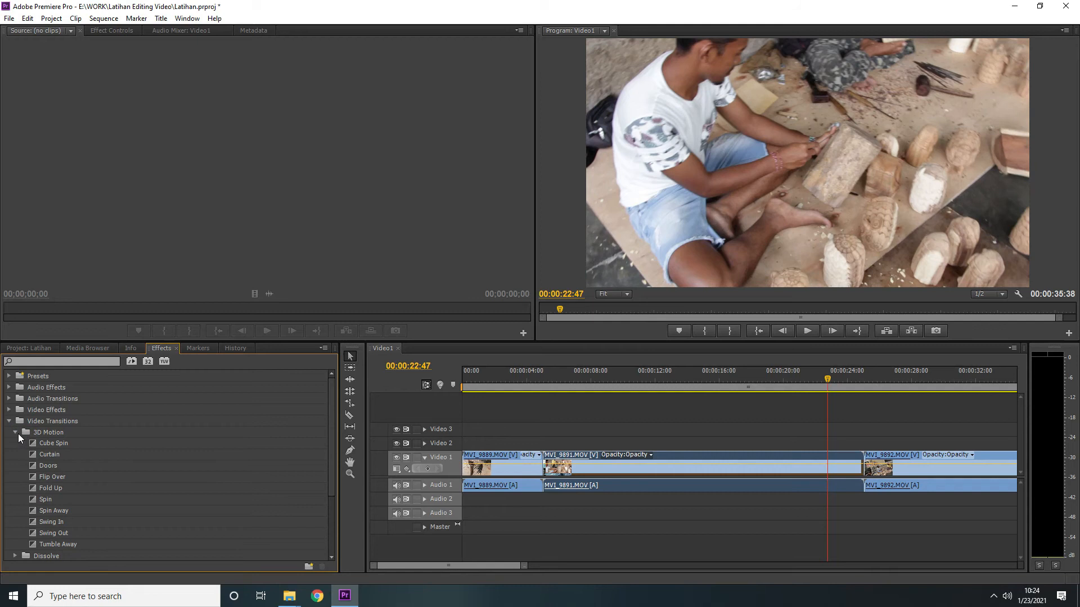
{"action": "left_click", "coordinate": [18, 434]}
{"action": "left_click", "coordinate": [15, 444]}
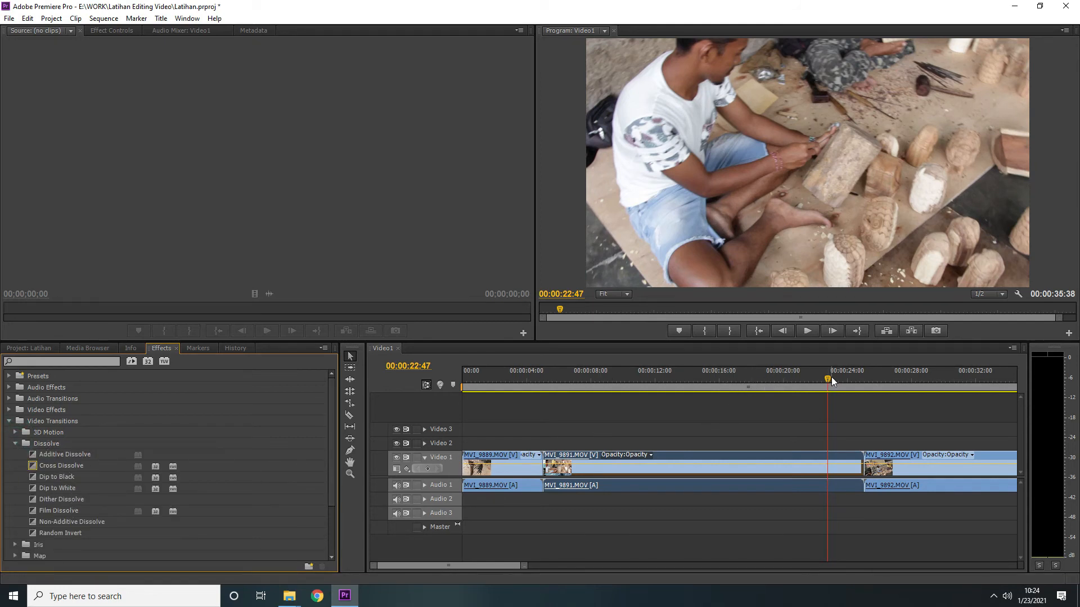
- Apply the Cross Dissolve transition at the cut between MVI_9891.MOV and MVI_9892.MOV, accepting repeated frames
{"action": "left_click_drag", "start_coordinate": [488, 567], "coordinate": [501, 561]}
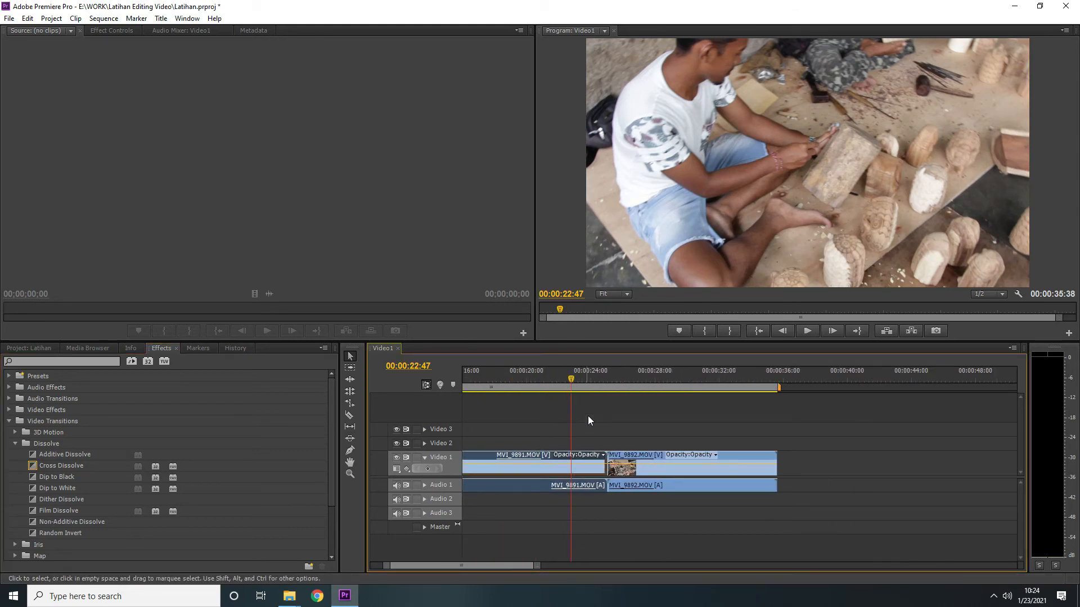
{"action": "left_click", "coordinate": [645, 376]}
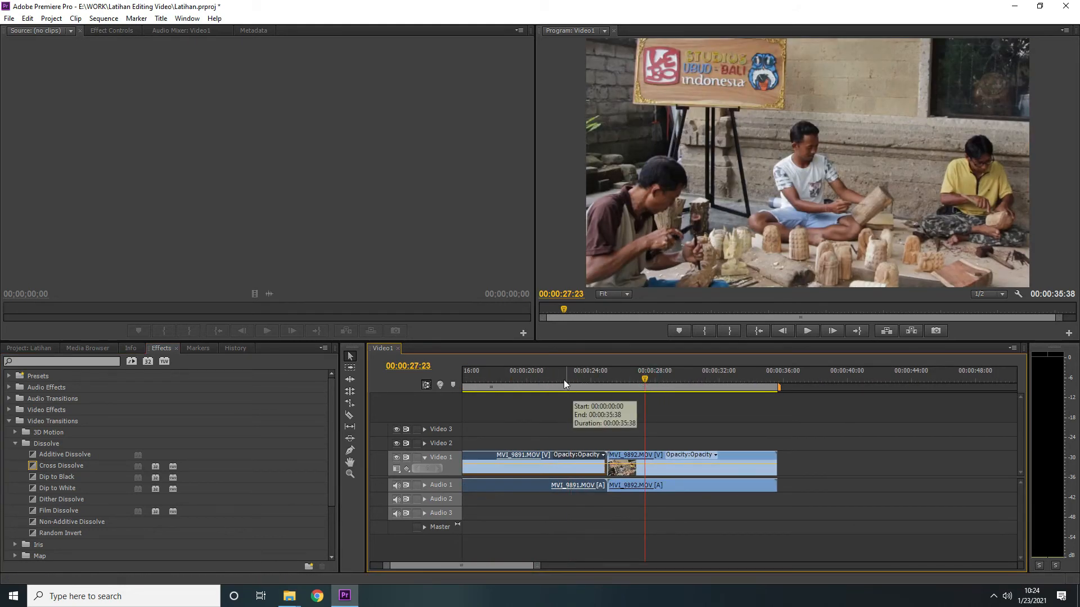
{"action": "left_click", "coordinate": [68, 467]}
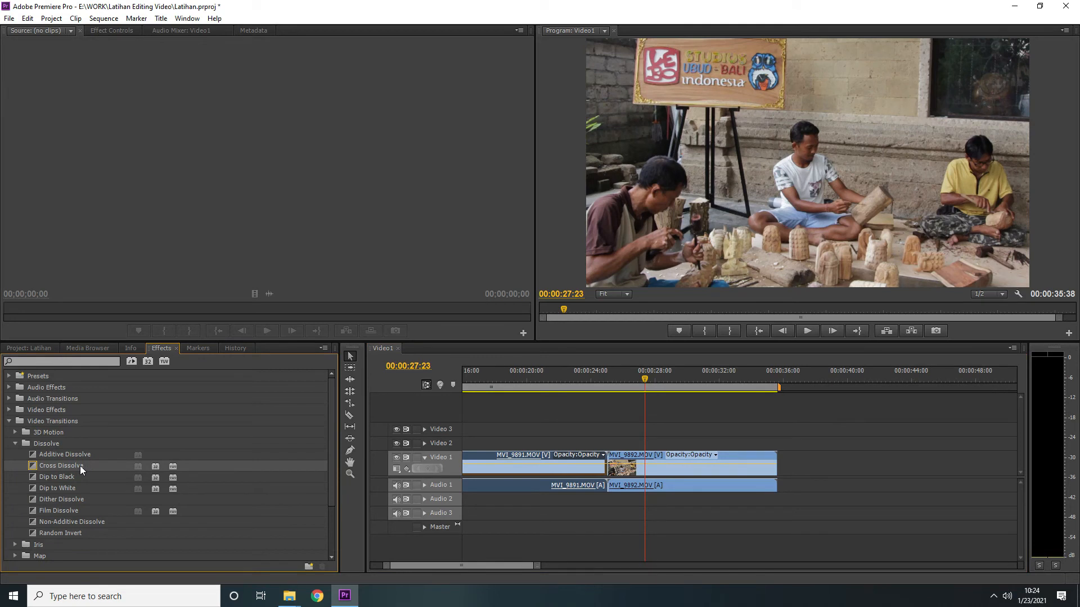
{"action": "left_click_drag", "start_coordinate": [75, 464], "coordinate": [609, 465]}
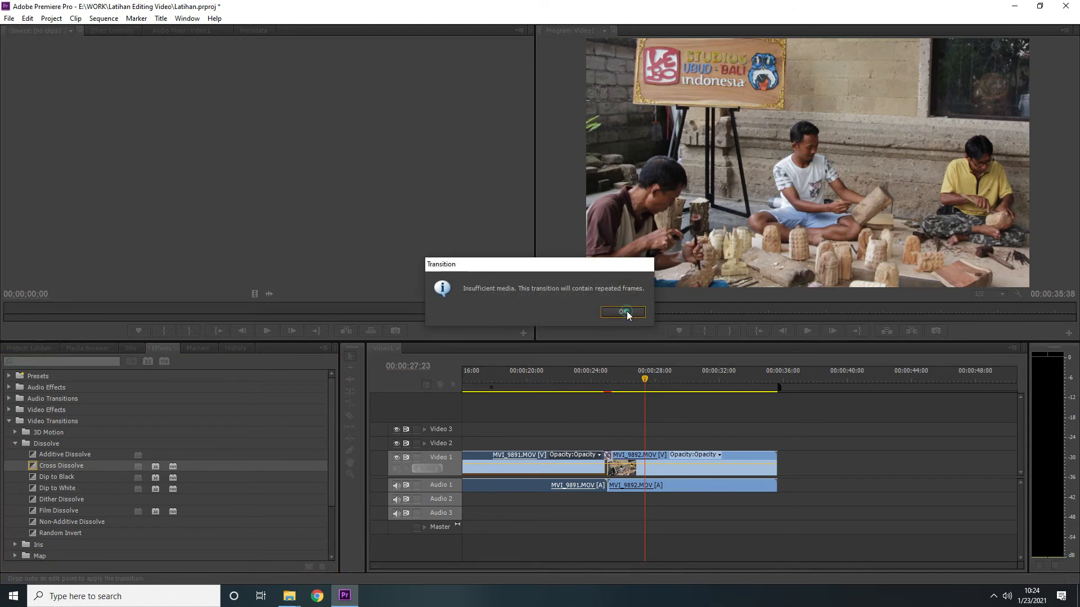
{"action": "left_click", "coordinate": [623, 311]}
- Play back the cut with the Cross Dissolve and delete that transition from Video 1
{"action": "left_click_drag", "start_coordinate": [536, 565], "coordinate": [493, 568]}
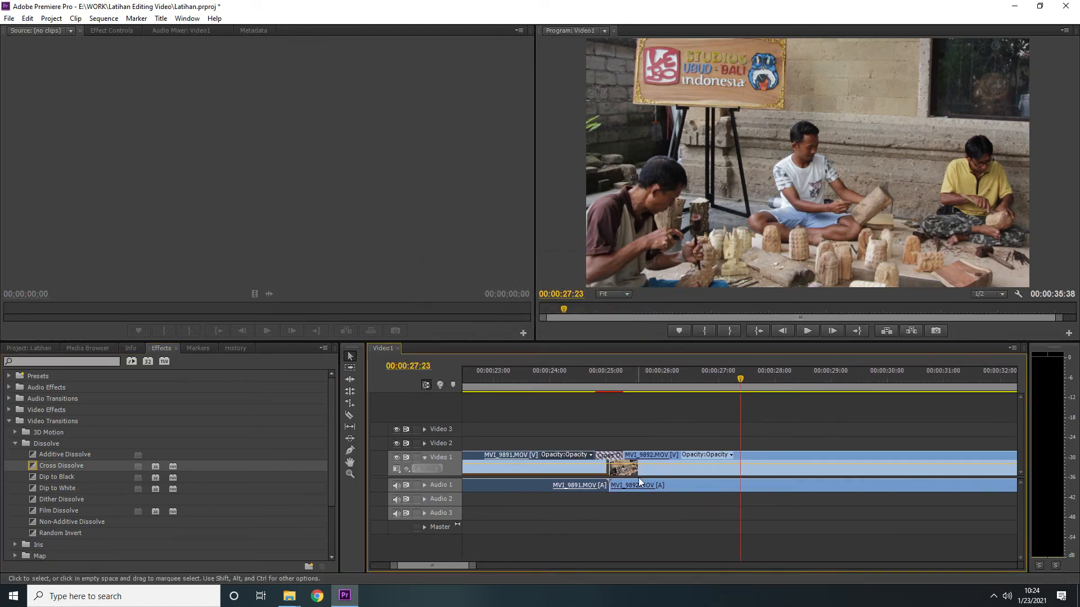
{"action": "left_click", "coordinate": [504, 378]}
{"action": "key", "text": "space"}
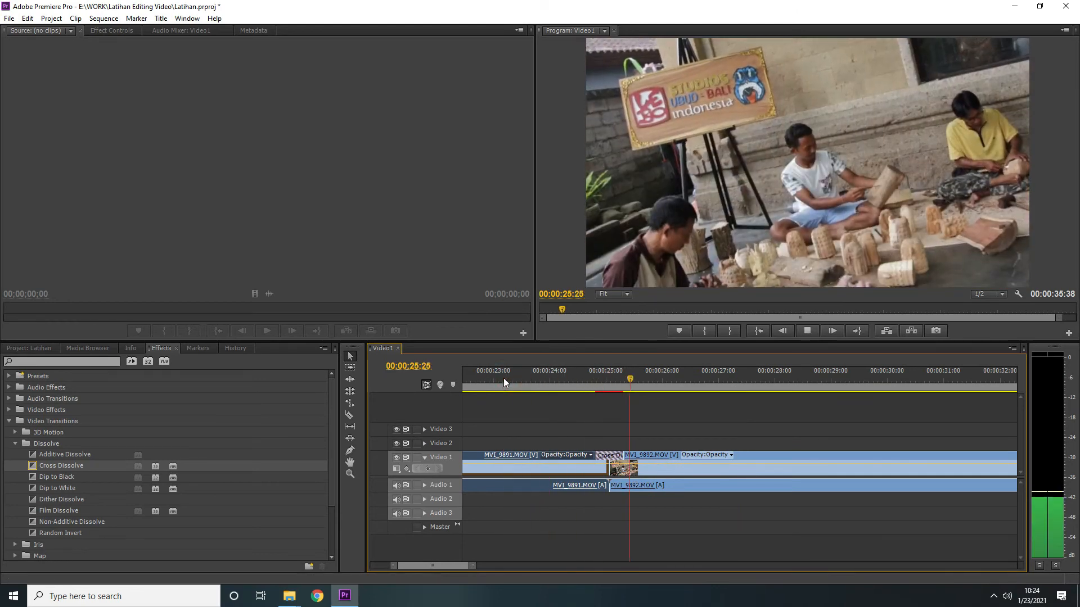
{"action": "key", "text": "space"}
{"action": "left_click", "coordinate": [612, 458]}
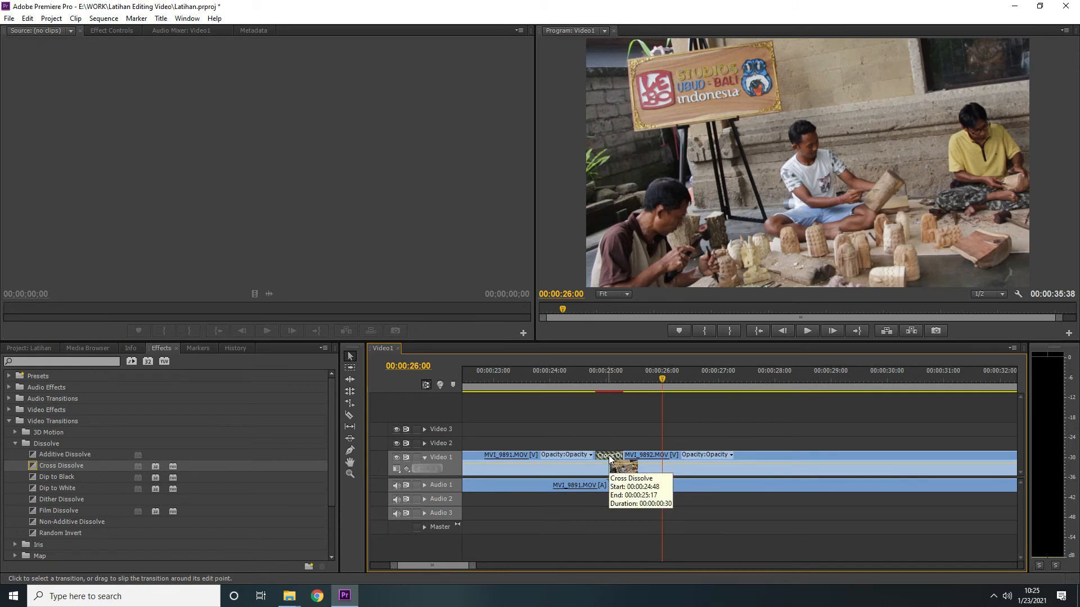
{"action": "left_click", "coordinate": [610, 459]}
{"action": "key", "text": "Delete"}
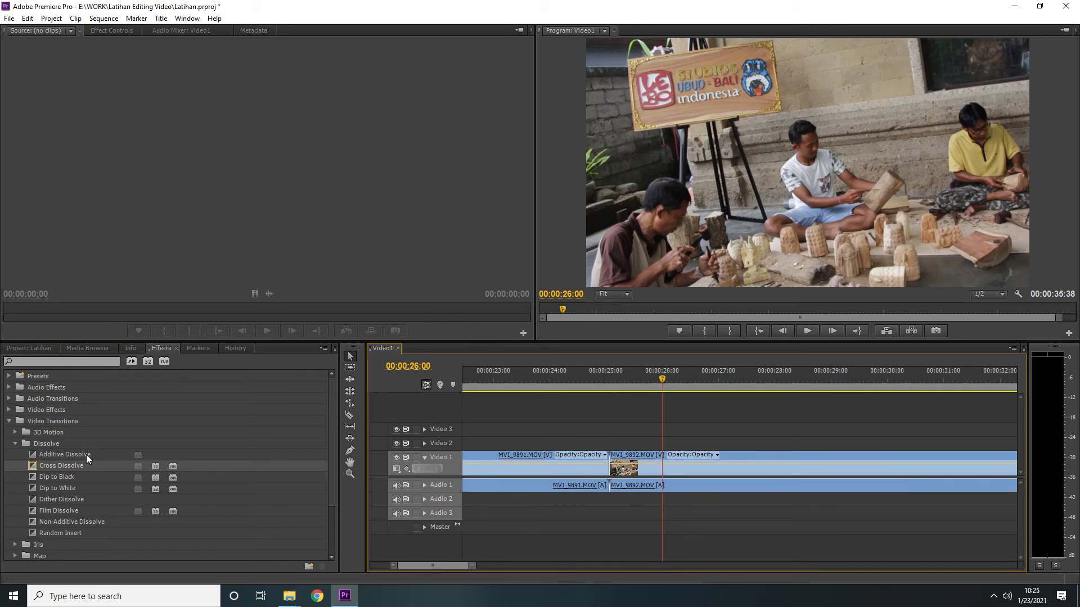
- Apply the Dip to Black transition at the cut between MVI_9891.MOV and MVI_9892.MOV, accepting repeated frames
{"action": "left_click_drag", "start_coordinate": [70, 477], "coordinate": [541, 453]}
{"action": "left_click_drag", "start_coordinate": [612, 458], "coordinate": [611, 458]}
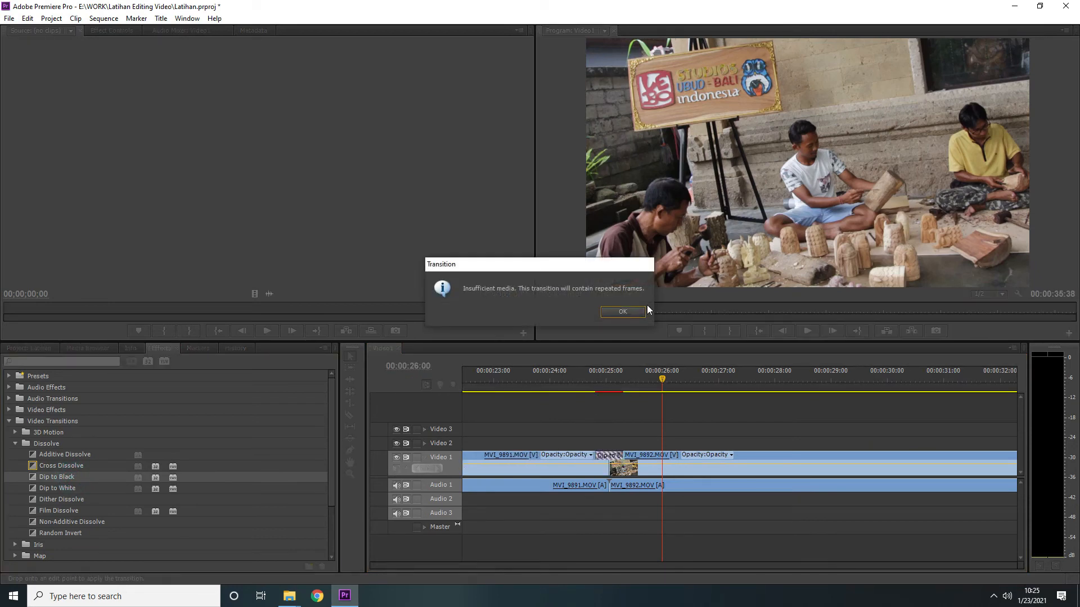
{"action": "left_click", "coordinate": [628, 310]}
- Play back the cut with Dip to Black and delete that transition from Video 1
{"action": "left_click", "coordinate": [587, 378]}
{"action": "key", "text": "space"}
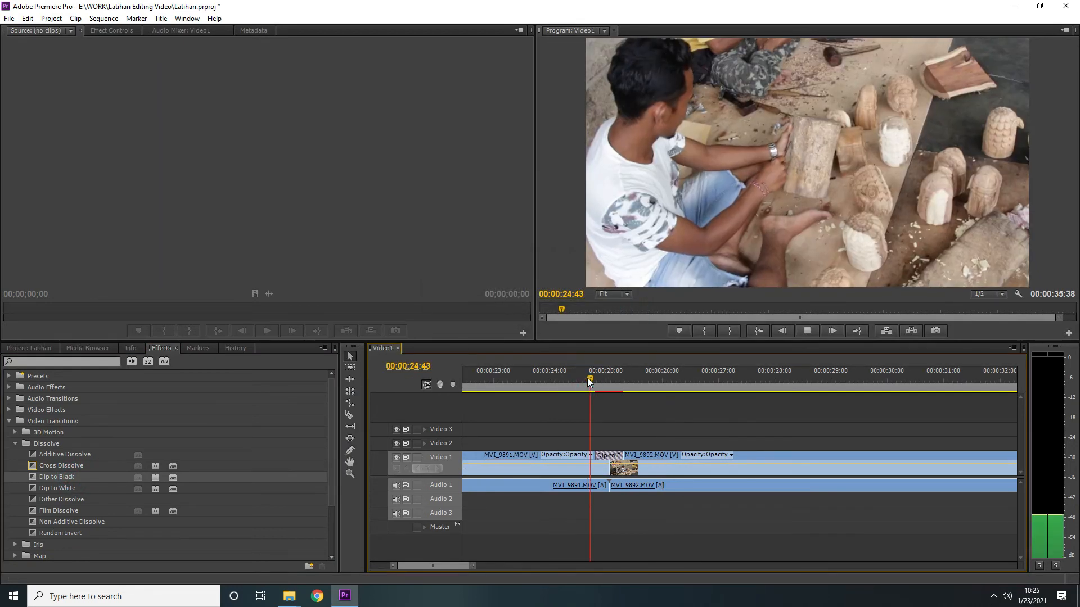
{"action": "key", "text": "space"}
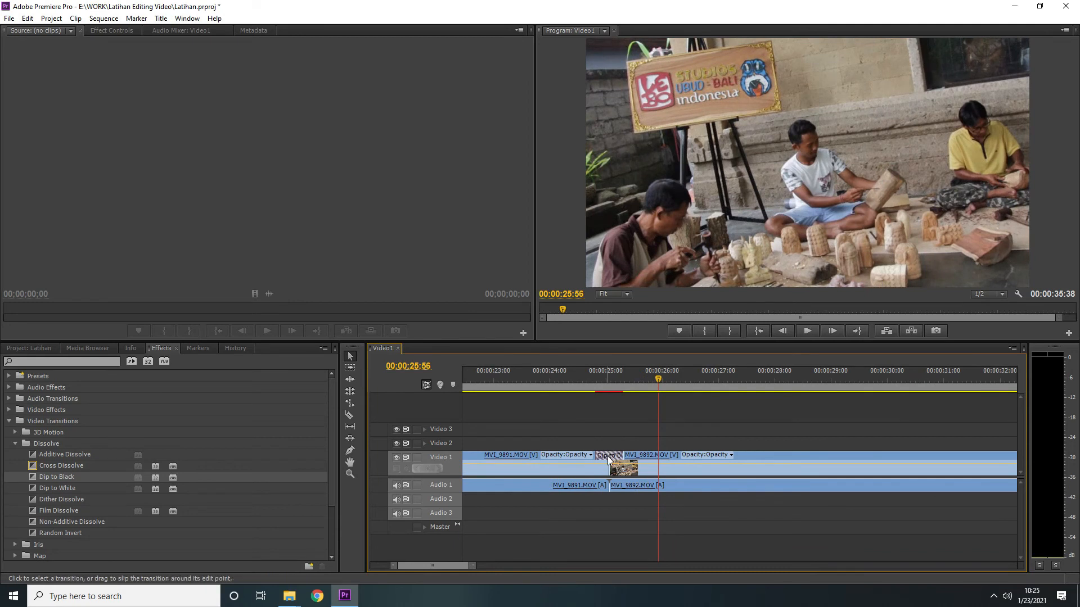
{"action": "left_click", "coordinate": [609, 460]}
{"action": "key", "text": "Delete"}
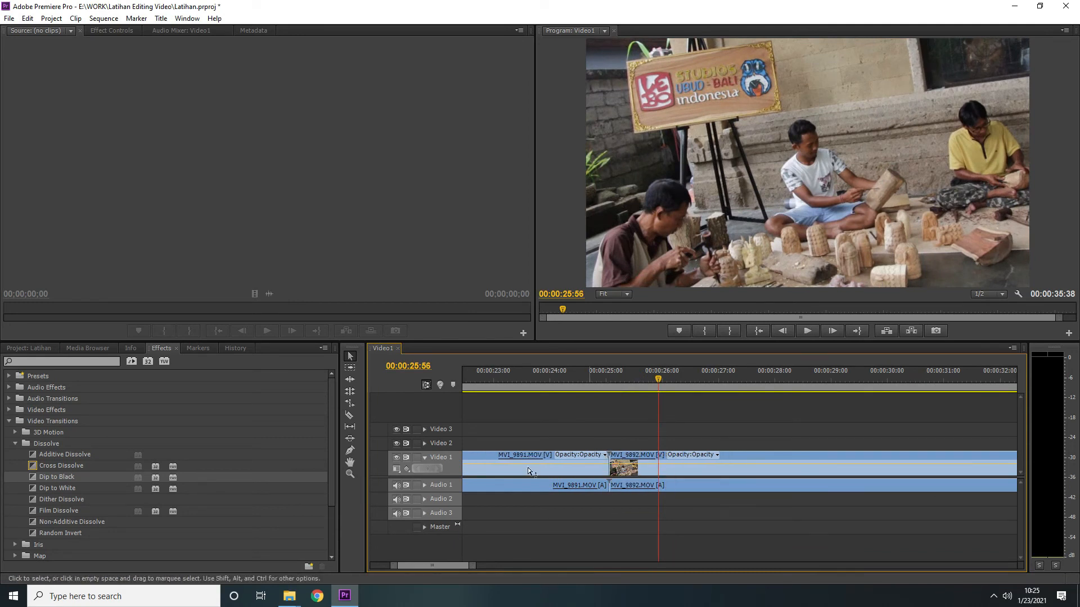
- Apply the Cross Zoom transition from the Zoom group at the cut between MVI_9891.MOV and MVI_9892.MOV
{"action": "left_click", "coordinate": [15, 445]}
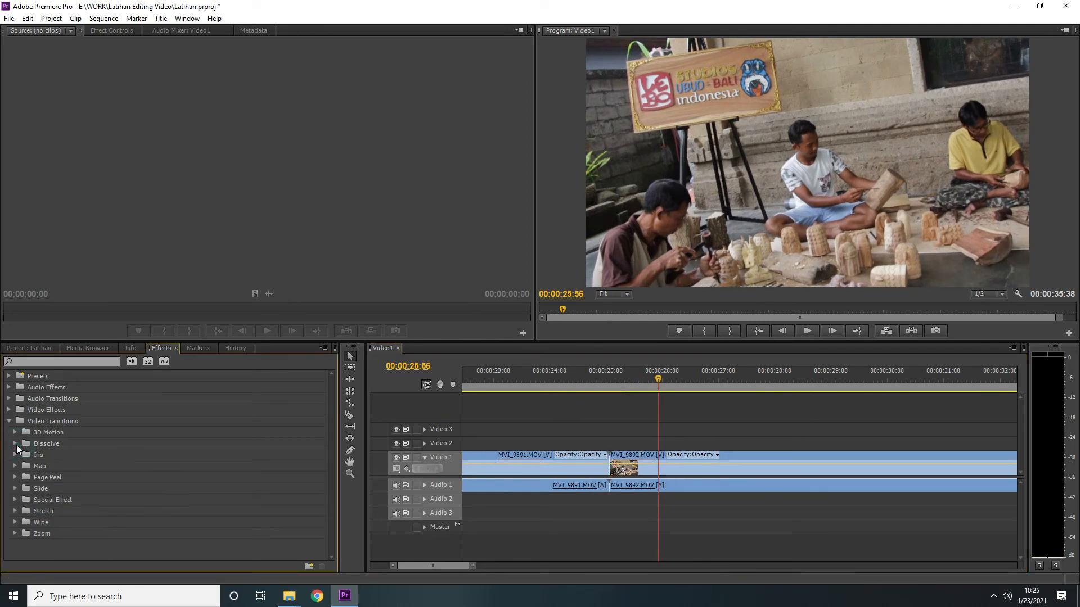
{"action": "left_click", "coordinate": [15, 534]}
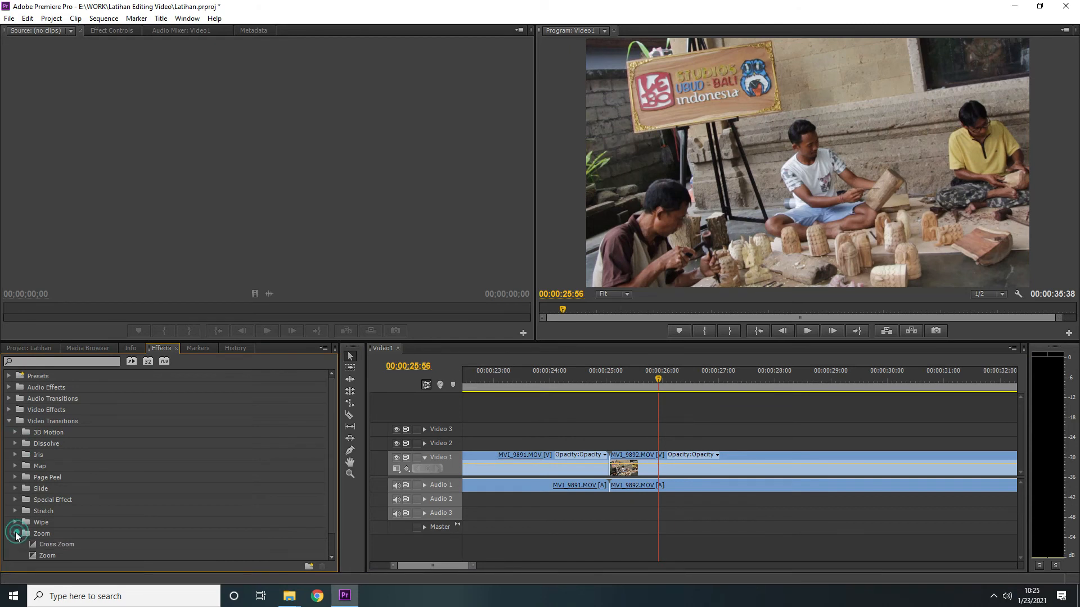
{"action": "left_click_drag", "start_coordinate": [49, 543], "coordinate": [608, 466]}
{"action": "left_click", "coordinate": [630, 318]}
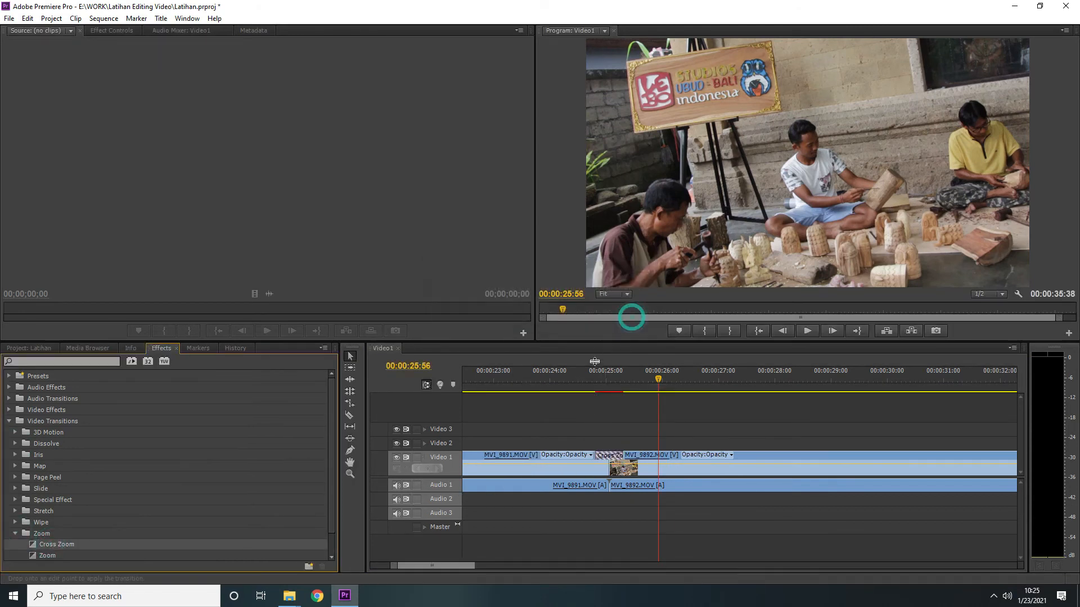
- Play back the cut with Cross Zoom and delete that transition from Video 1
{"action": "left_click", "coordinate": [574, 375]}
{"action": "key", "text": "space"}
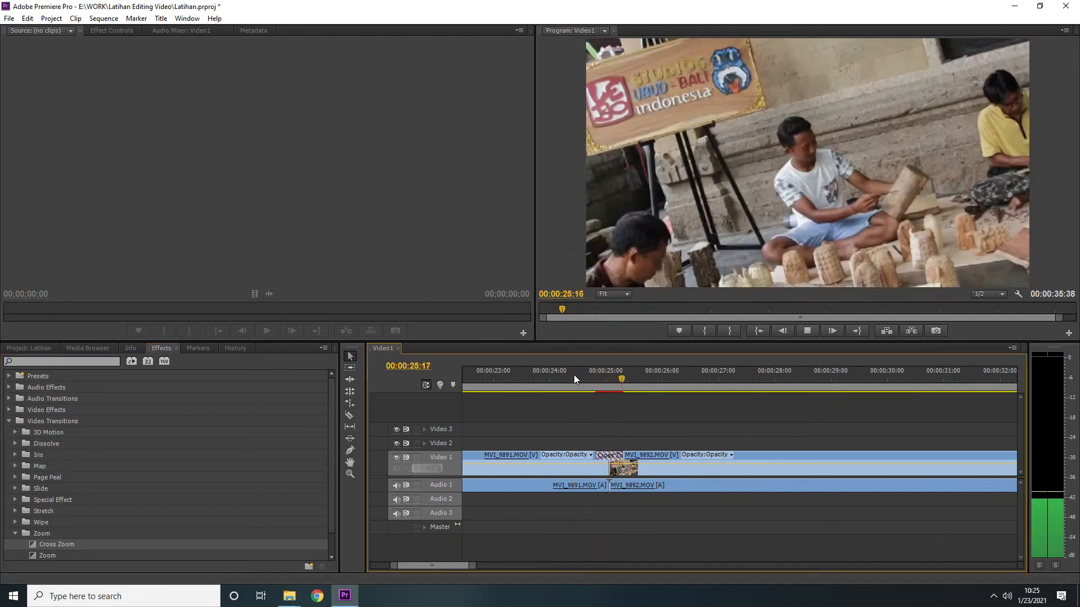
{"action": "key", "text": "space"}
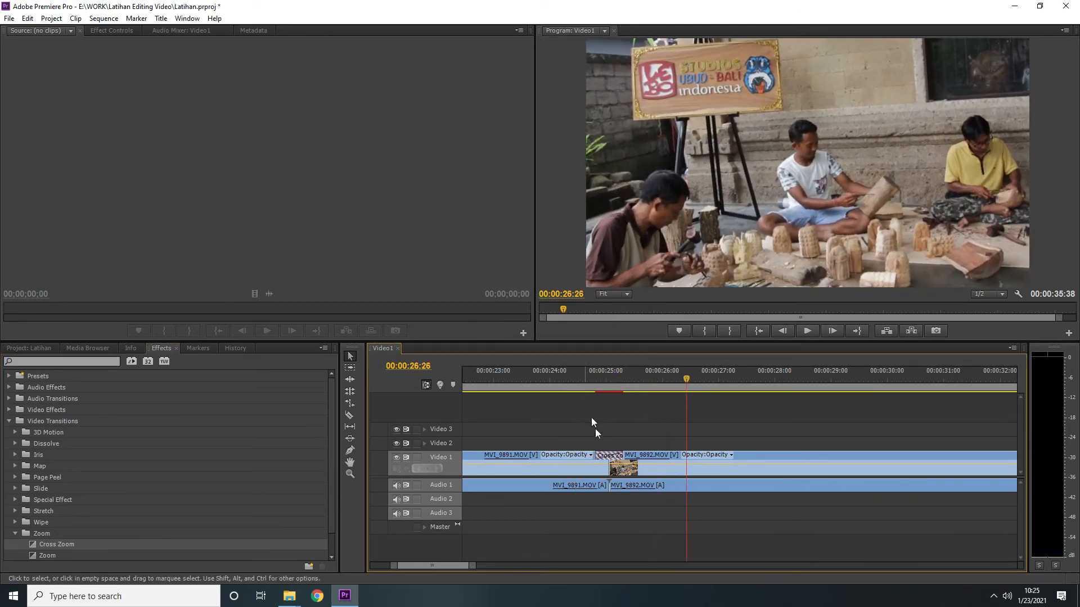
{"action": "left_click", "coordinate": [608, 460]}
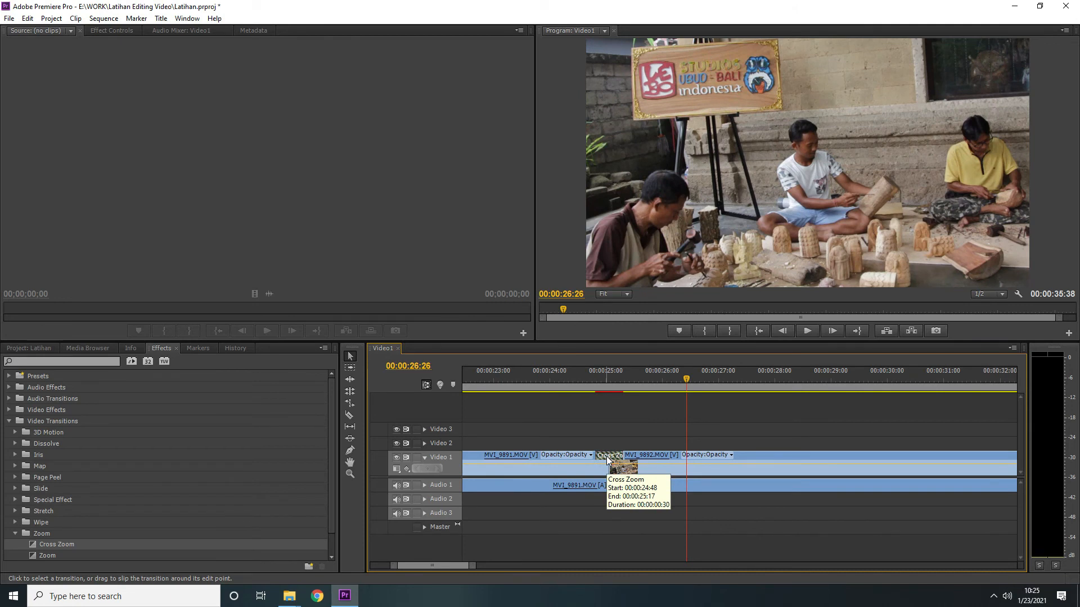
{"action": "key", "text": "Delete"}
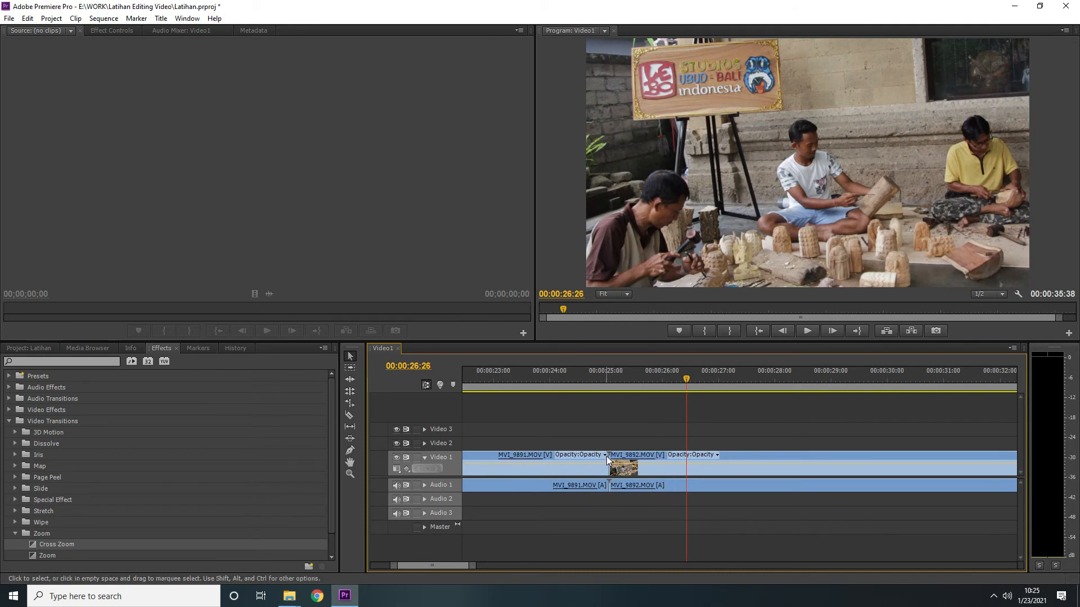
- Apply the Cross Stretch transition from the Stretch group at the cut between MVI_9891.MOV and MVI_9892.MOV
{"action": "left_click", "coordinate": [14, 535]}
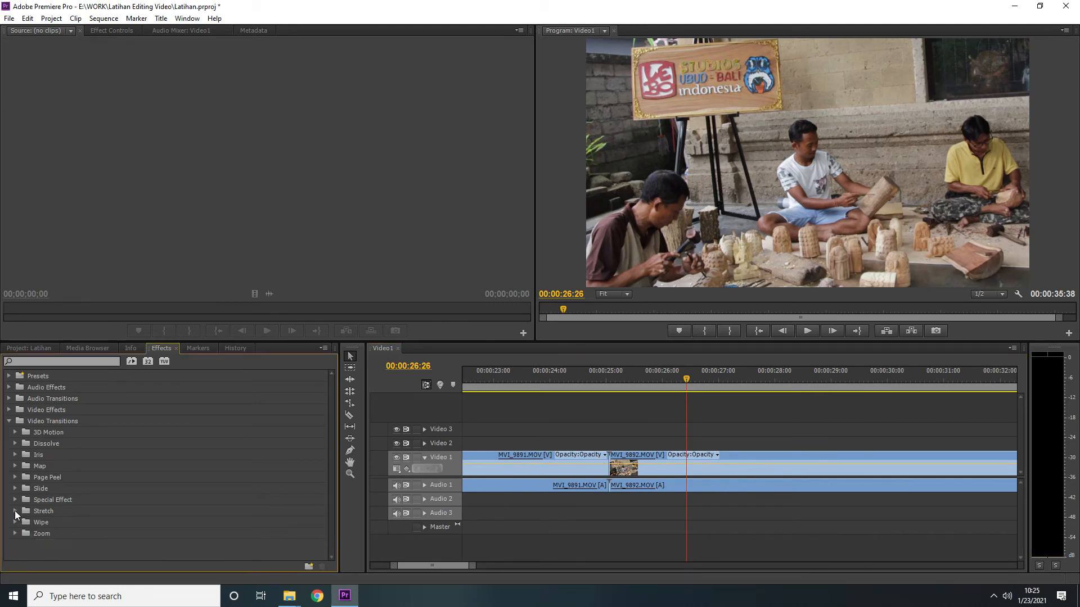
{"action": "left_click", "coordinate": [15, 511]}
{"action": "left_click_drag", "start_coordinate": [55, 522], "coordinate": [529, 451]}
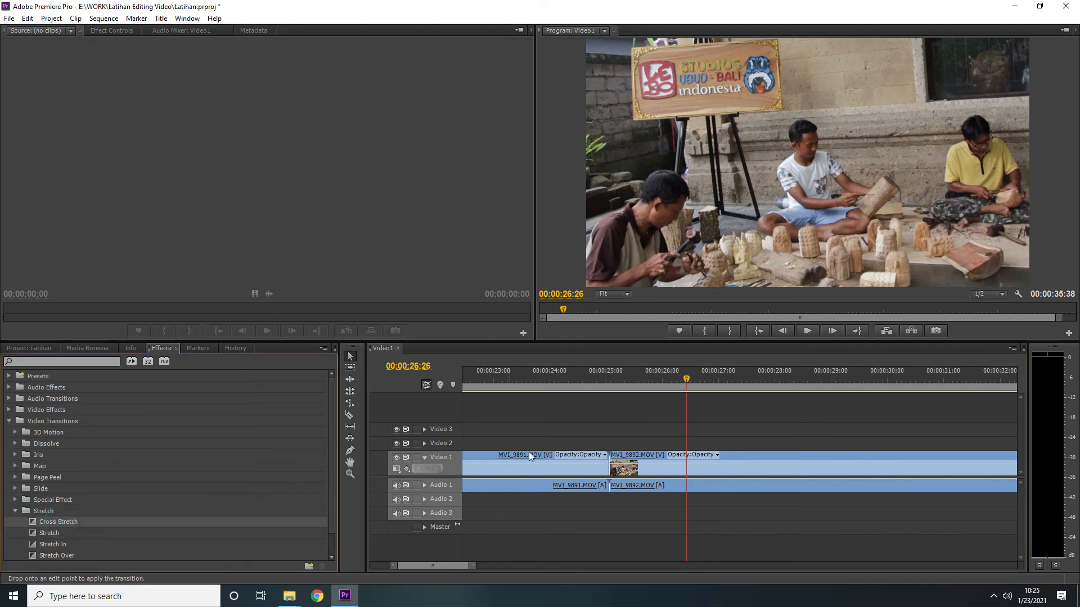
{"action": "left_click_drag", "start_coordinate": [618, 460], "coordinate": [619, 460]}
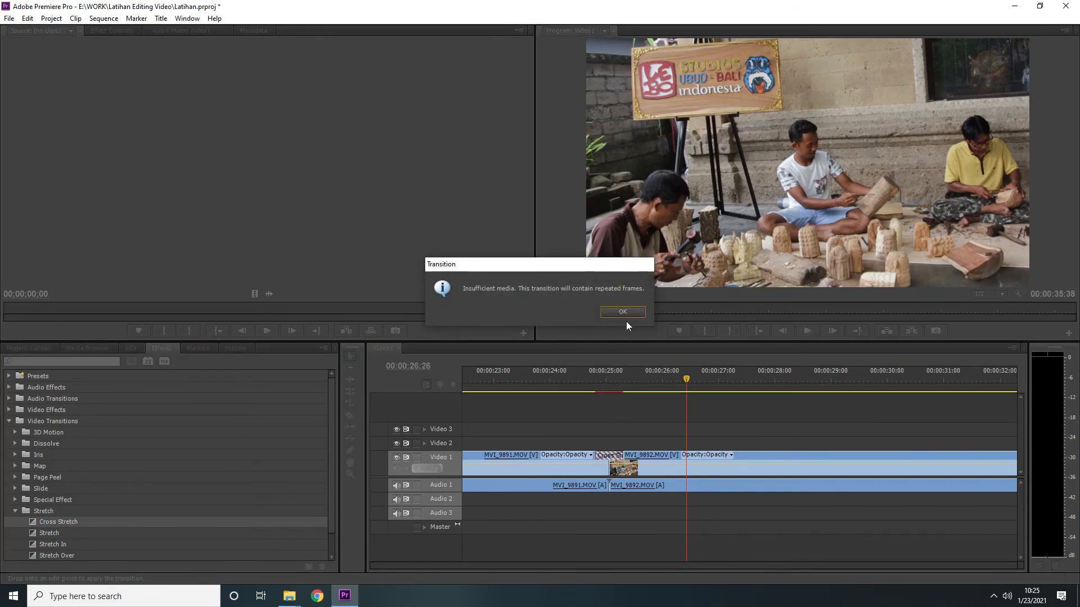
{"action": "left_click", "coordinate": [627, 313]}
- Play back the cut with Cross Stretch and clear that transition from Video 1
{"action": "left_click", "coordinate": [588, 378]}
{"action": "key", "text": "space"}
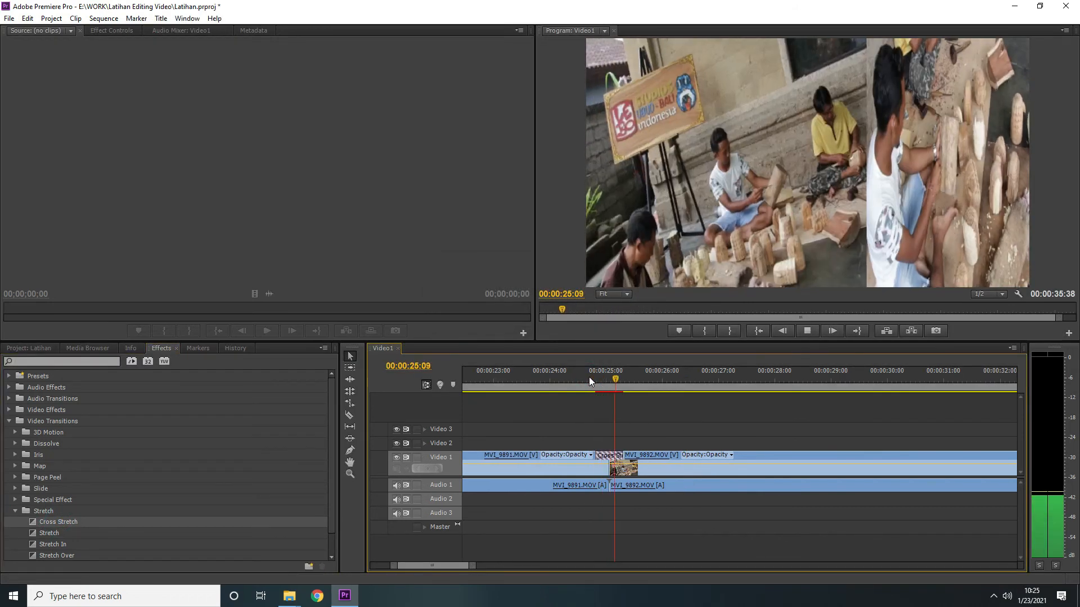
{"action": "left_click", "coordinate": [537, 378]}
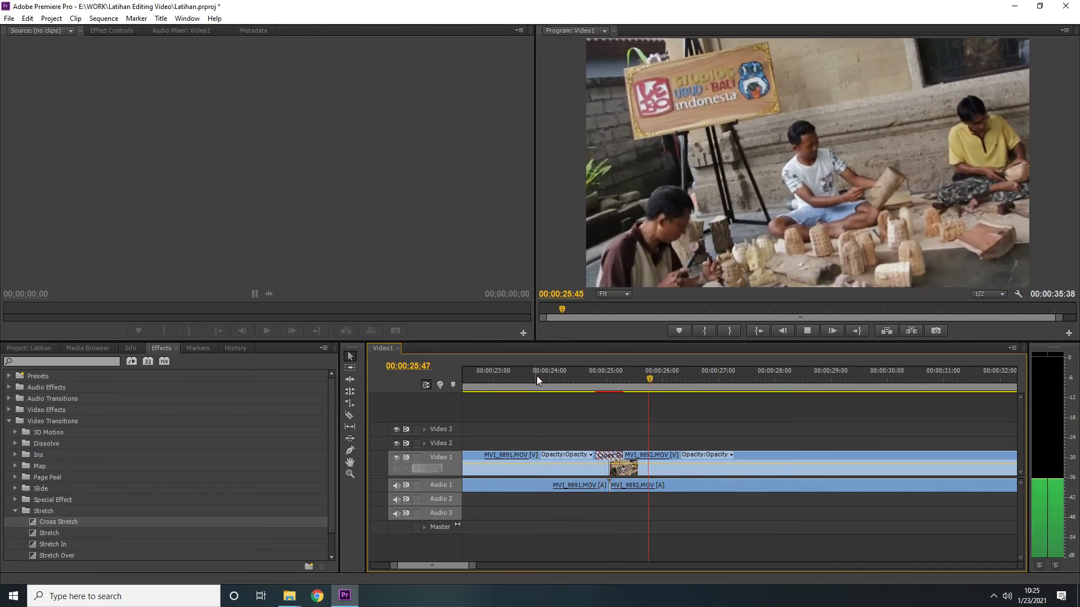
{"action": "key", "text": "space"}
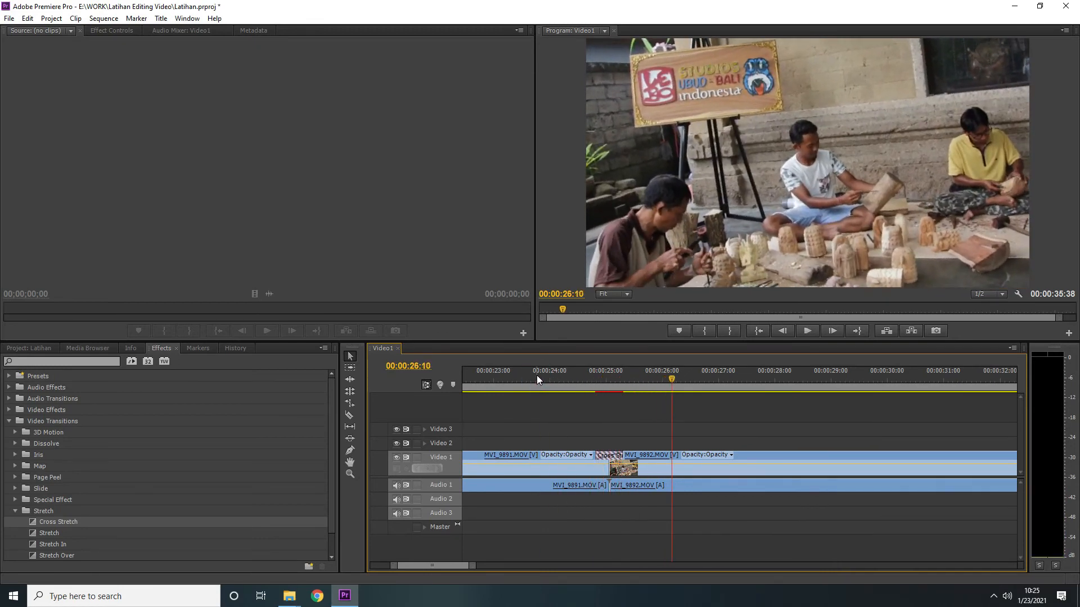
{"action": "right_click", "coordinate": [604, 456]}
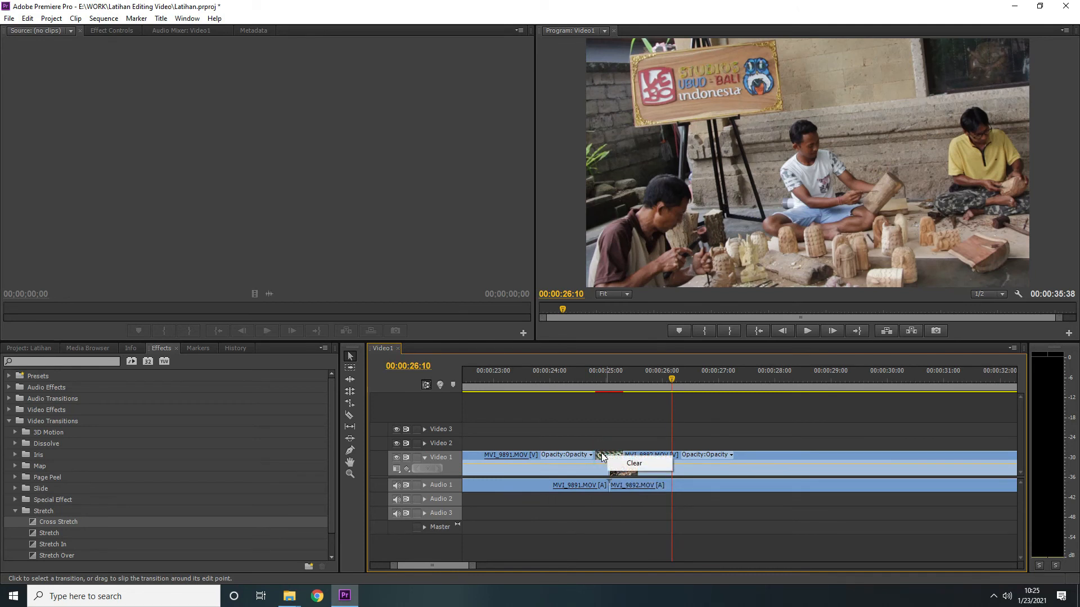
{"action": "left_click", "coordinate": [633, 463]}
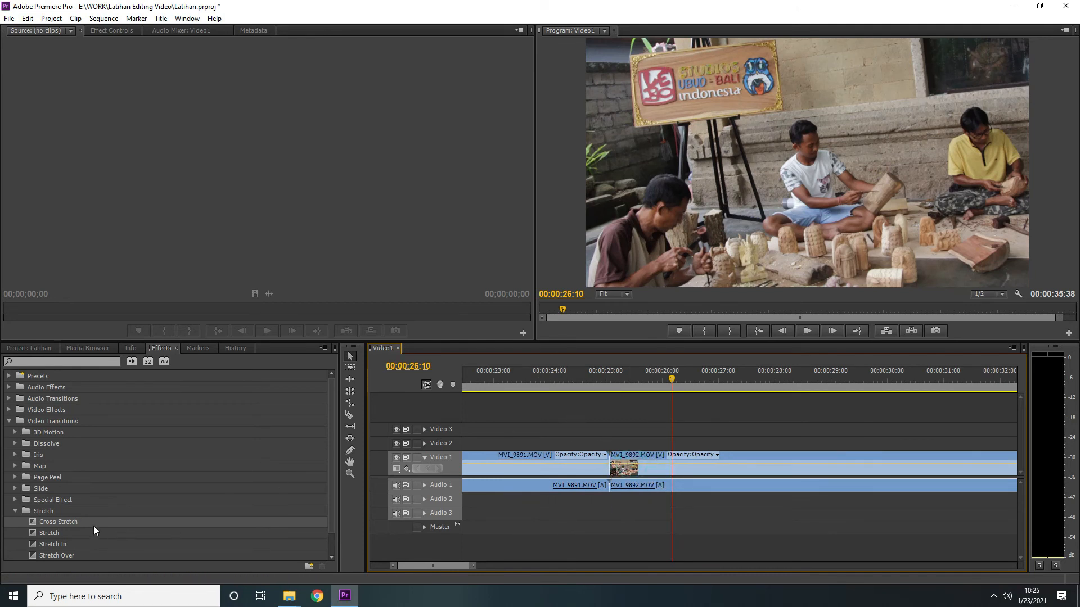
- Return the timeline to the sequence start and switch the effects library from Video Transitions to the Video Effects categories
{"action": "left_click", "coordinate": [15, 511]}
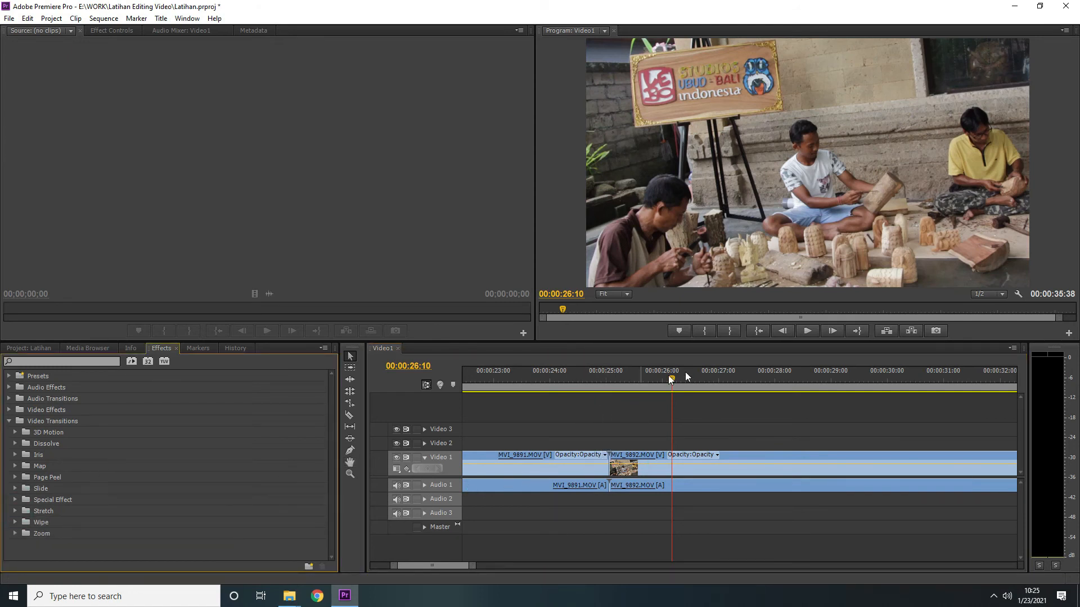
{"action": "left_click", "coordinate": [539, 374]}
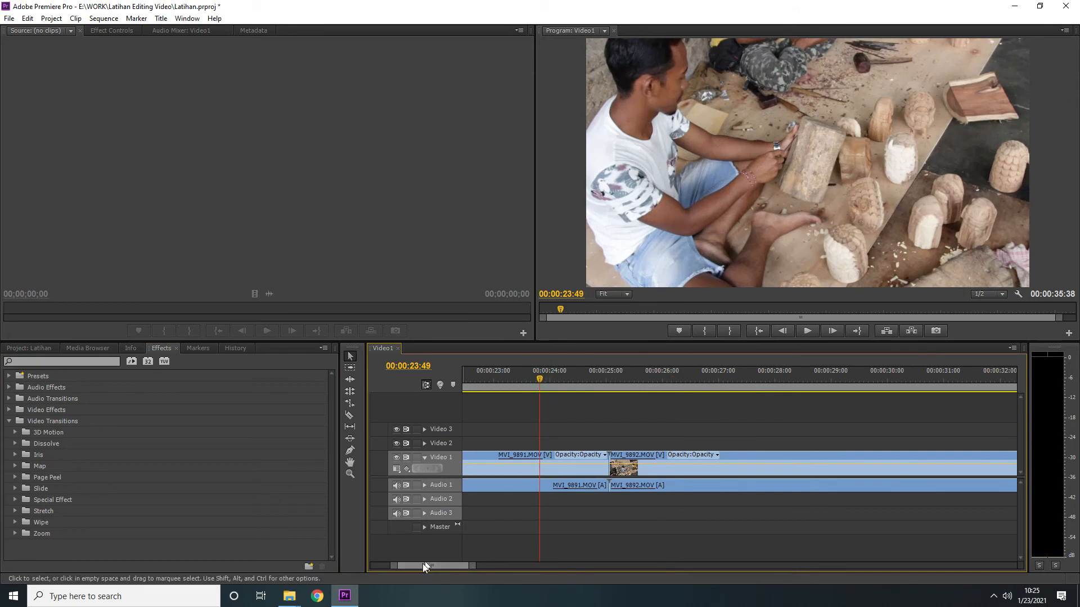
{"action": "left_click_drag", "start_coordinate": [425, 566], "coordinate": [389, 566]}
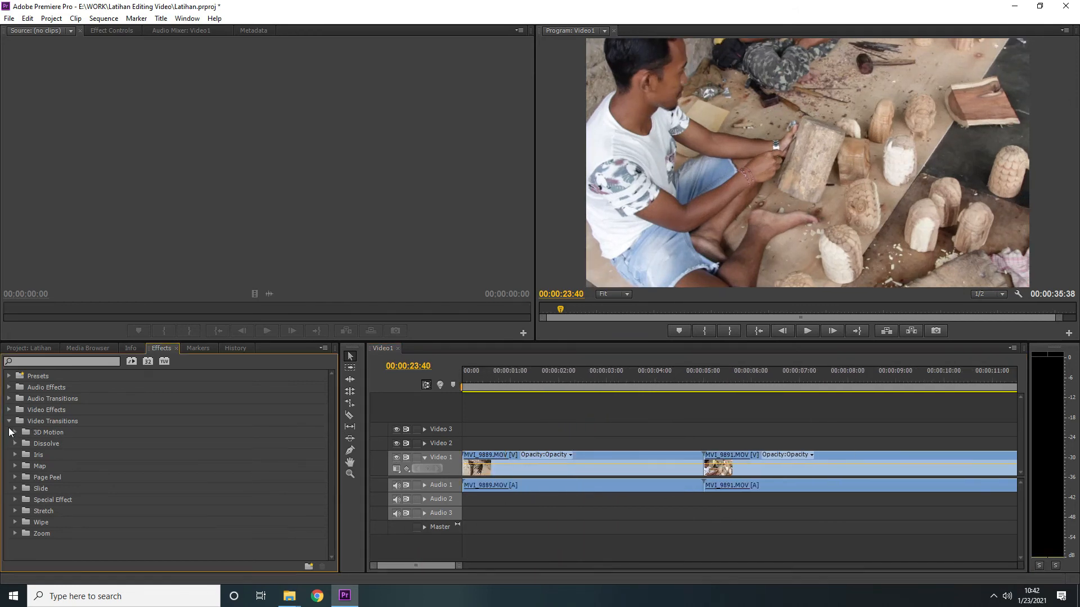
{"action": "left_click", "coordinate": [9, 422]}
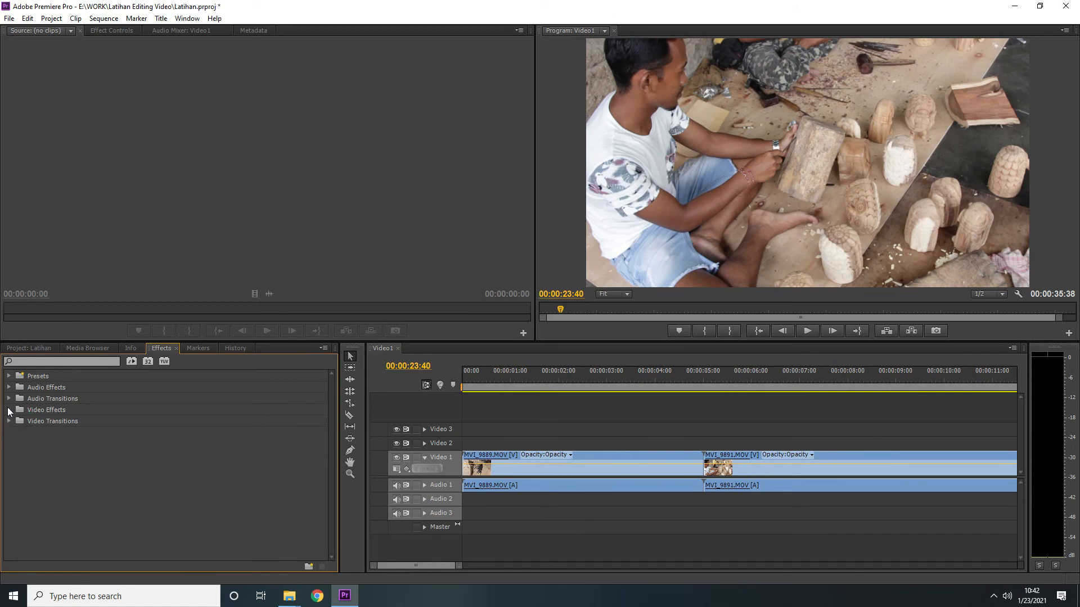
{"action": "left_click", "coordinate": [9, 410]}
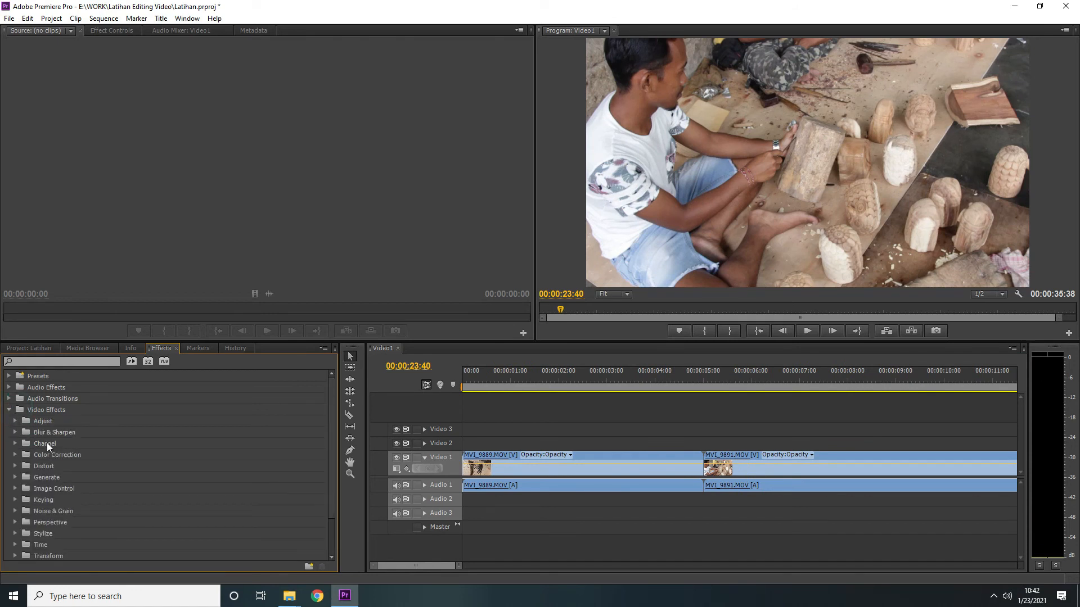
{"action": "scroll", "coordinate": [55, 460], "scroll_direction": "down", "scroll_amount": 2}
{"action": "scroll", "coordinate": [56, 465], "scroll_direction": "up", "scroll_amount": 2}
- Apply the RGB Curves effect from the Color Correction group to the MVI_9891.MOV clip on Video 1
{"action": "left_click", "coordinate": [840, 470]}
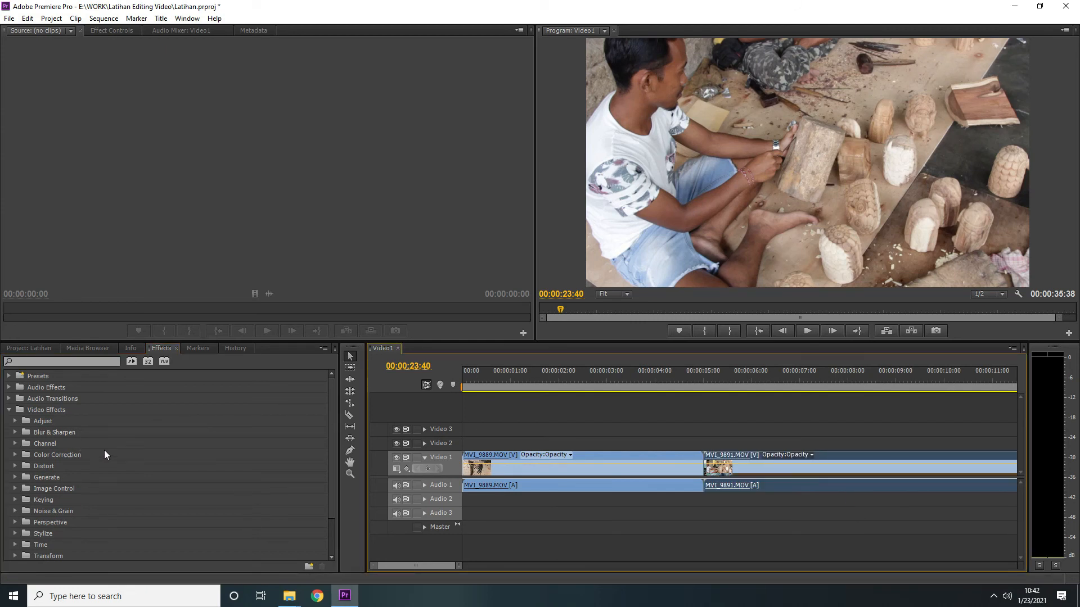
{"action": "left_click", "coordinate": [14, 455]}
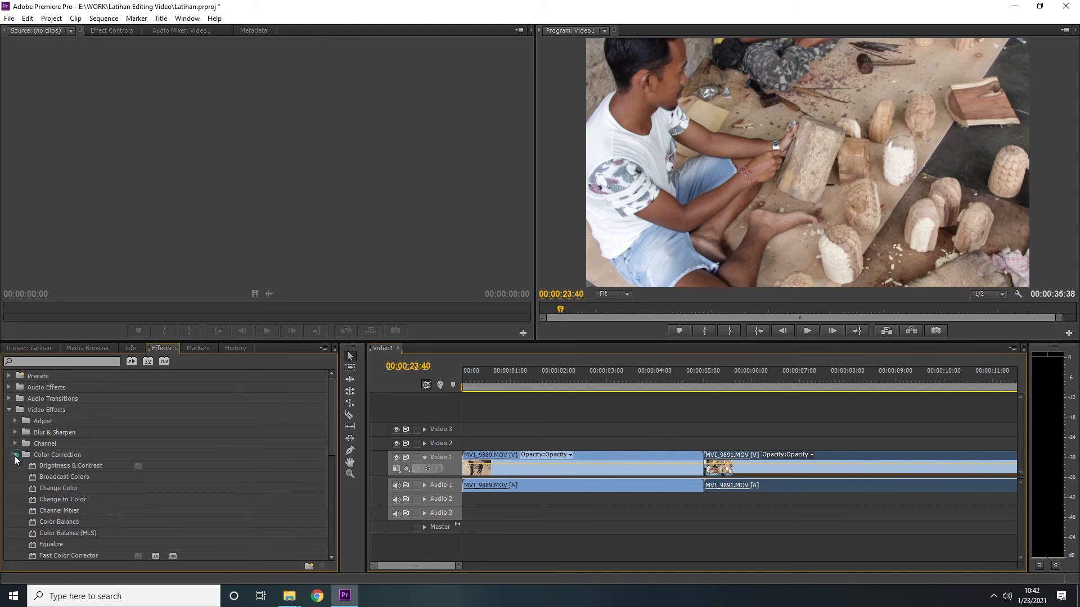
{"action": "scroll", "coordinate": [59, 457], "scroll_direction": "down", "scroll_amount": 2}
{"action": "scroll", "coordinate": [60, 458], "scroll_direction": "down", "scroll_amount": 4}
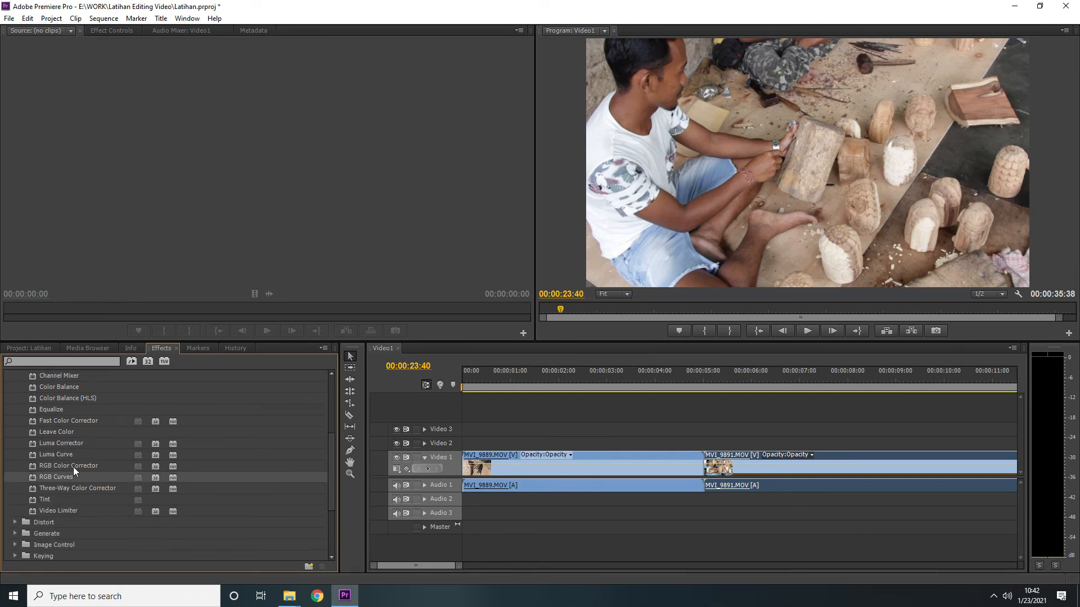
{"action": "left_click", "coordinate": [73, 466]}
{"action": "left_click", "coordinate": [72, 453]}
{"action": "left_click", "coordinate": [73, 445]}
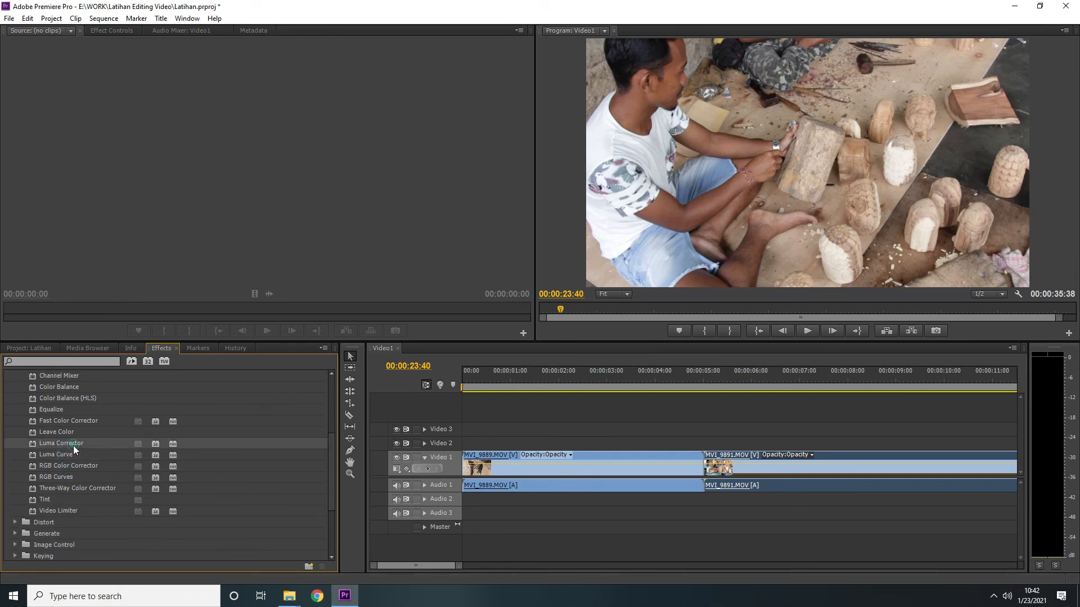
{"action": "left_click", "coordinate": [61, 480]}
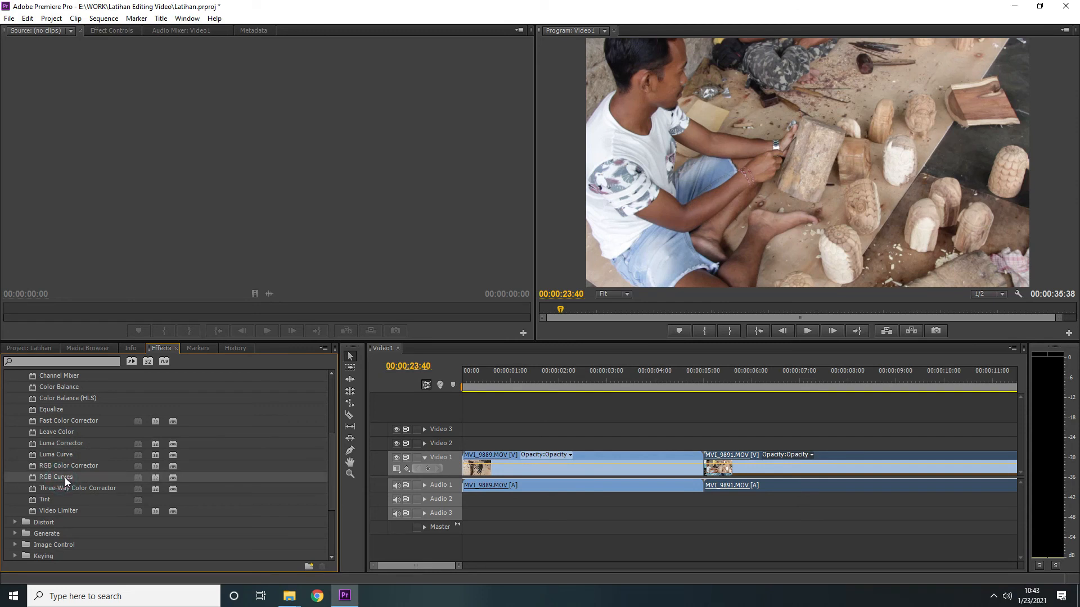
{"action": "double_click", "coordinate": [65, 477]}
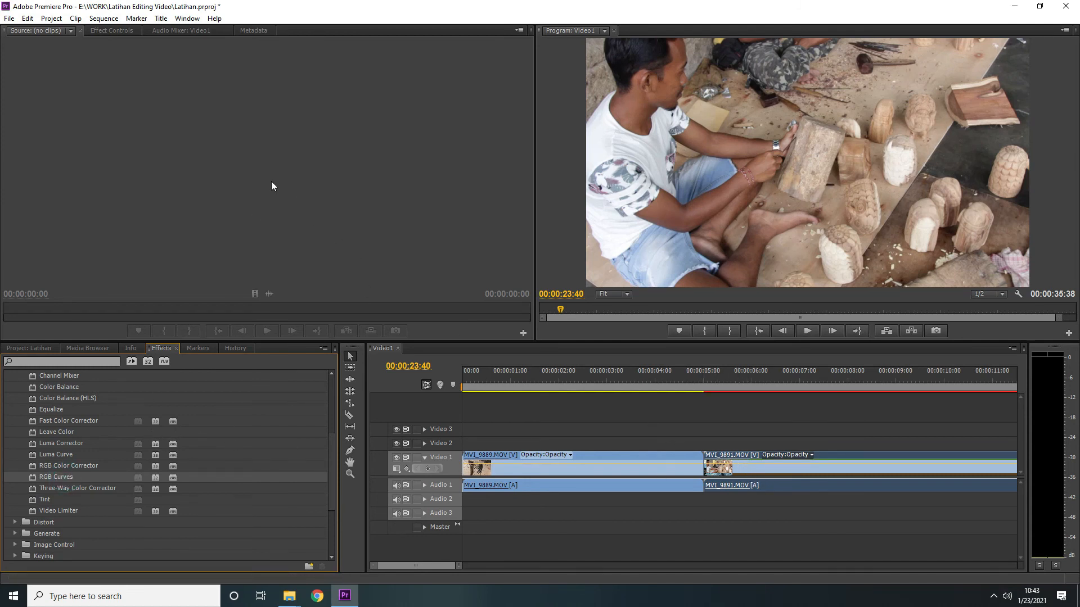
- Adjust the clip's RGB Curves: bend the red curve slightly down, raise the blue curve, and lift the green curve's midpoint a little
{"action": "left_click", "coordinate": [105, 32]}
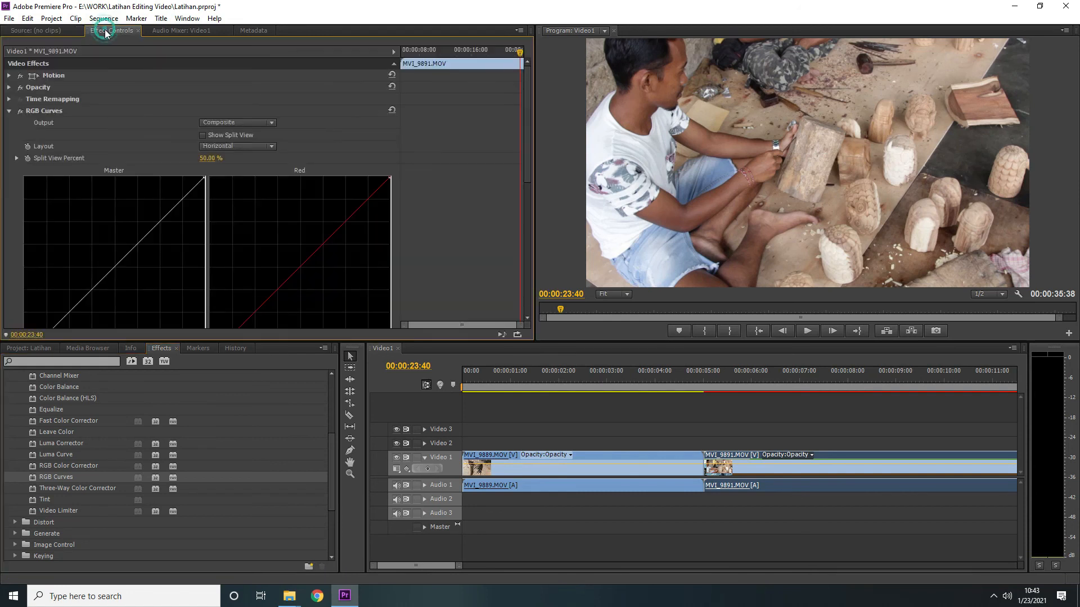
{"action": "left_click", "coordinate": [9, 111]}
{"action": "left_click", "coordinate": [10, 111]}
{"action": "scroll", "coordinate": [200, 165], "scroll_direction": "down", "scroll_amount": 3}
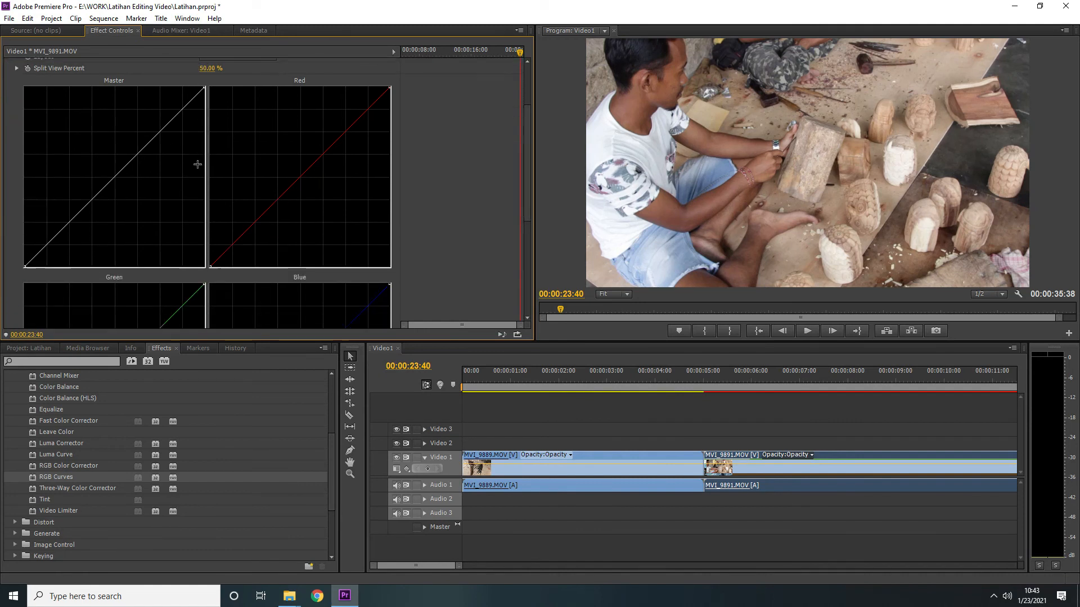
{"action": "scroll", "coordinate": [198, 164], "scroll_direction": "up", "scroll_amount": 3}
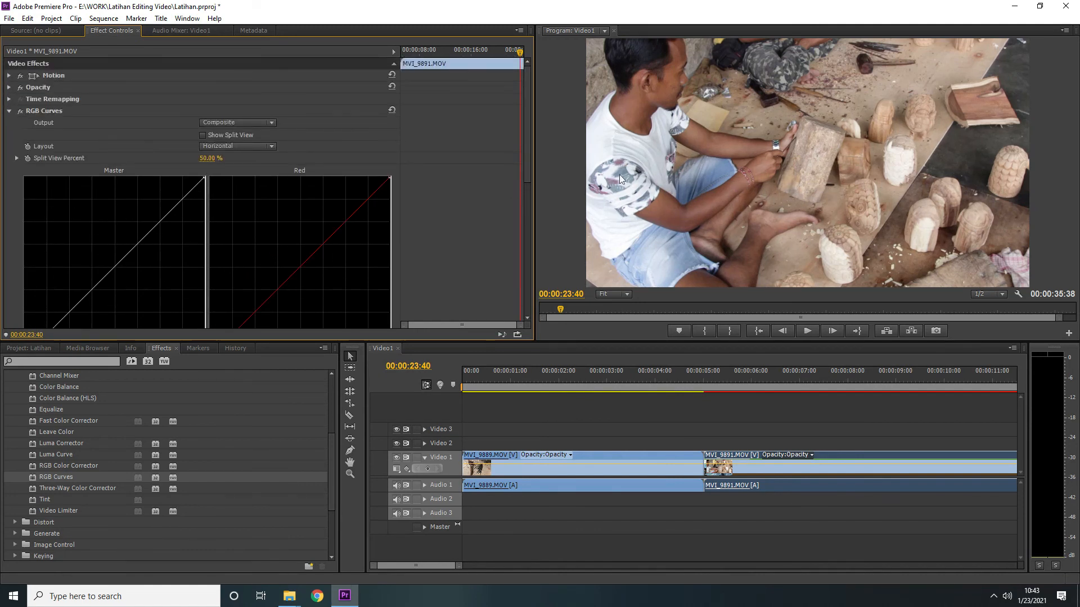
{"action": "scroll", "coordinate": [289, 235], "scroll_direction": "down", "scroll_amount": 2}
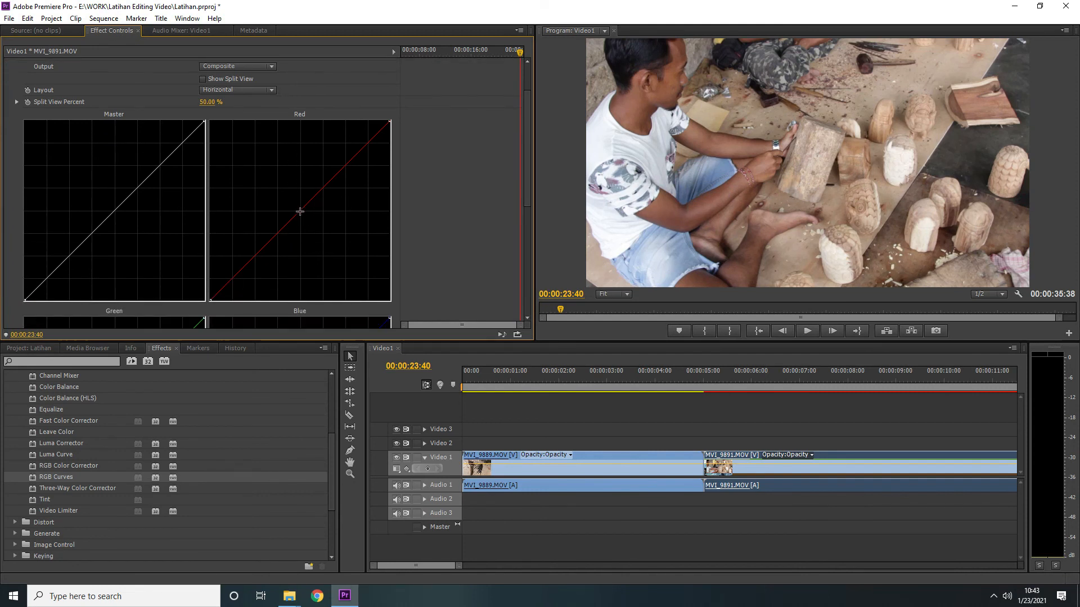
{"action": "left_click_drag", "start_coordinate": [300, 211], "coordinate": [304, 218]}
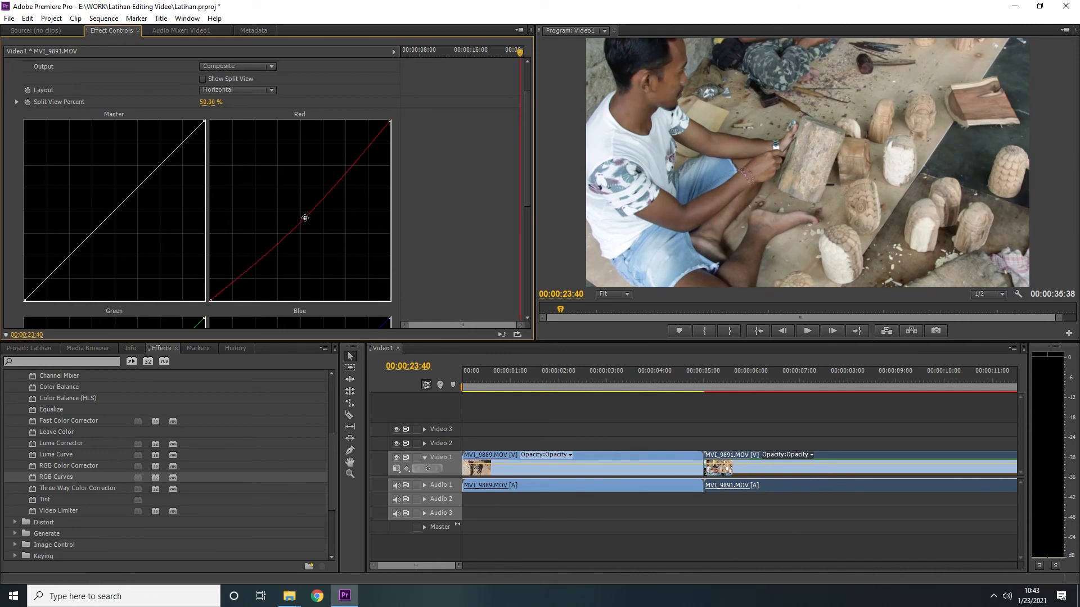
{"action": "scroll", "coordinate": [307, 236], "scroll_direction": "down", "scroll_amount": 5}
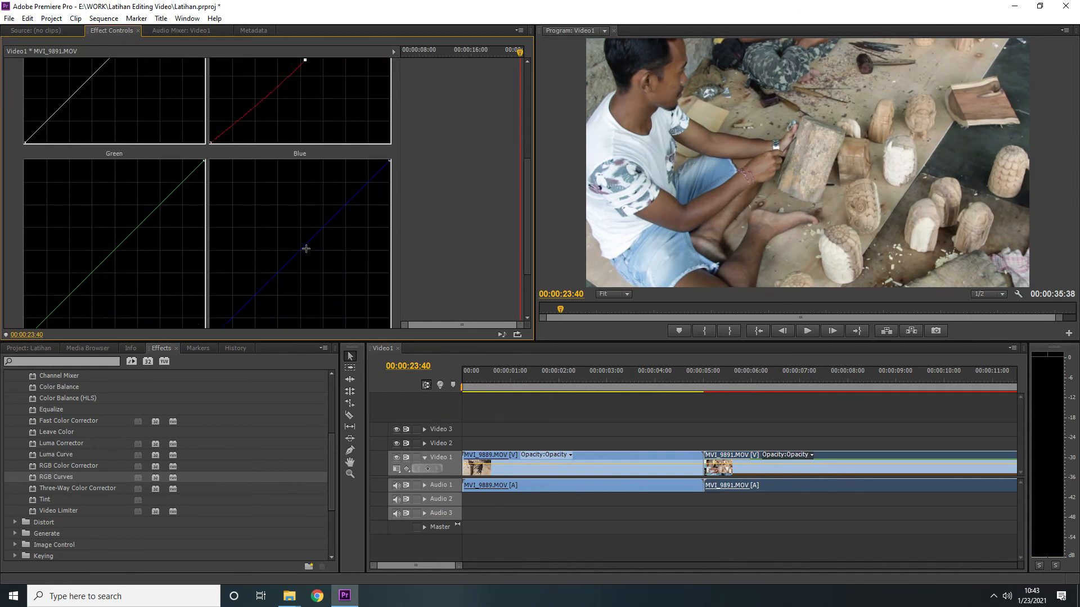
{"action": "left_click_drag", "start_coordinate": [302, 250], "coordinate": [324, 212]}
{"action": "left_click_drag", "start_coordinate": [117, 249], "coordinate": [114, 247]}
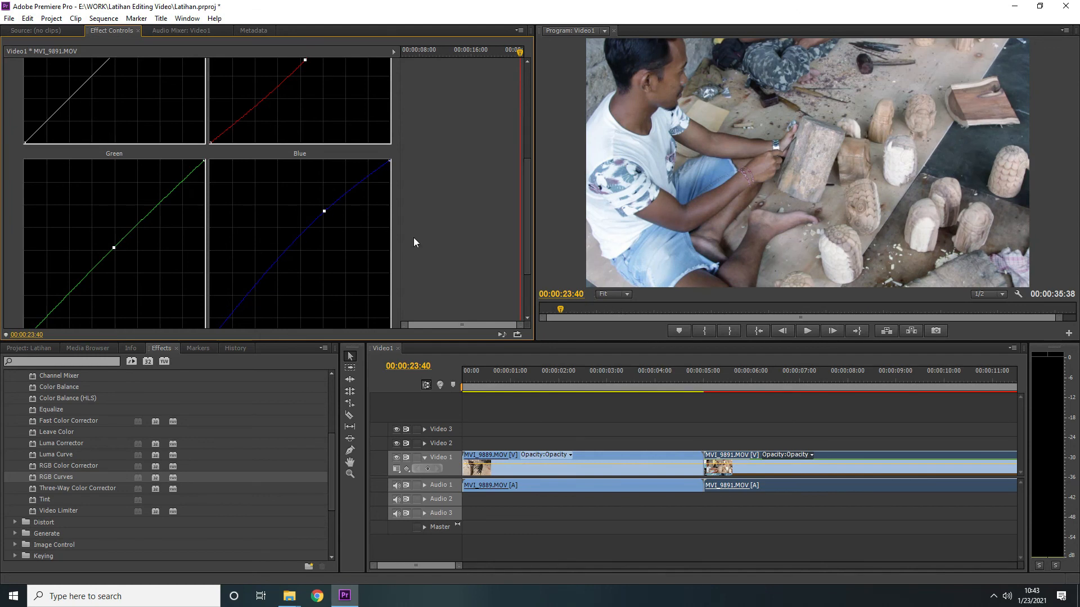
- Play back MVI_9891.MOV from about 00:00:06:00 to review the RGB Curves color correction
{"action": "left_click", "coordinate": [752, 376]}
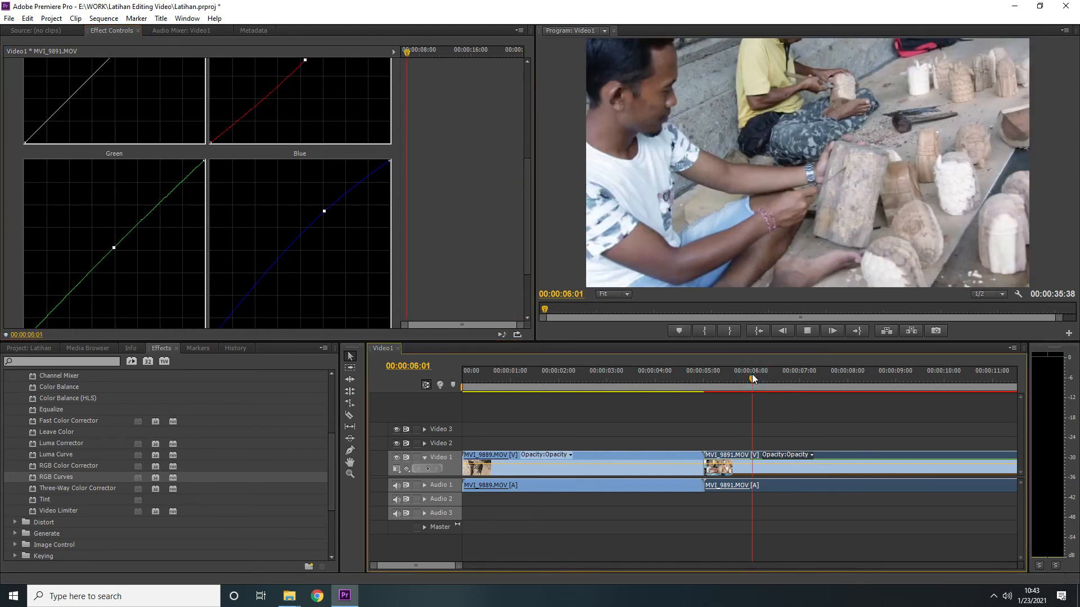
{"action": "key", "text": "space"}
{"action": "key", "text": "space"}
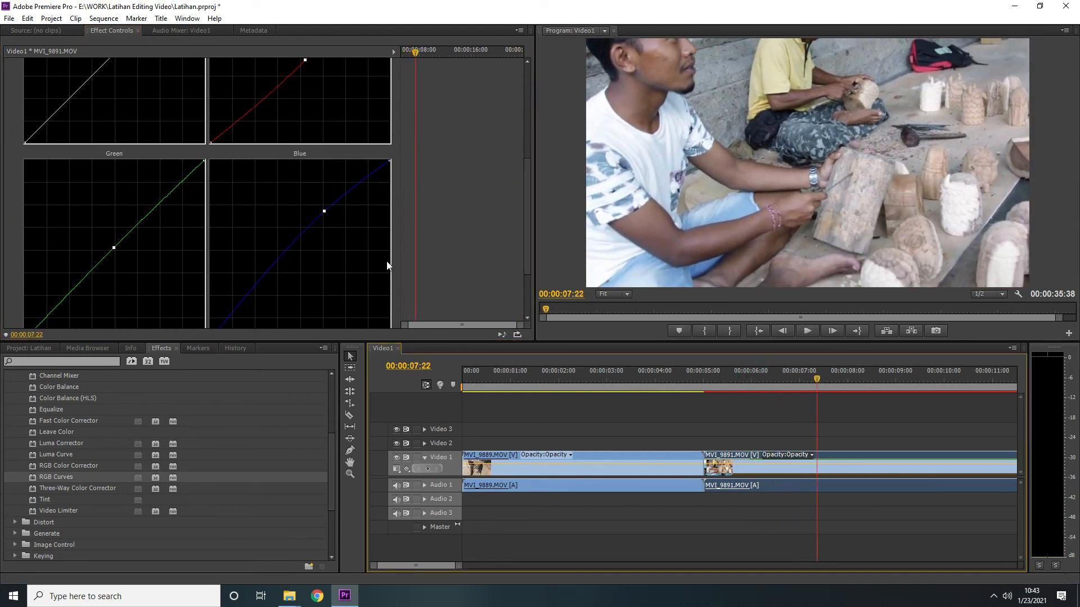
- Toggle the RGB Curves effect off and on again to compare the picture, and collapse its settings
{"action": "scroll", "coordinate": [468, 205], "scroll_direction": "up", "scroll_amount": 10}
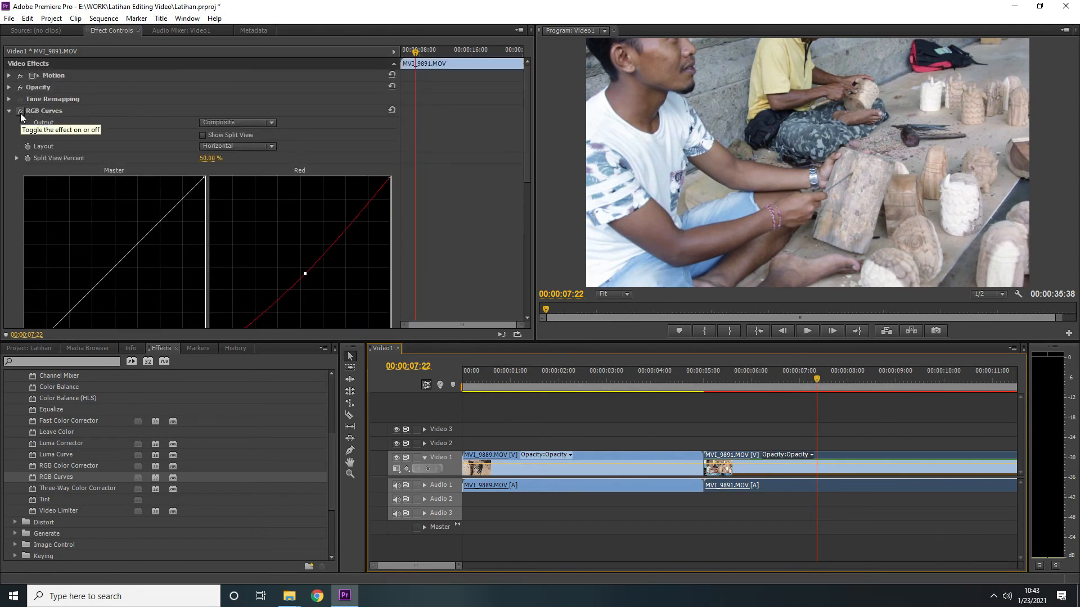
{"action": "left_click", "coordinate": [20, 112]}
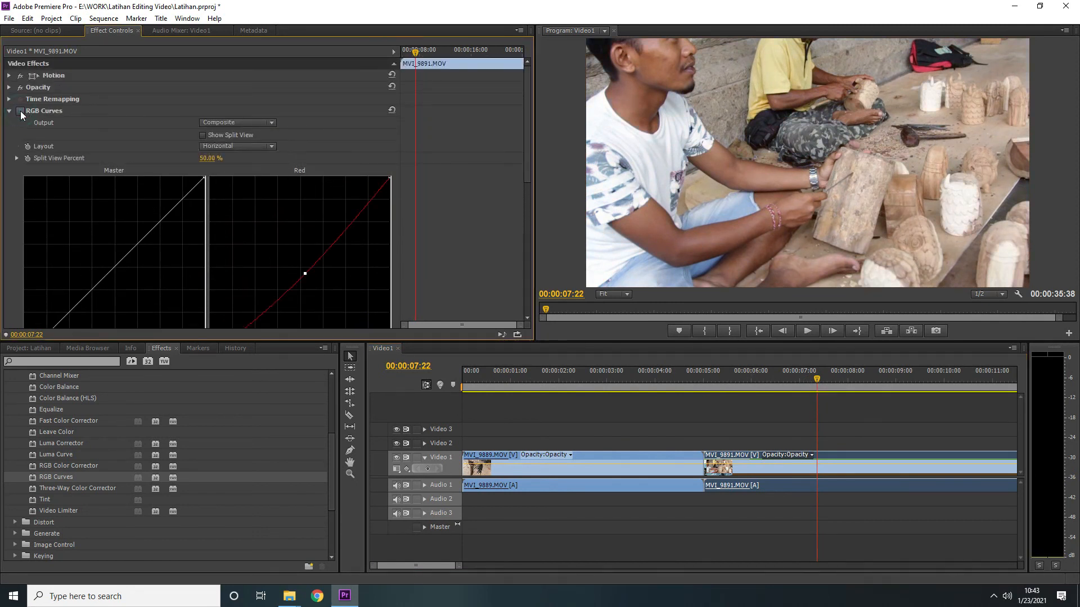
{"action": "left_click", "coordinate": [21, 112]}
{"action": "left_click", "coordinate": [9, 111]}
- Apply the Color Balance (HLS) effect to MVI_9891.MOV and set its Saturation to -13.0
{"action": "scroll", "coordinate": [66, 434], "scroll_direction": "up", "scroll_amount": 2}
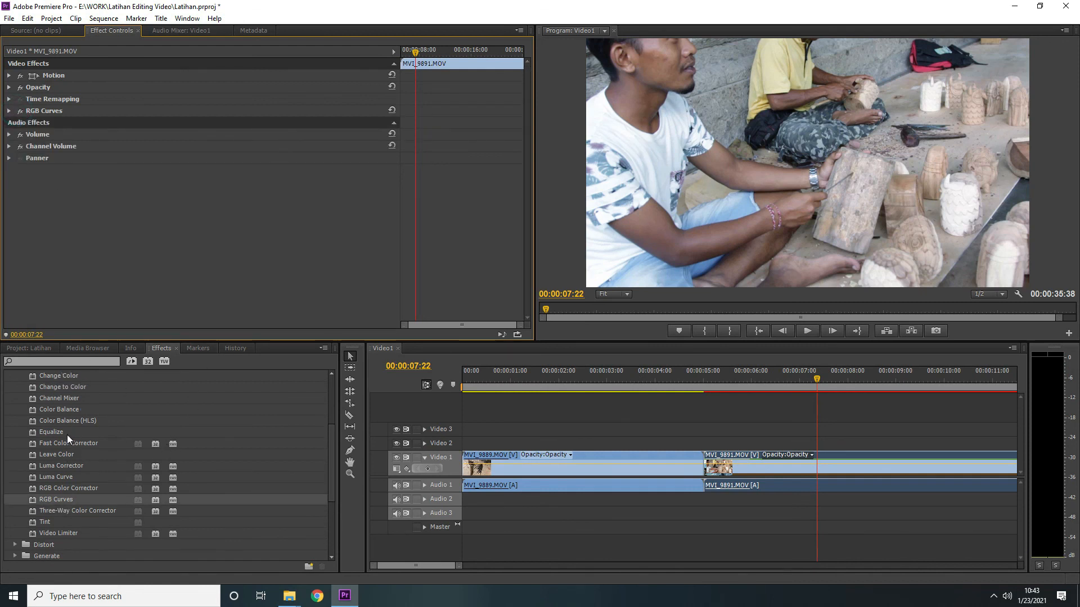
{"action": "scroll", "coordinate": [100, 429], "scroll_direction": "up", "scroll_amount": 2}
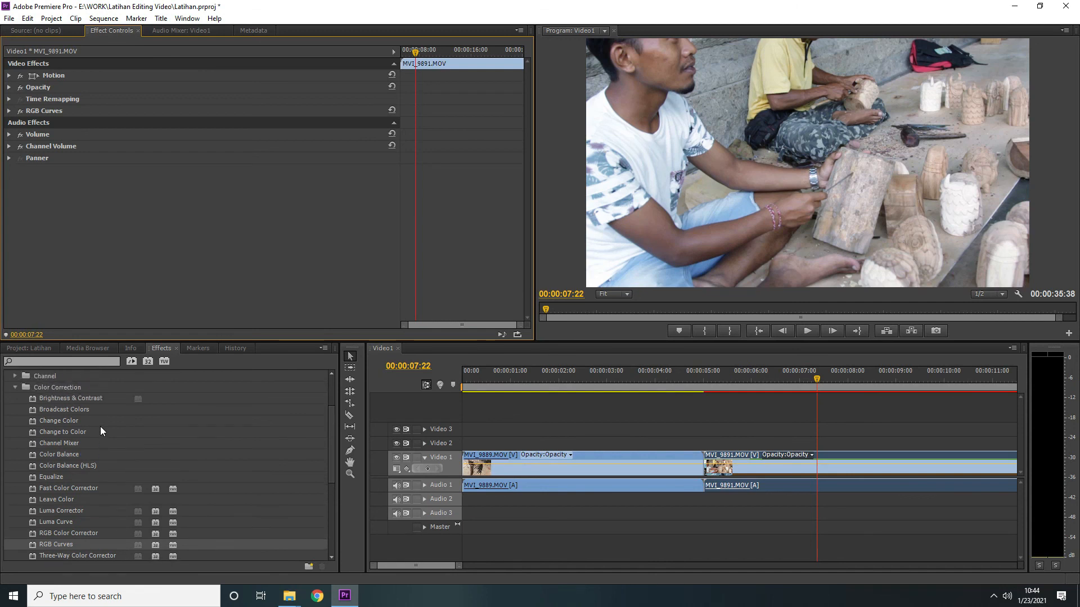
{"action": "double_click", "coordinate": [68, 467]}
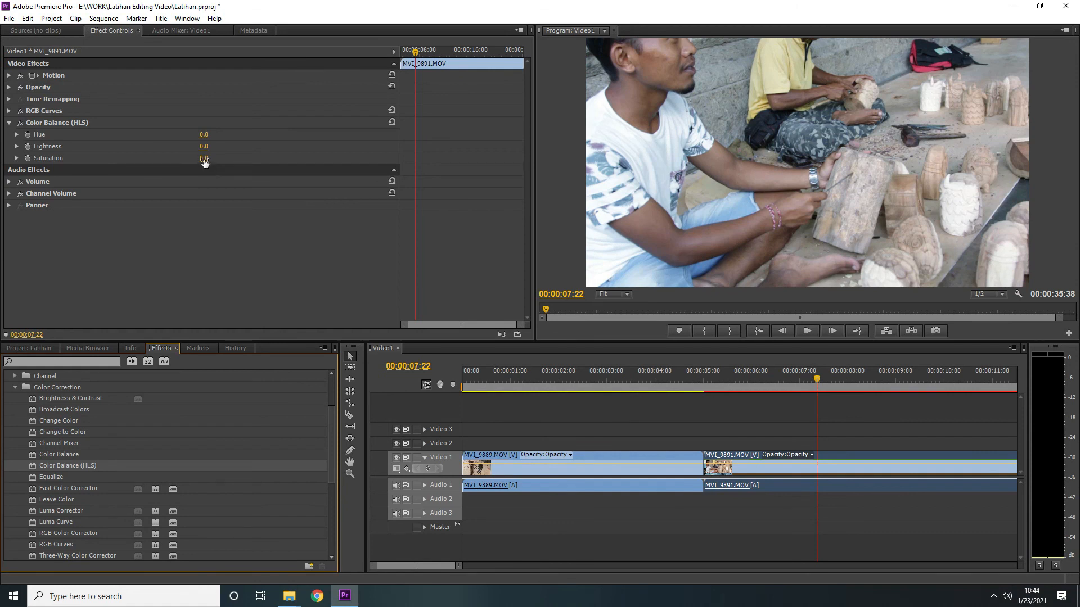
{"action": "mouse_move", "coordinate": [204, 162]}
{"action": "left_mouse_down"}
{"action": "mouse_move", "coordinate": [187, 162]}
{"action": "mouse_move", "coordinate": [212, 160]}
{"action": "left_mouse_up"}
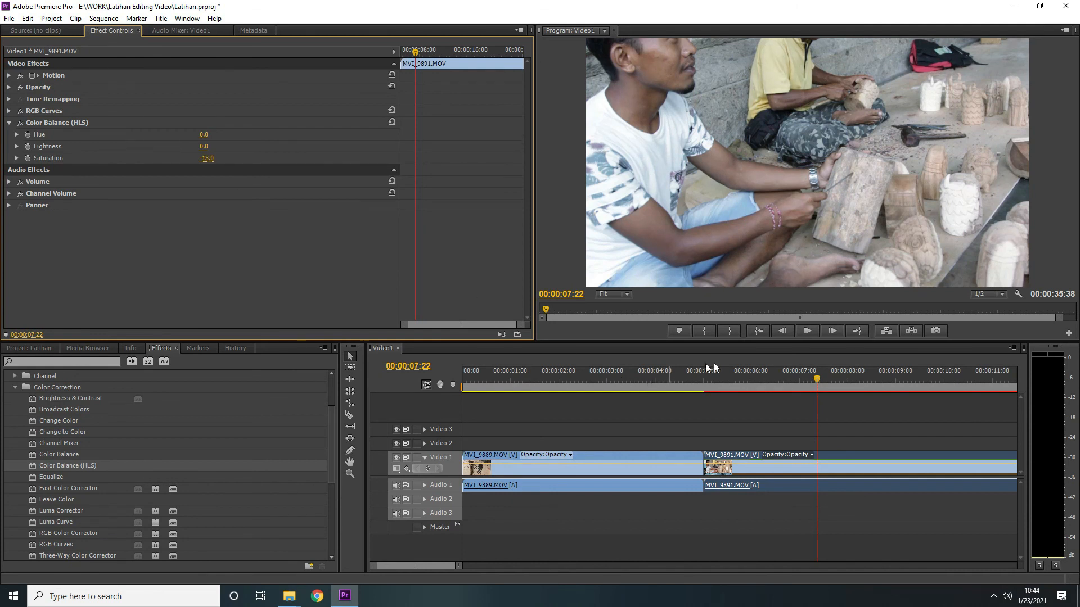
- Play back MVI_9891.MOV with Color Balance (HLS) from about 00:00:06:00 and delete that effect from the clip
{"action": "left_click", "coordinate": [755, 376]}
{"action": "key", "text": "space"}
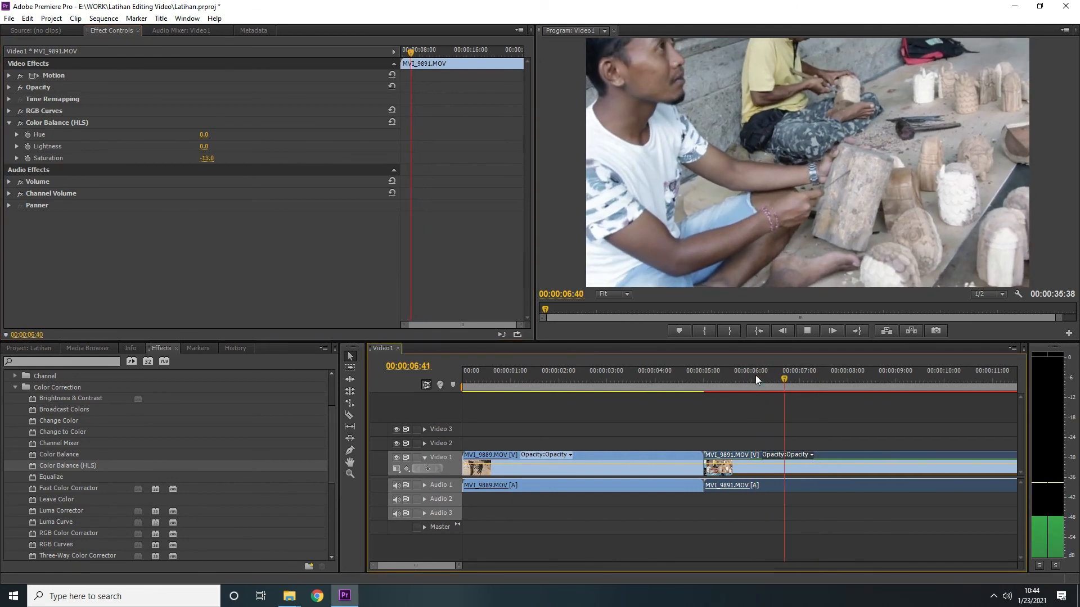
{"action": "key", "text": "space"}
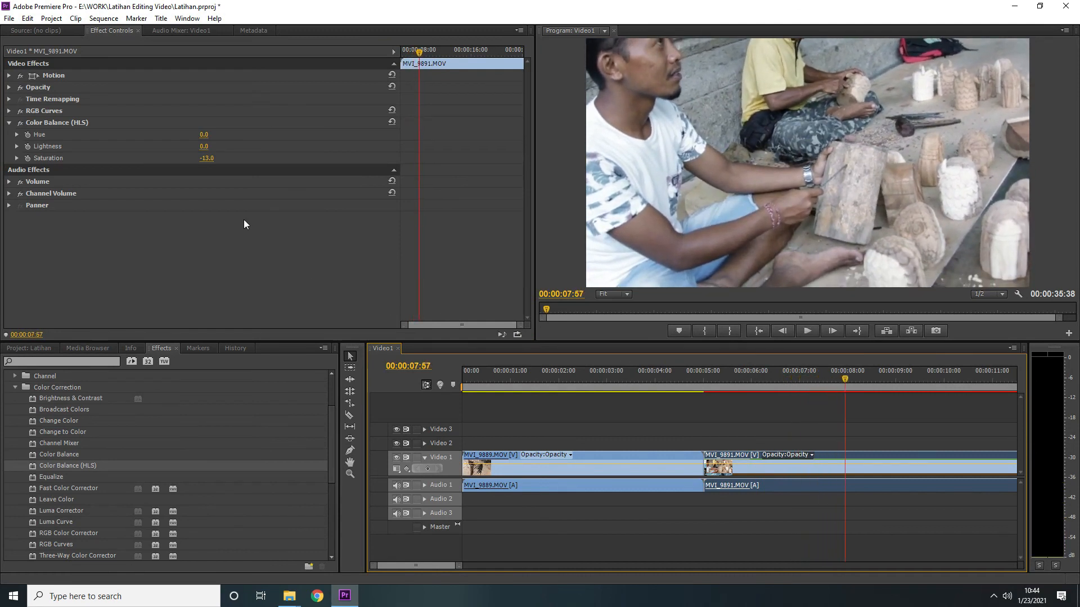
{"action": "left_click", "coordinate": [41, 124]}
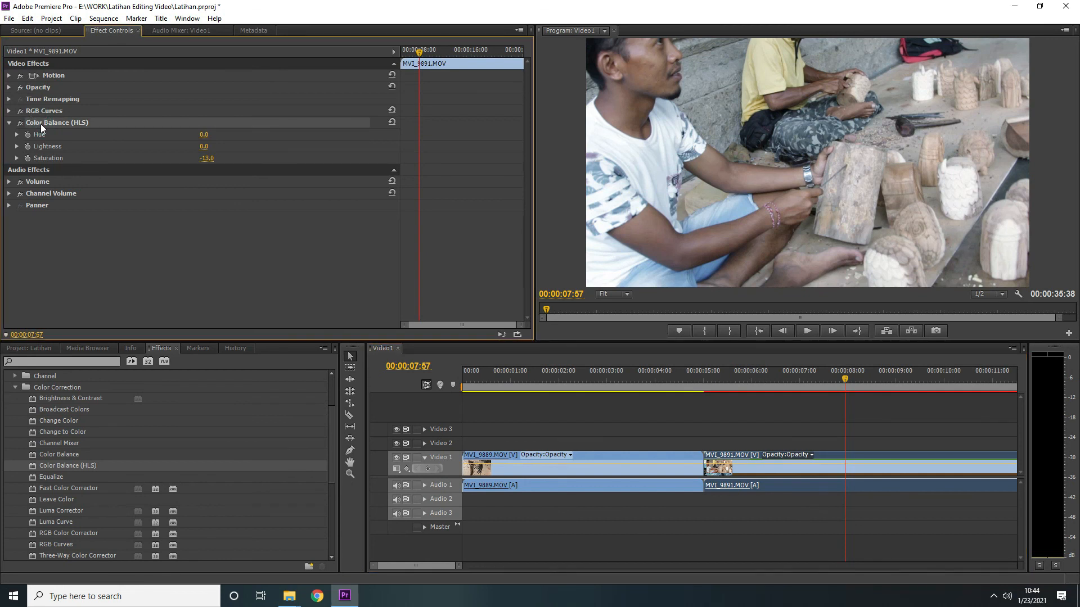
{"action": "key", "text": "Delete"}
- Collapse the Color Correction and Video Effects folders in the effects library
{"action": "left_click", "coordinate": [13, 387]}
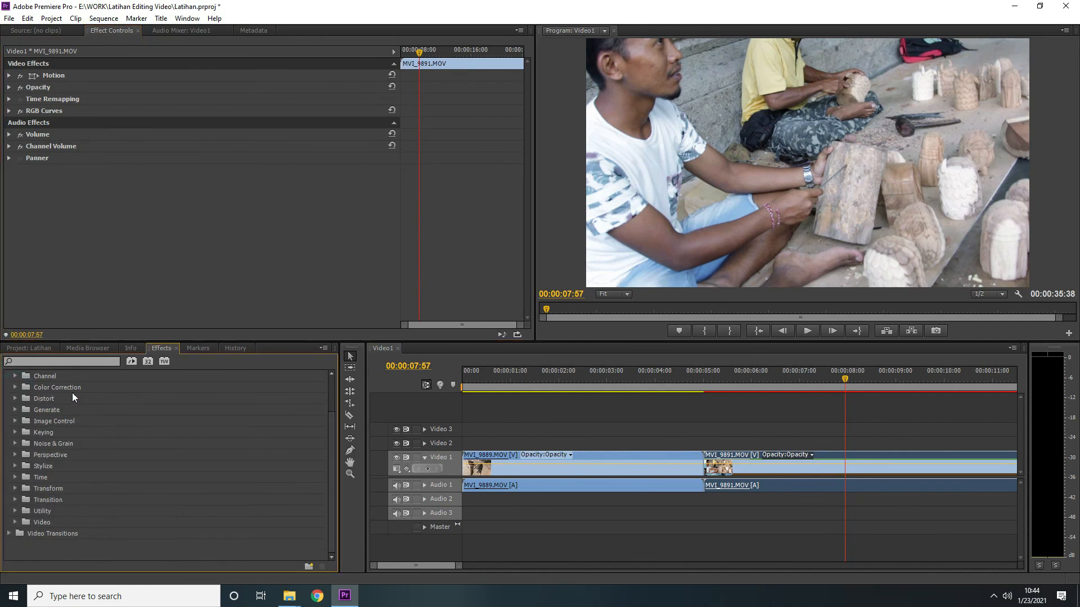
{"action": "scroll", "coordinate": [70, 451], "scroll_direction": "up", "scroll_amount": 2}
{"action": "left_click", "coordinate": [10, 410]}
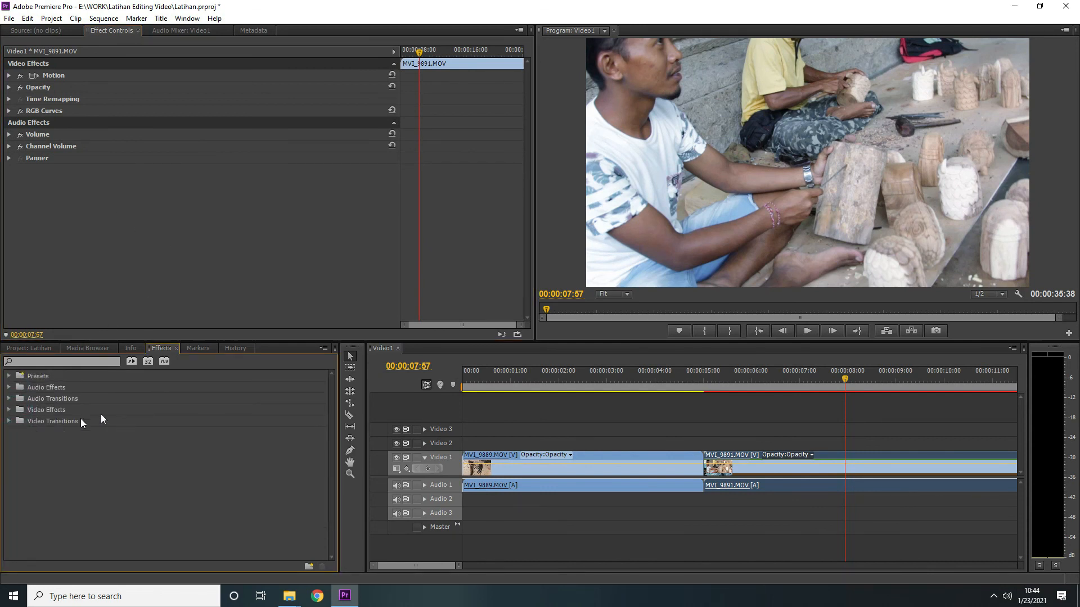
- Select MVI_9891.MOV in the sequence, look through the available Audio Effects, and collapse their folder
{"action": "left_click", "coordinate": [646, 502]}
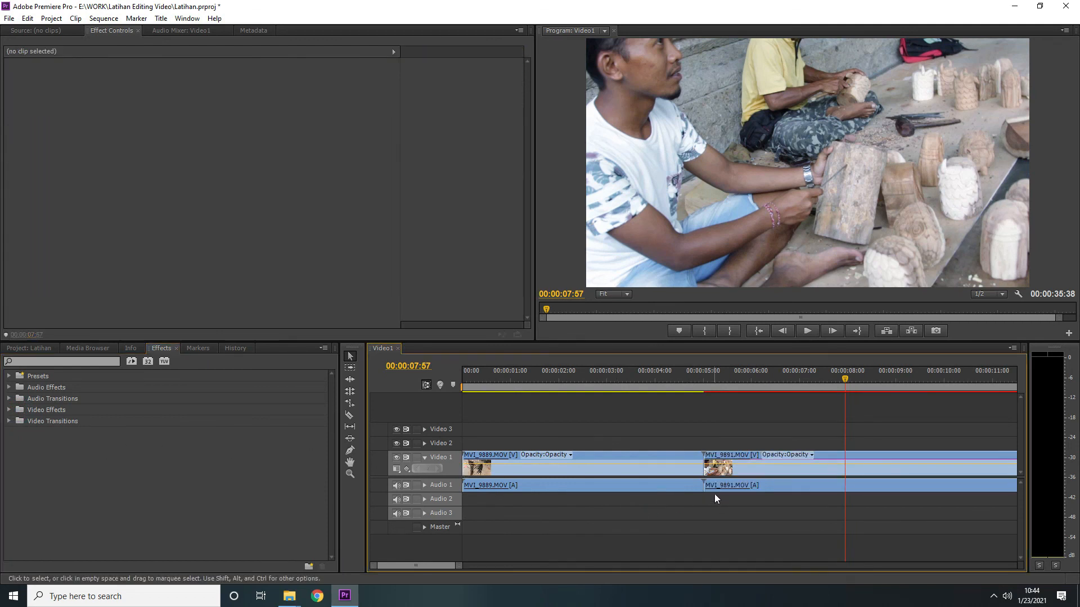
{"action": "left_click", "coordinate": [733, 484]}
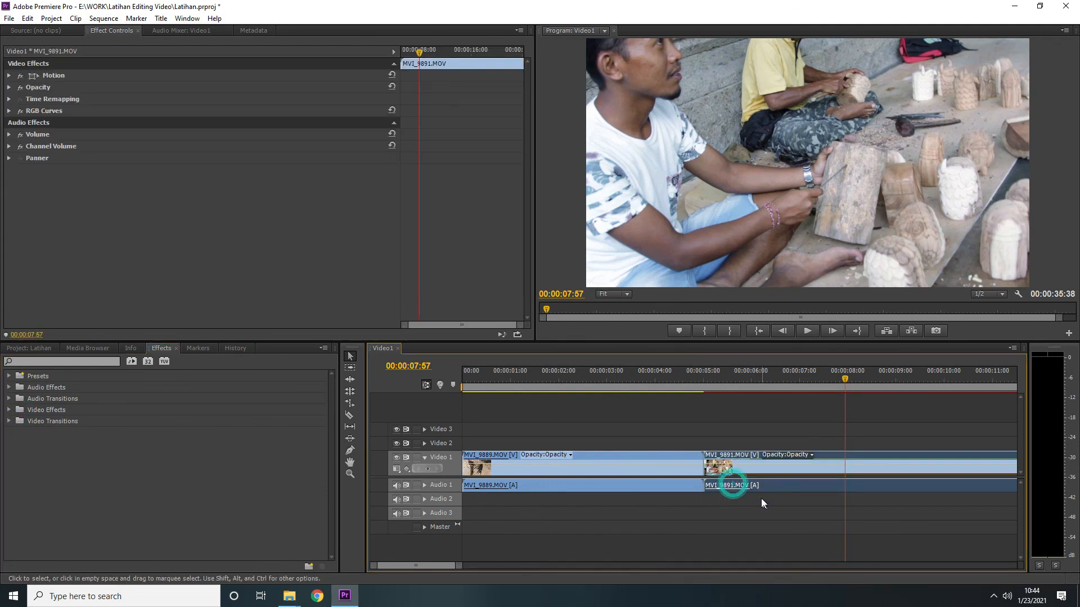
{"action": "left_click", "coordinate": [9, 388]}
{"action": "scroll", "coordinate": [56, 464], "scroll_direction": "down", "scroll_amount": 1}
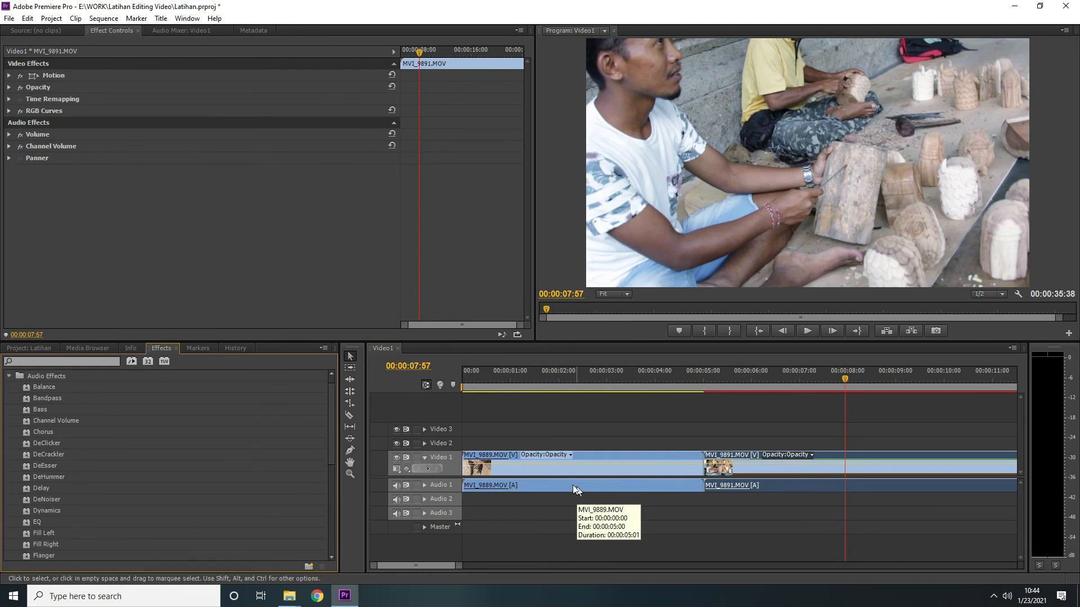
{"action": "scroll", "coordinate": [39, 466], "scroll_direction": "up", "scroll_amount": 1}
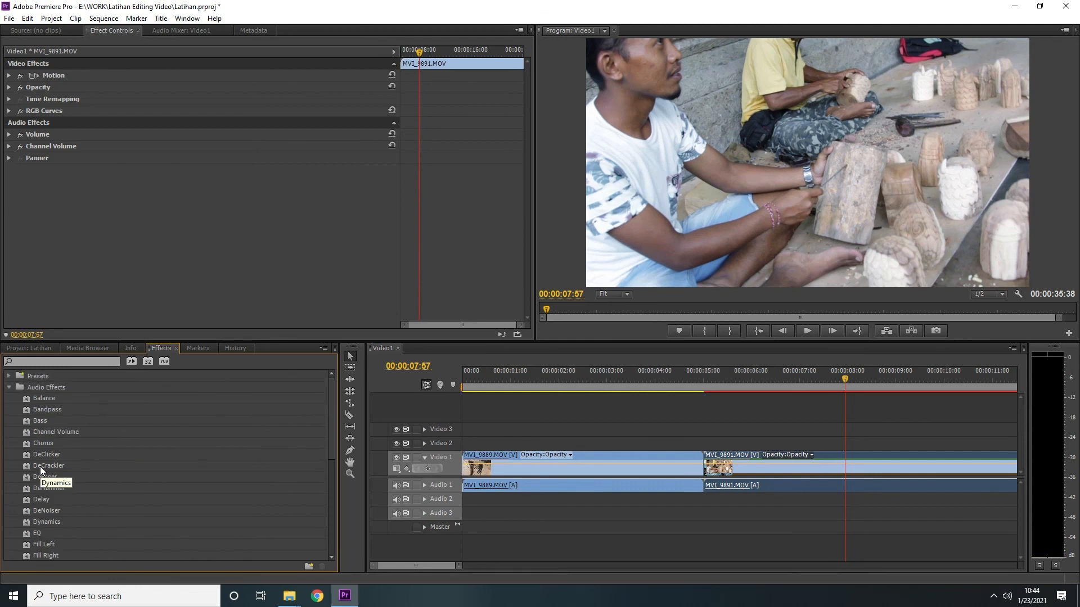
{"action": "left_click", "coordinate": [10, 388]}
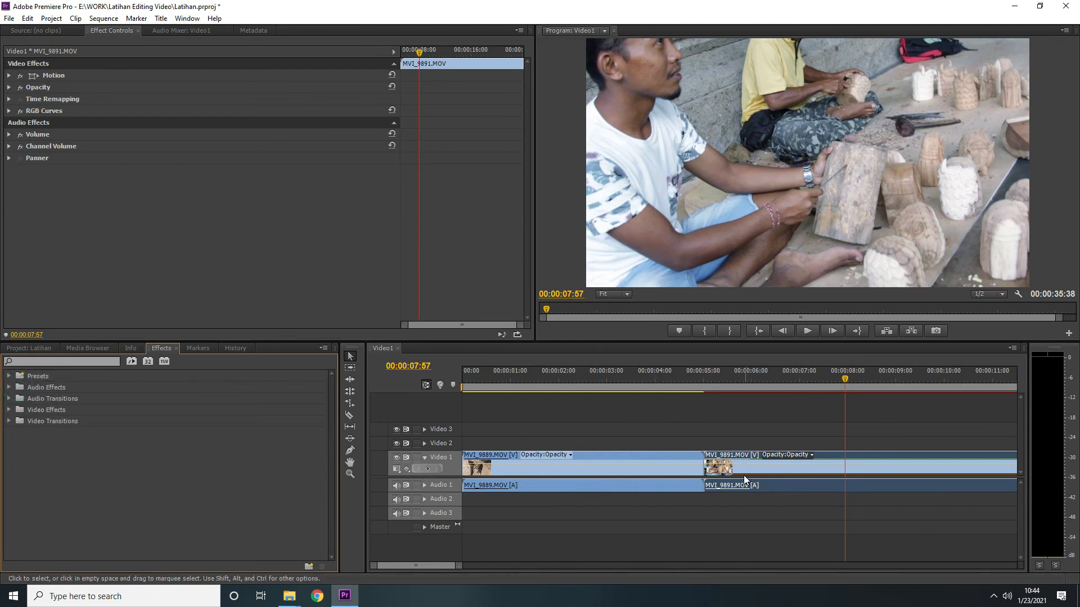
- Display the Latihan project's clips and the Source monitor, and place the Video1 playhead at about 00:00:01:04
{"action": "left_click", "coordinate": [25, 349]}
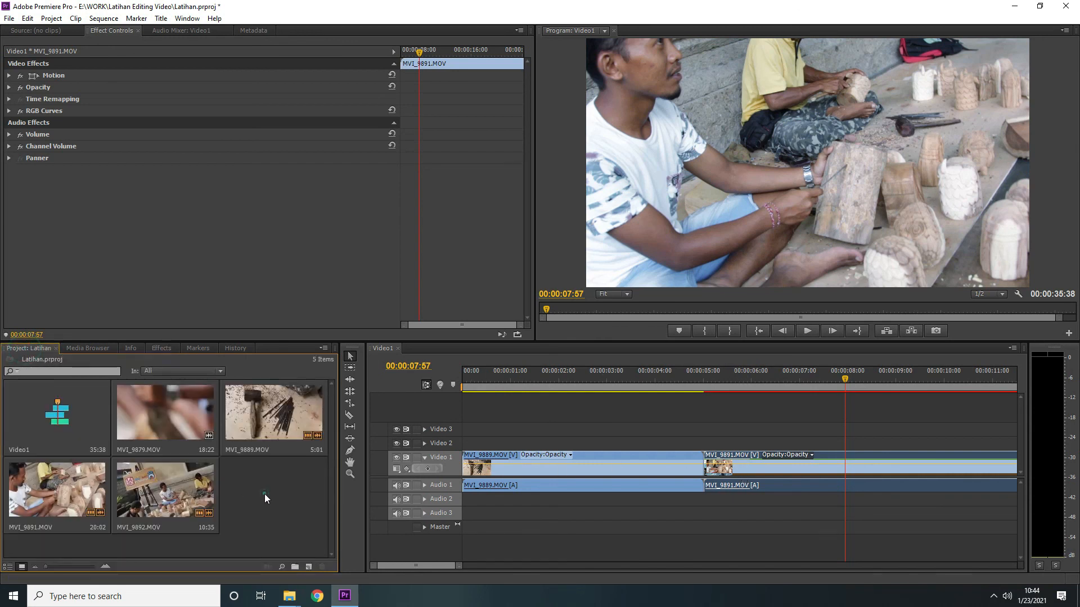
{"action": "left_click", "coordinate": [632, 377]}
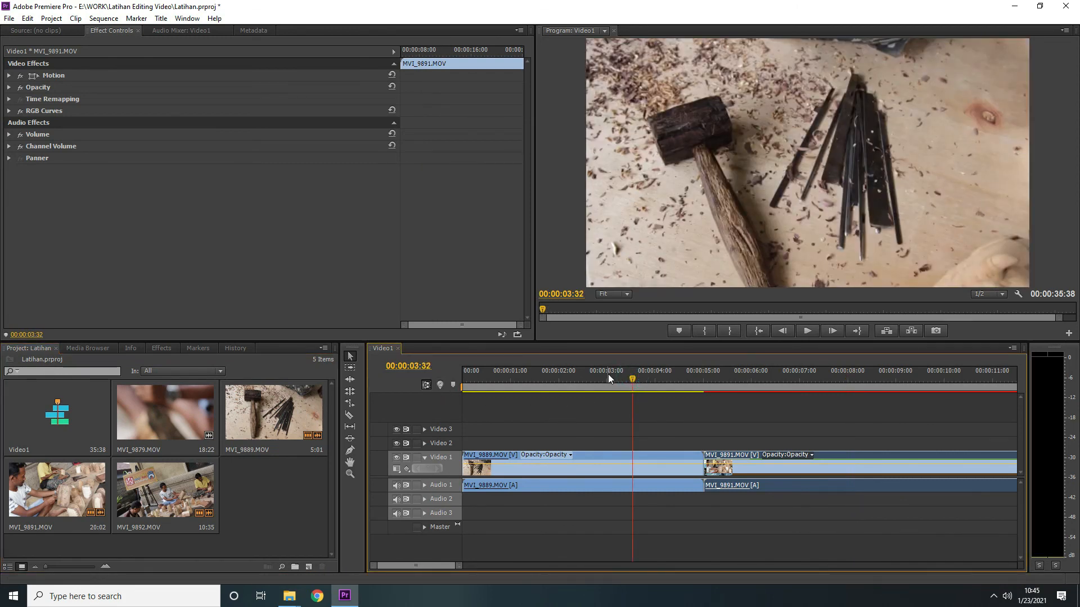
{"action": "left_click", "coordinate": [352, 490]}
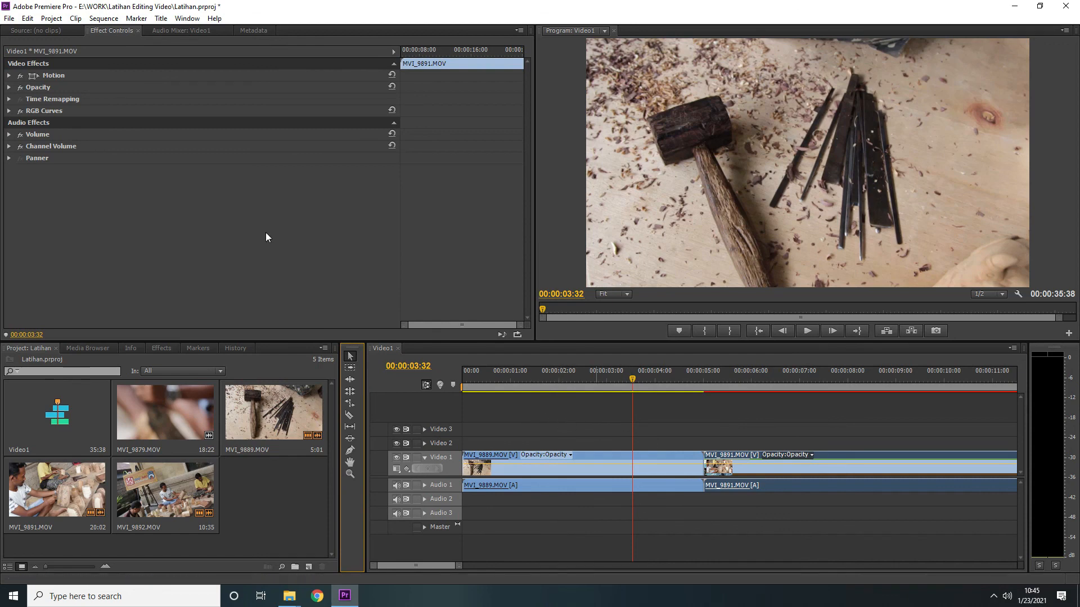
{"action": "left_click", "coordinate": [26, 32]}
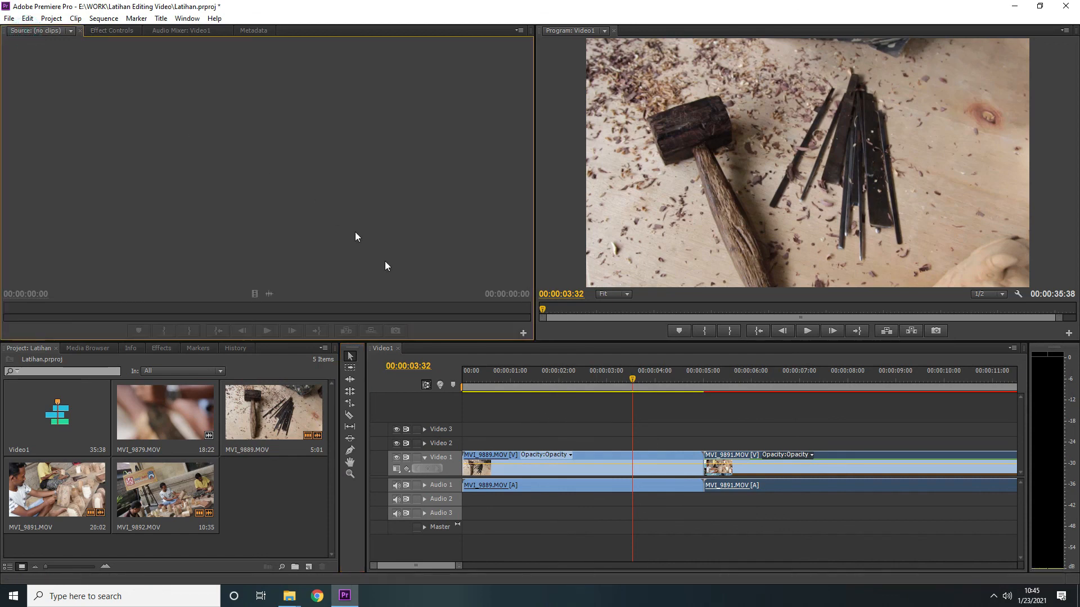
{"action": "left_click", "coordinate": [512, 384]}
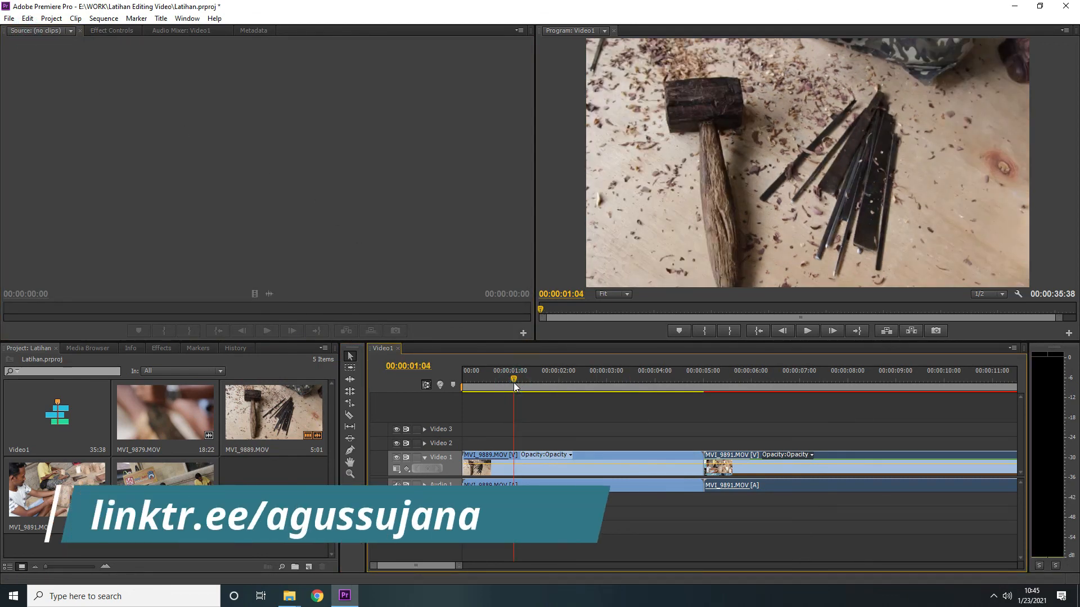